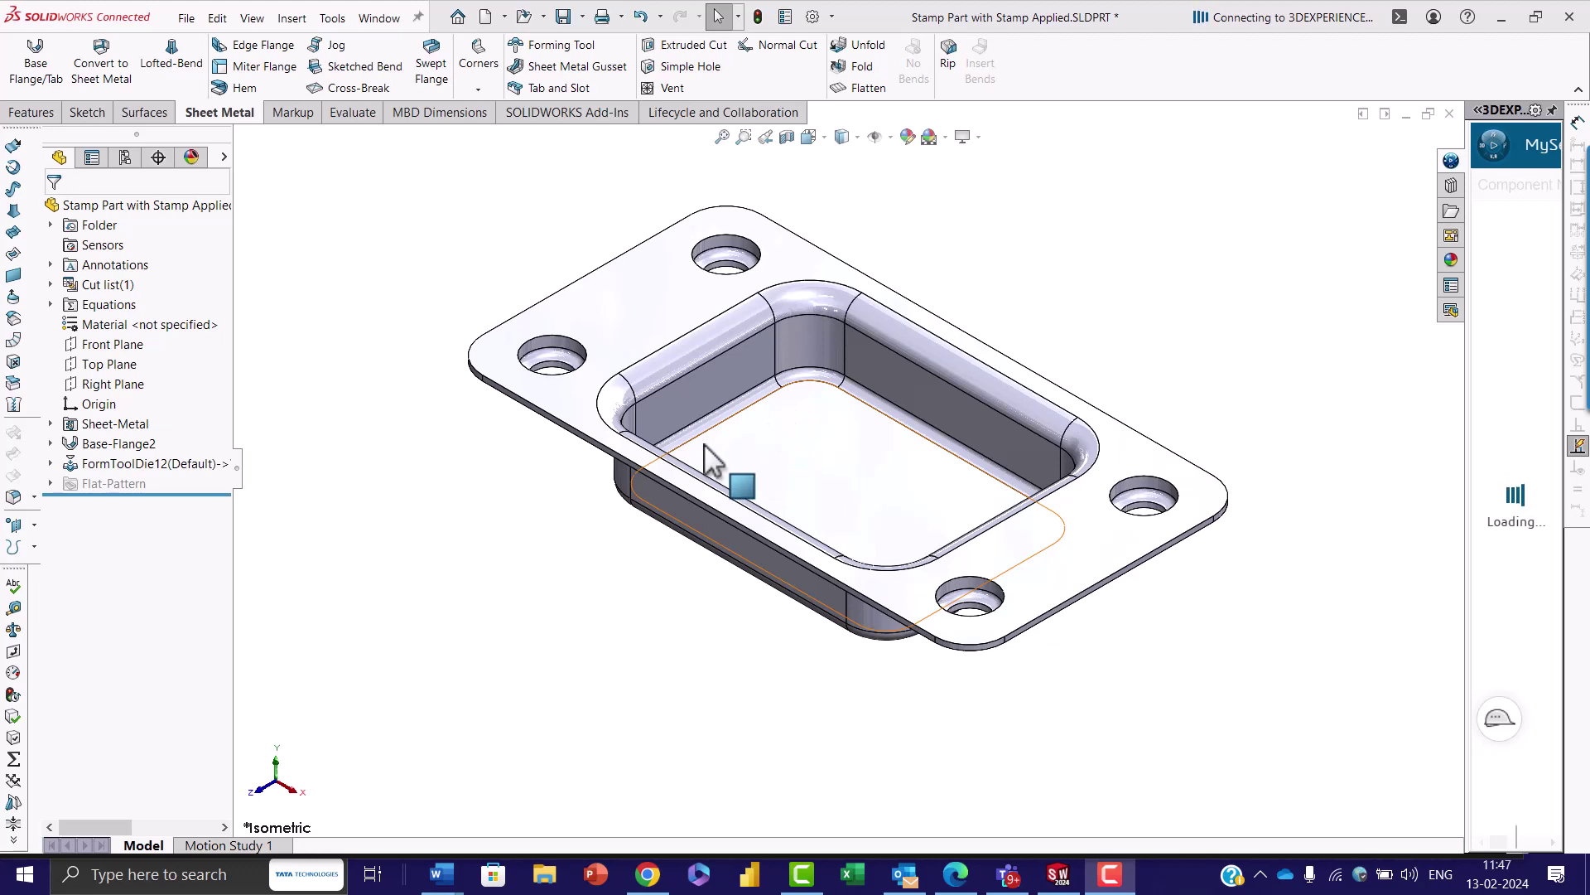
Start a Stamp via Insert > Sheet Metal and sketch on the pocket's bottom face.
{"action": "left_click", "coordinate": [295, 16]}
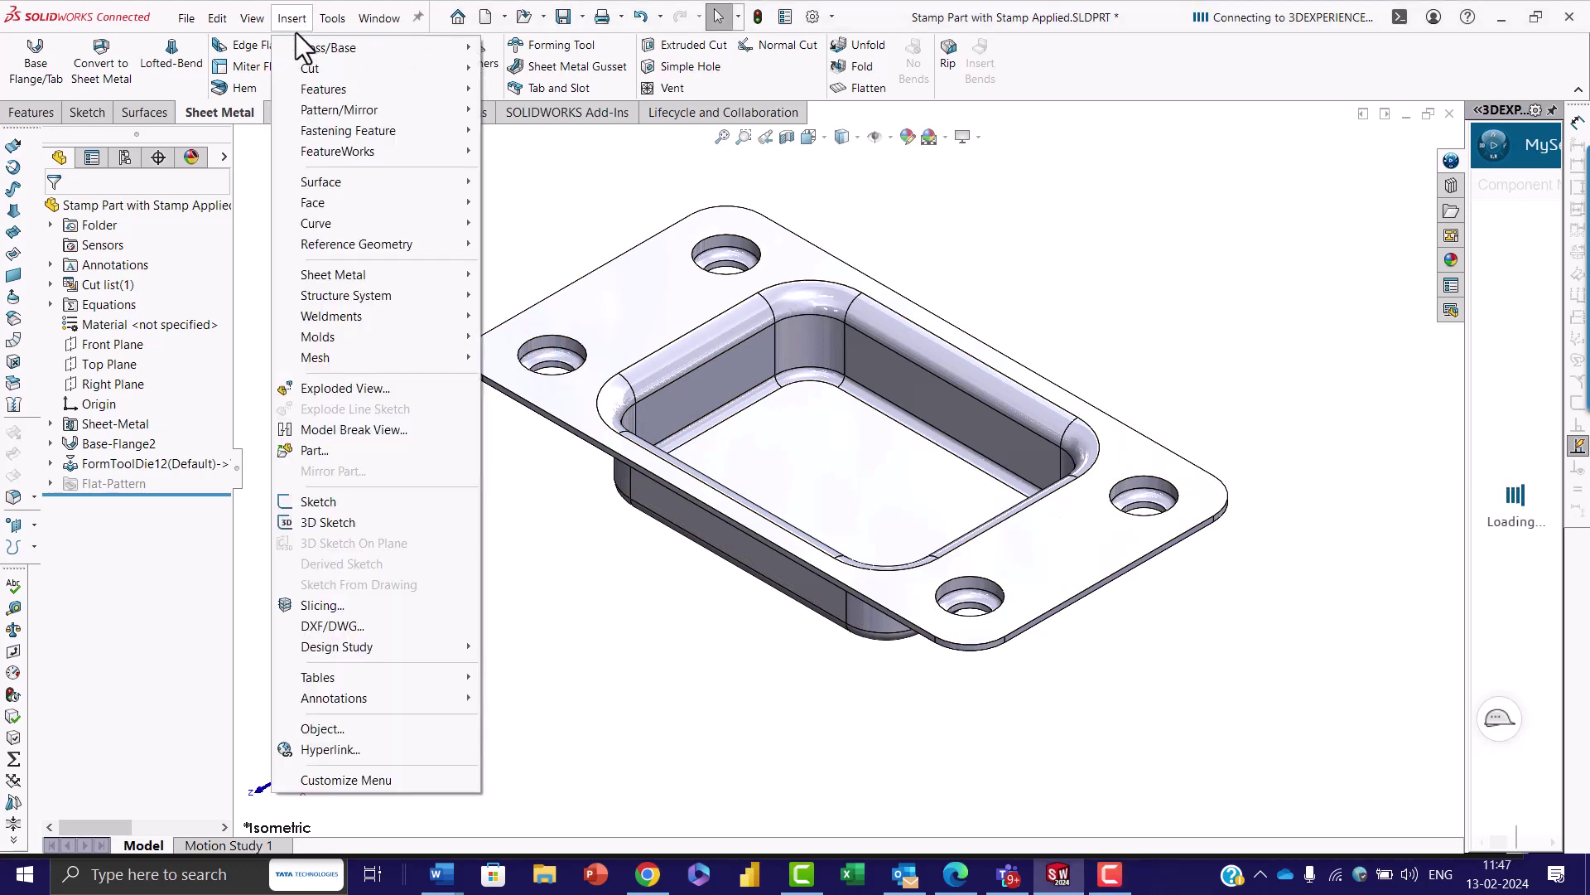
{"action": "mouse_move", "coordinate": [420, 278]}
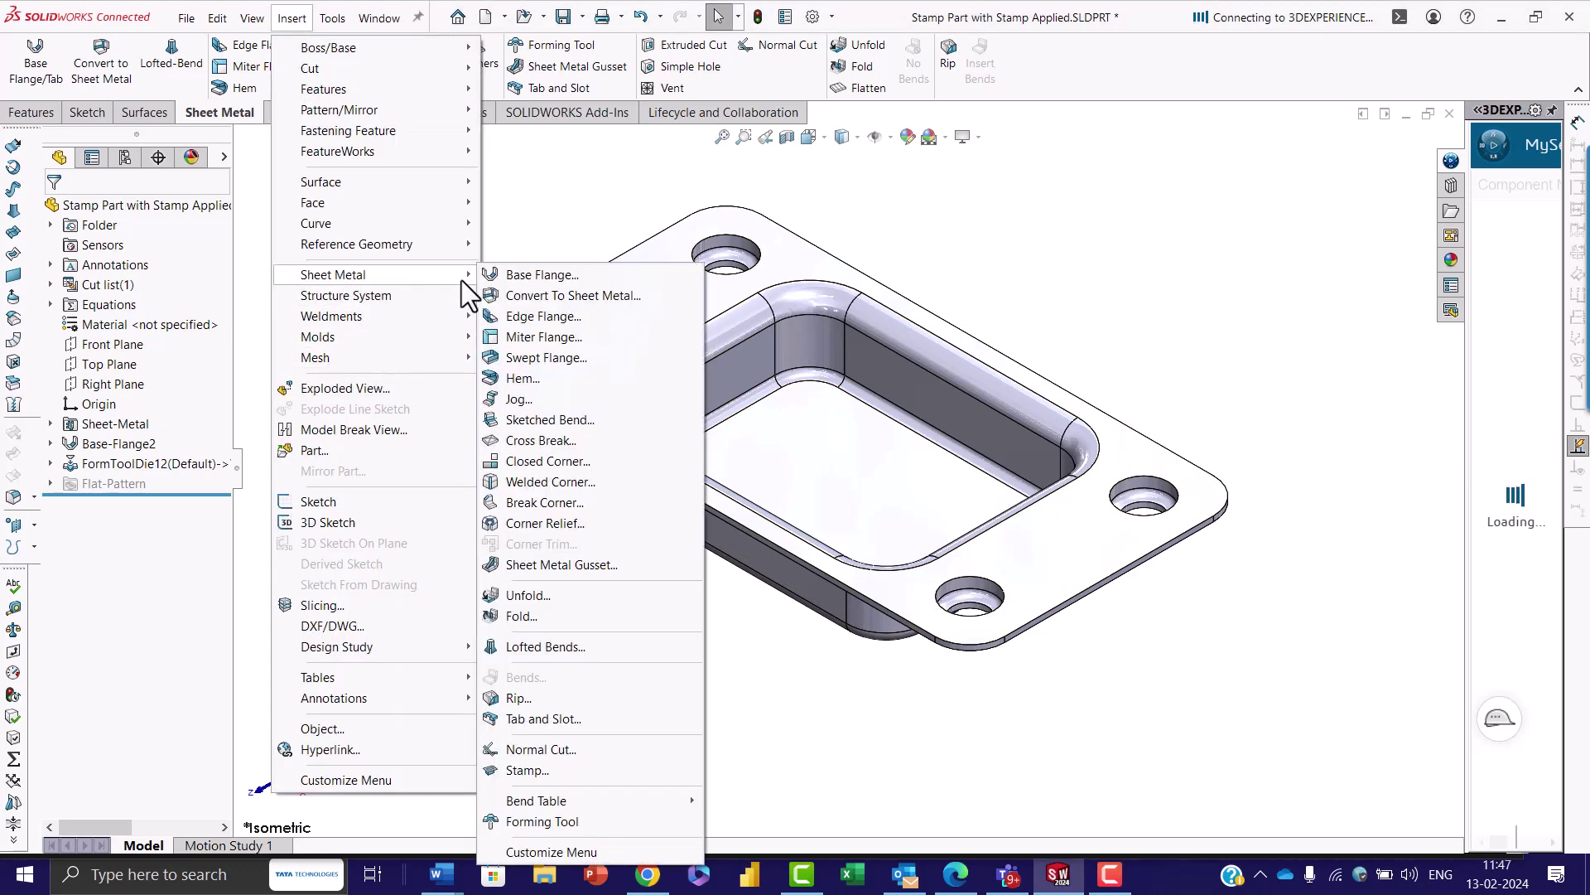
{"action": "left_click", "coordinate": [544, 773]}
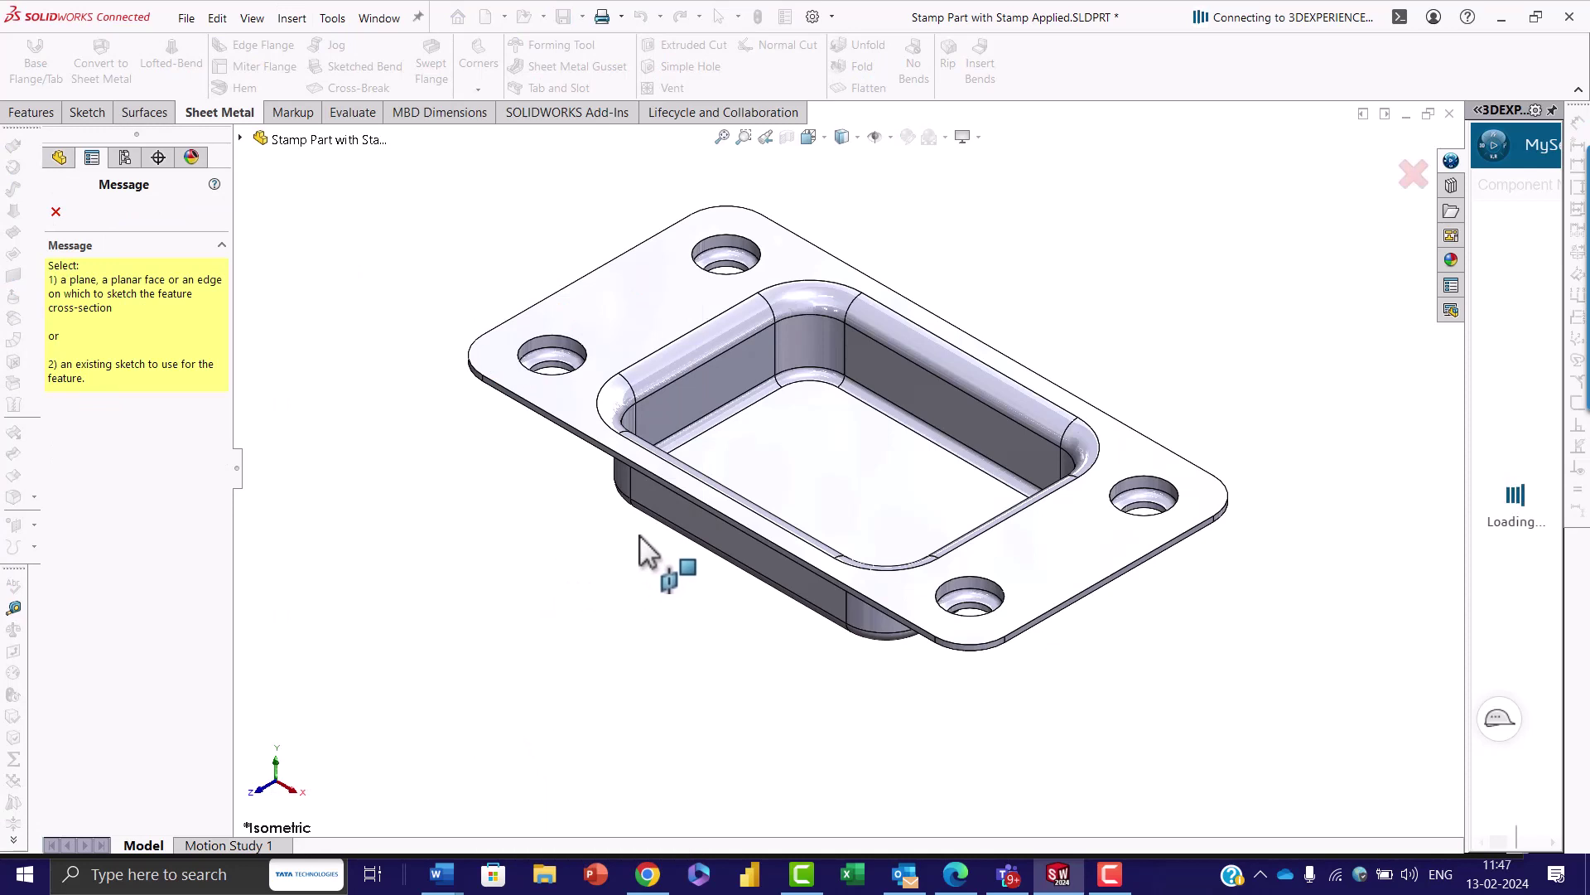
{"action": "left_click", "coordinate": [800, 498]}
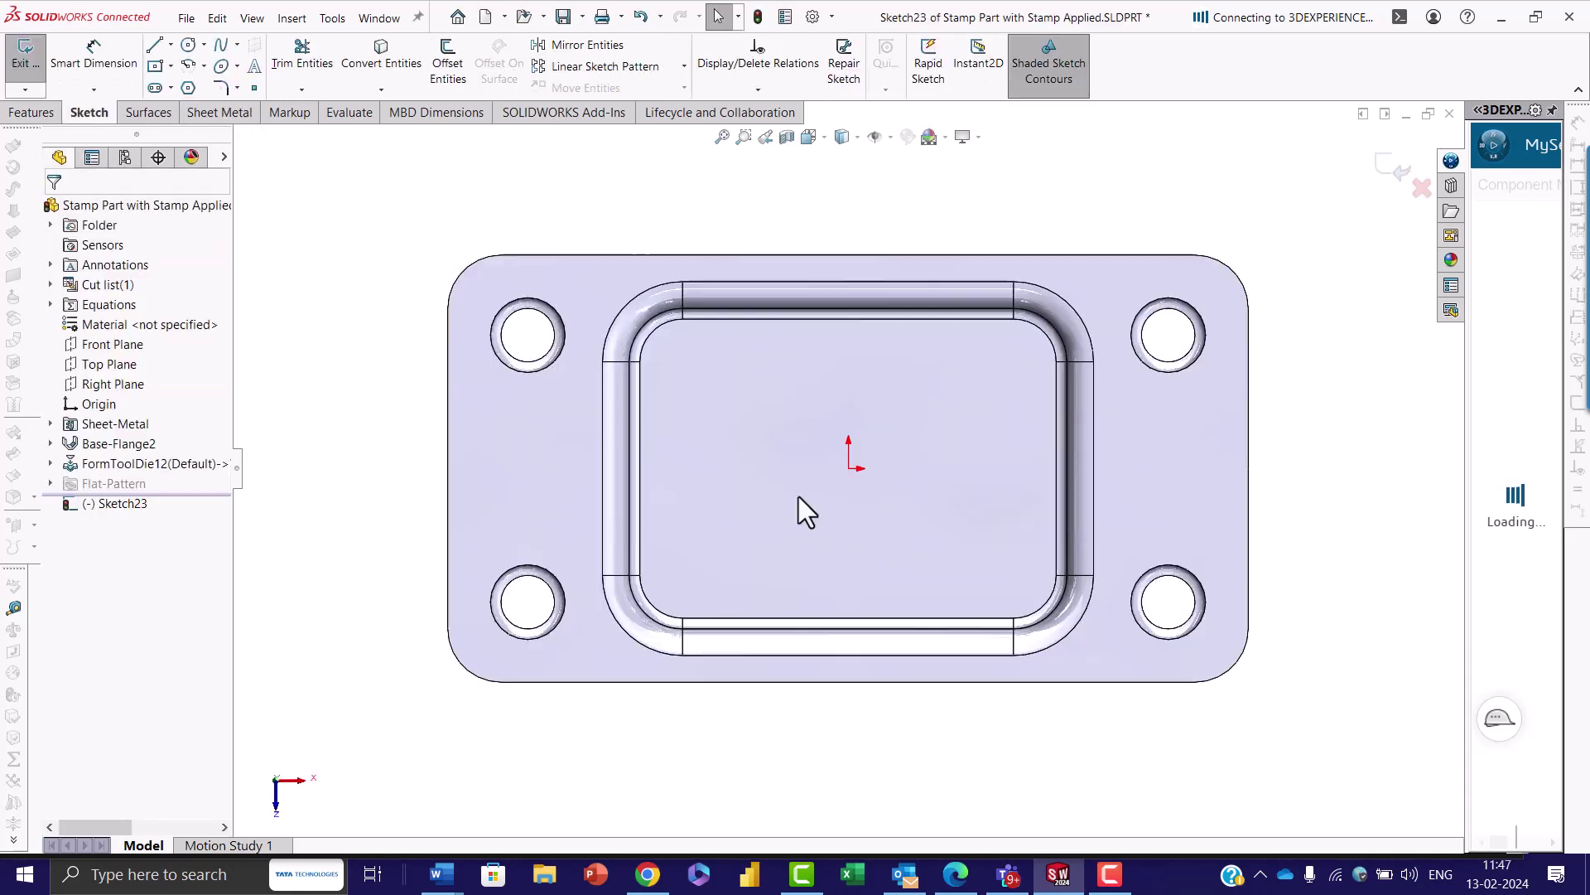
Draw a center rectangle centred on the sketch origin on the pocket floor.
{"action": "left_click", "coordinate": [170, 67]}
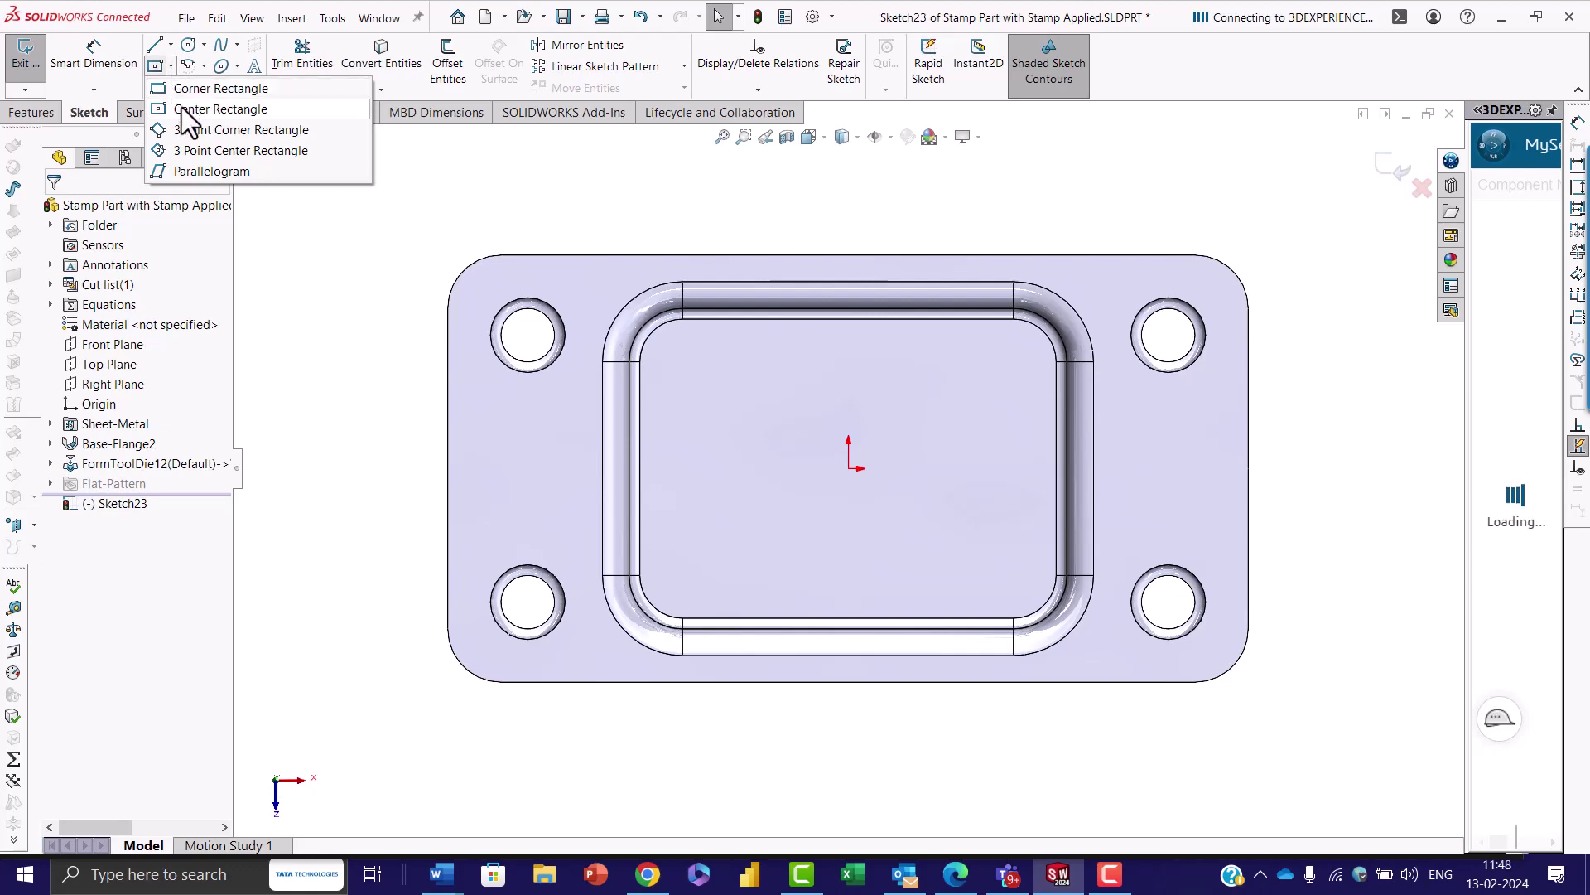
{"action": "left_click", "coordinate": [187, 109]}
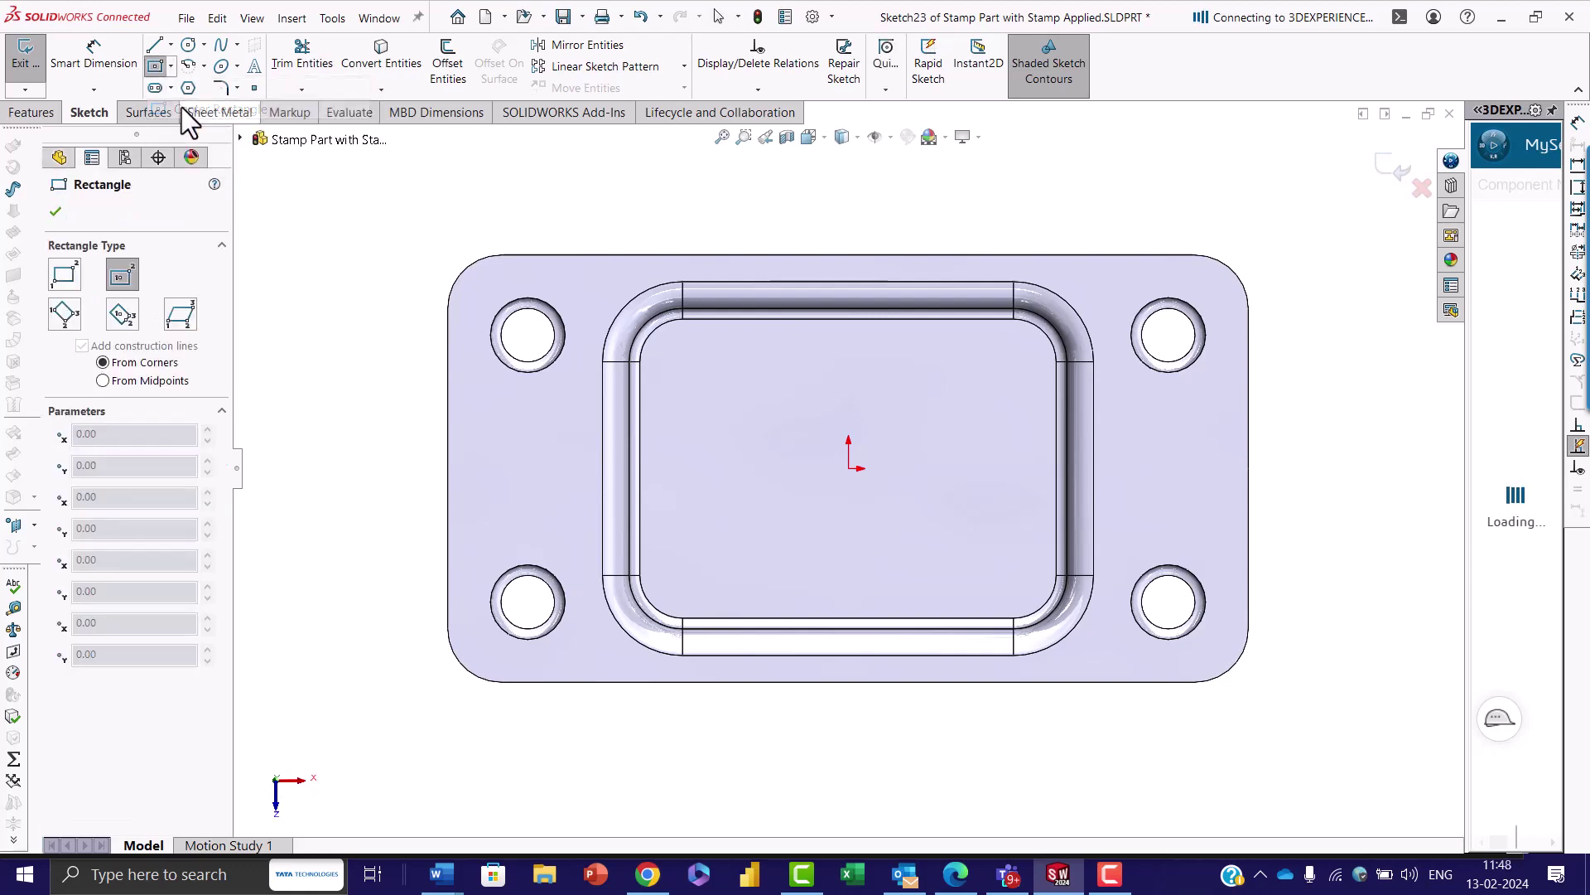
{"action": "left_click", "coordinate": [848, 468]}
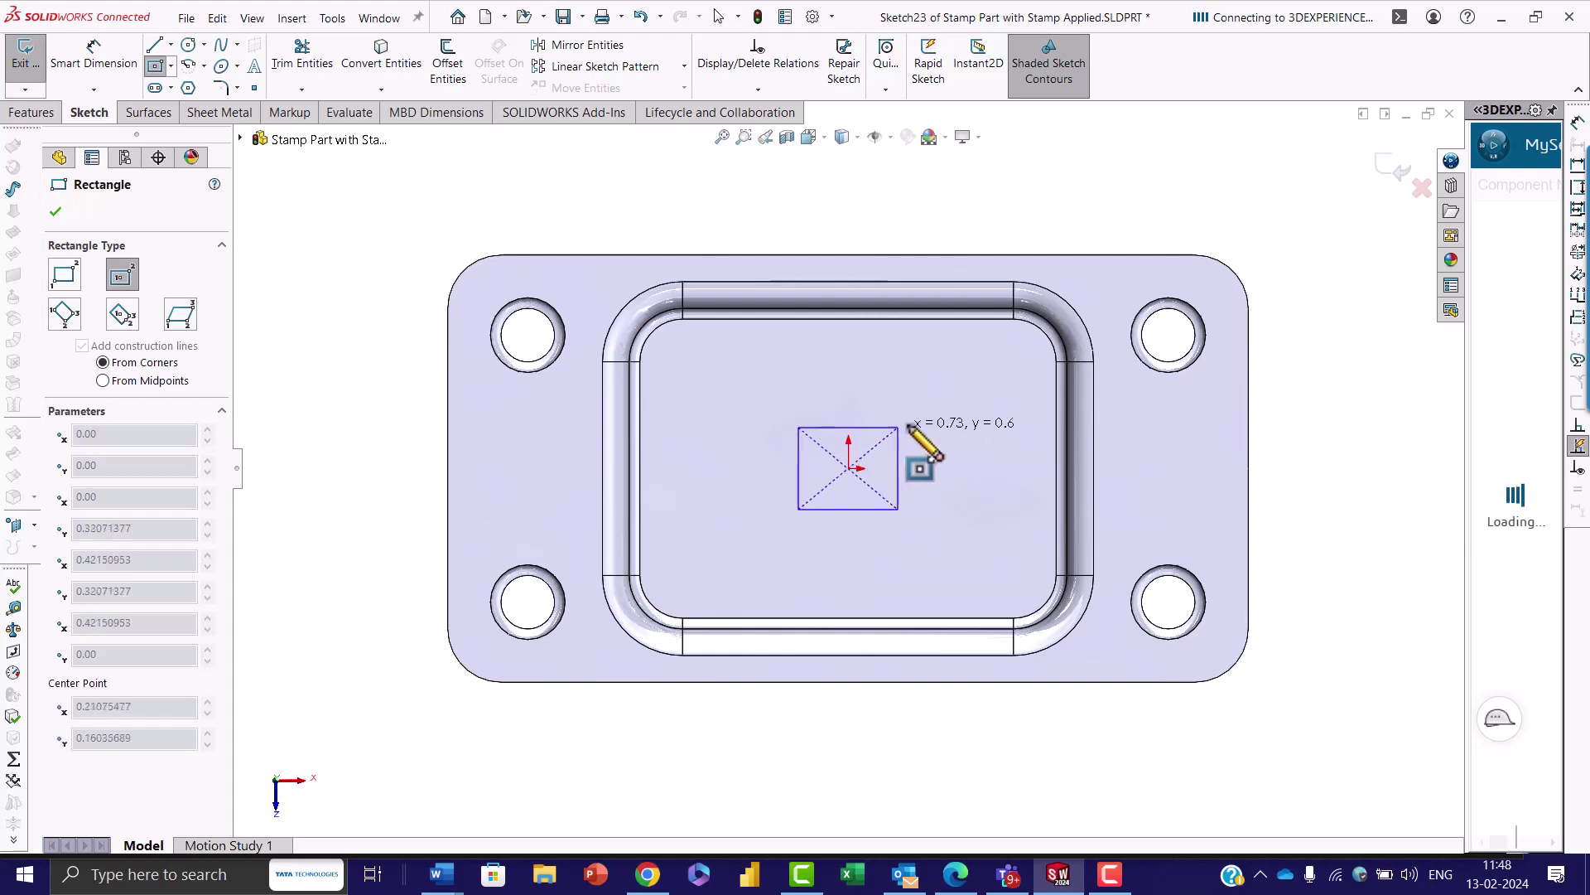
{"action": "left_click", "coordinate": [972, 397]}
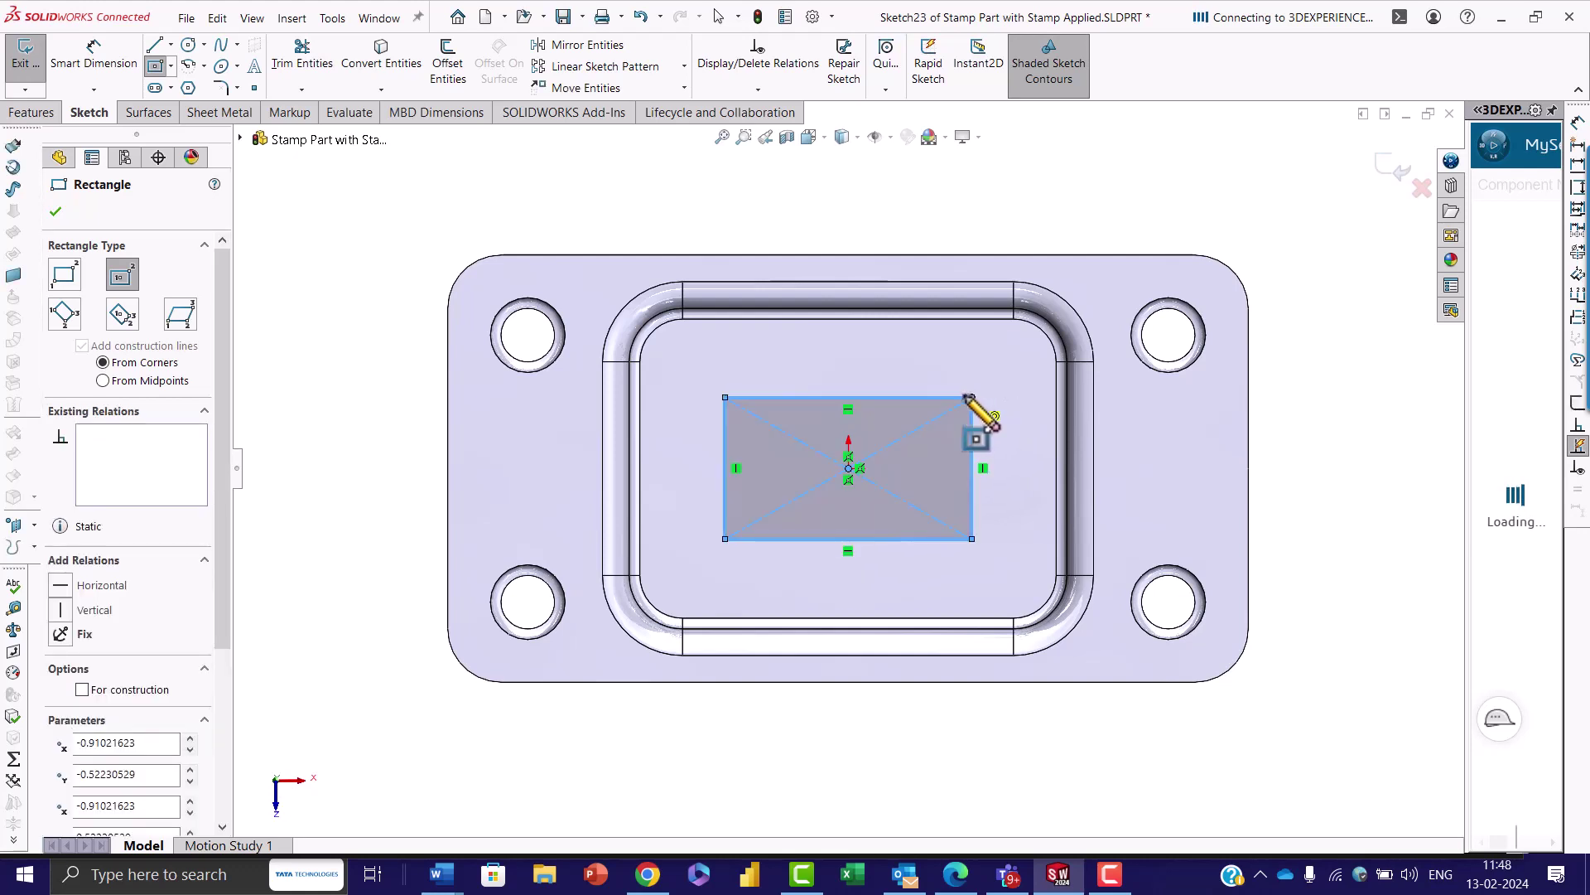
{"action": "left_click", "coordinate": [60, 205]}
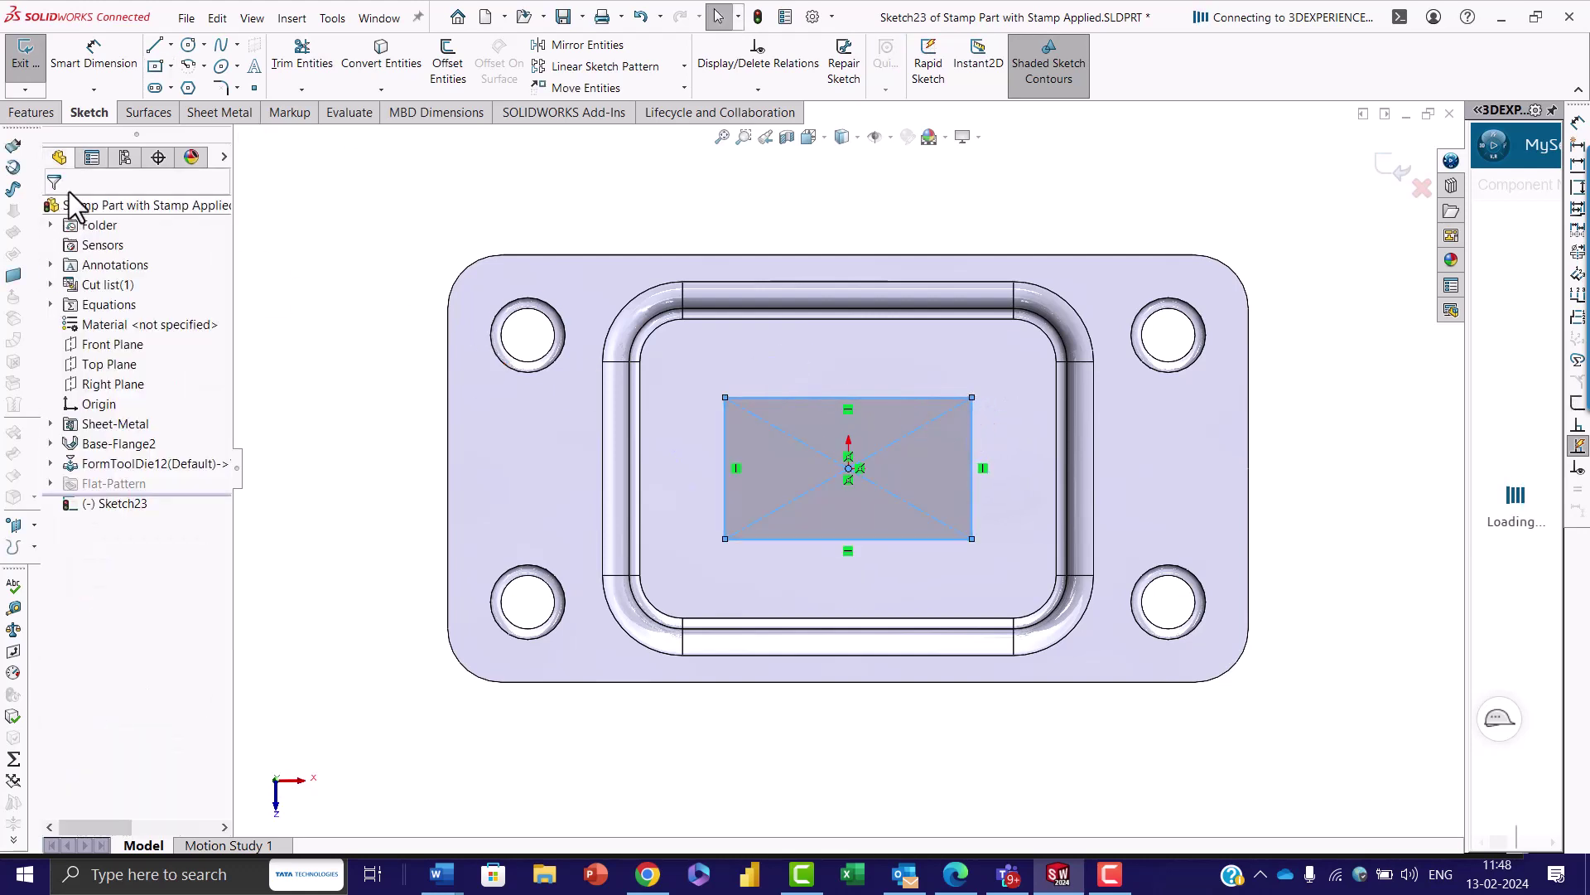
Dimension the rectangle 1.5 wide and 1 tall.
{"action": "left_click", "coordinate": [95, 60]}
{"action": "left_click", "coordinate": [827, 397]}
{"action": "left_click", "coordinate": [827, 361]}
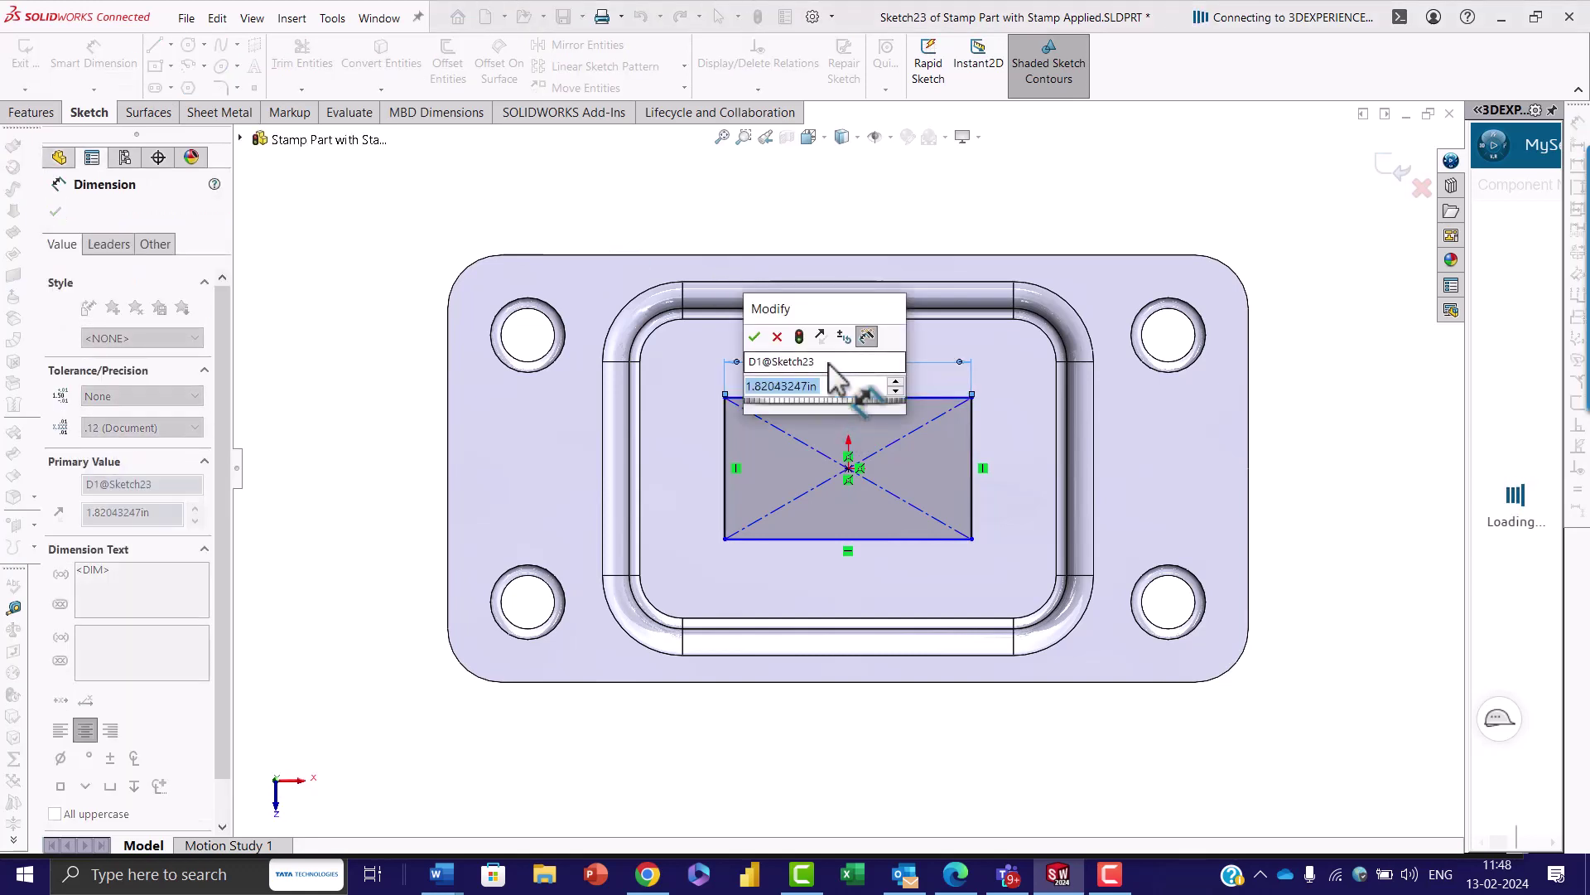
{"action": "type", "text": "1.5"}
{"action": "key", "text": "Return"}
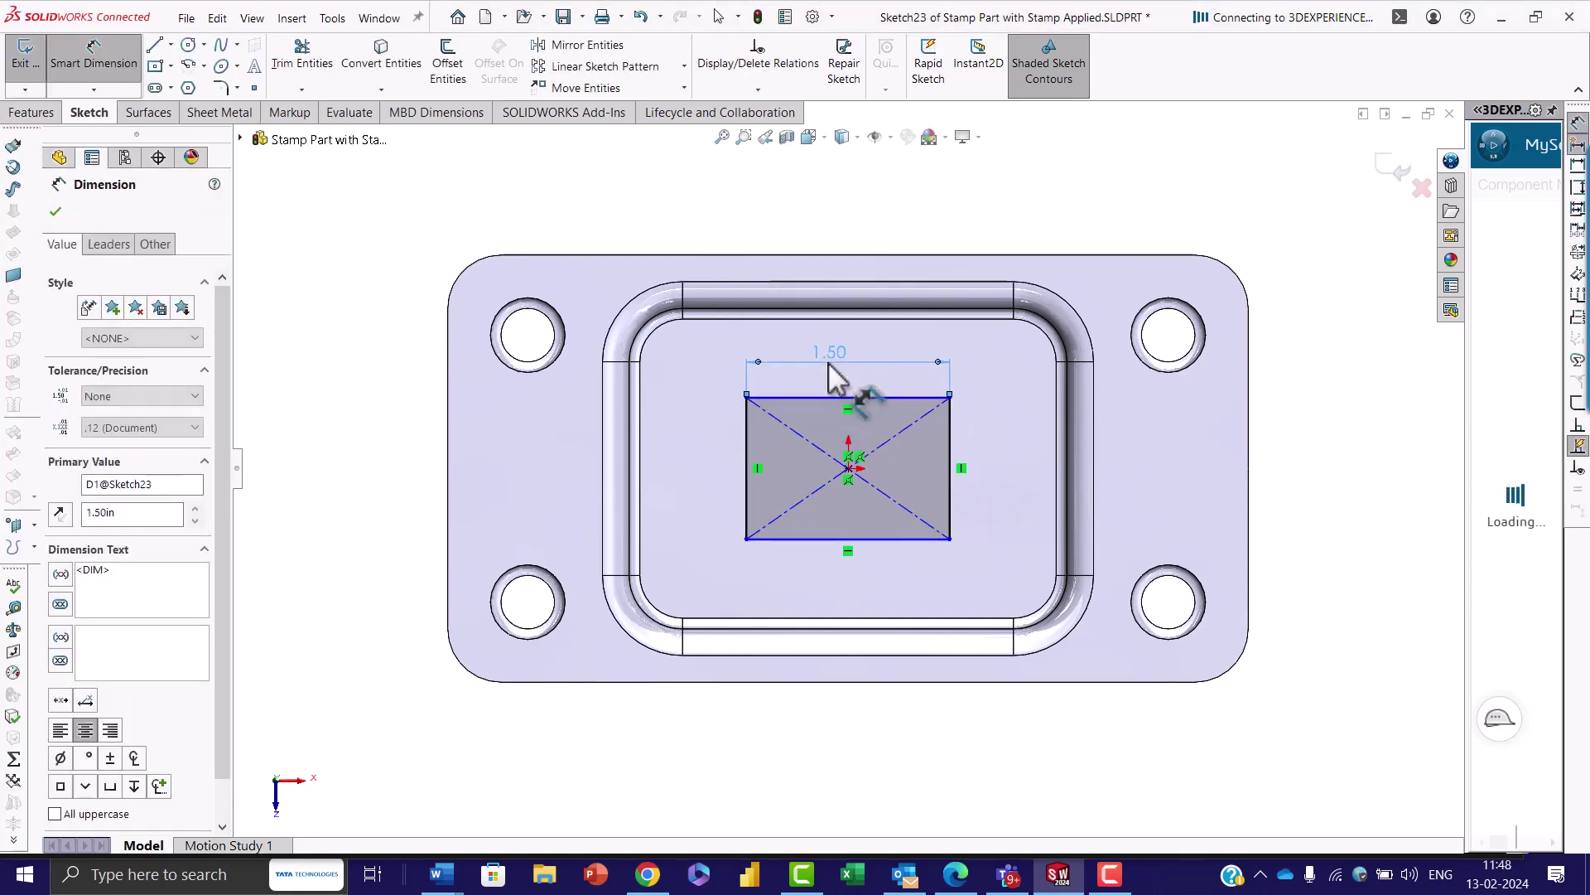
{"action": "left_click", "coordinate": [950, 468]}
{"action": "left_click", "coordinate": [997, 466]}
{"action": "type", "text": "1"}
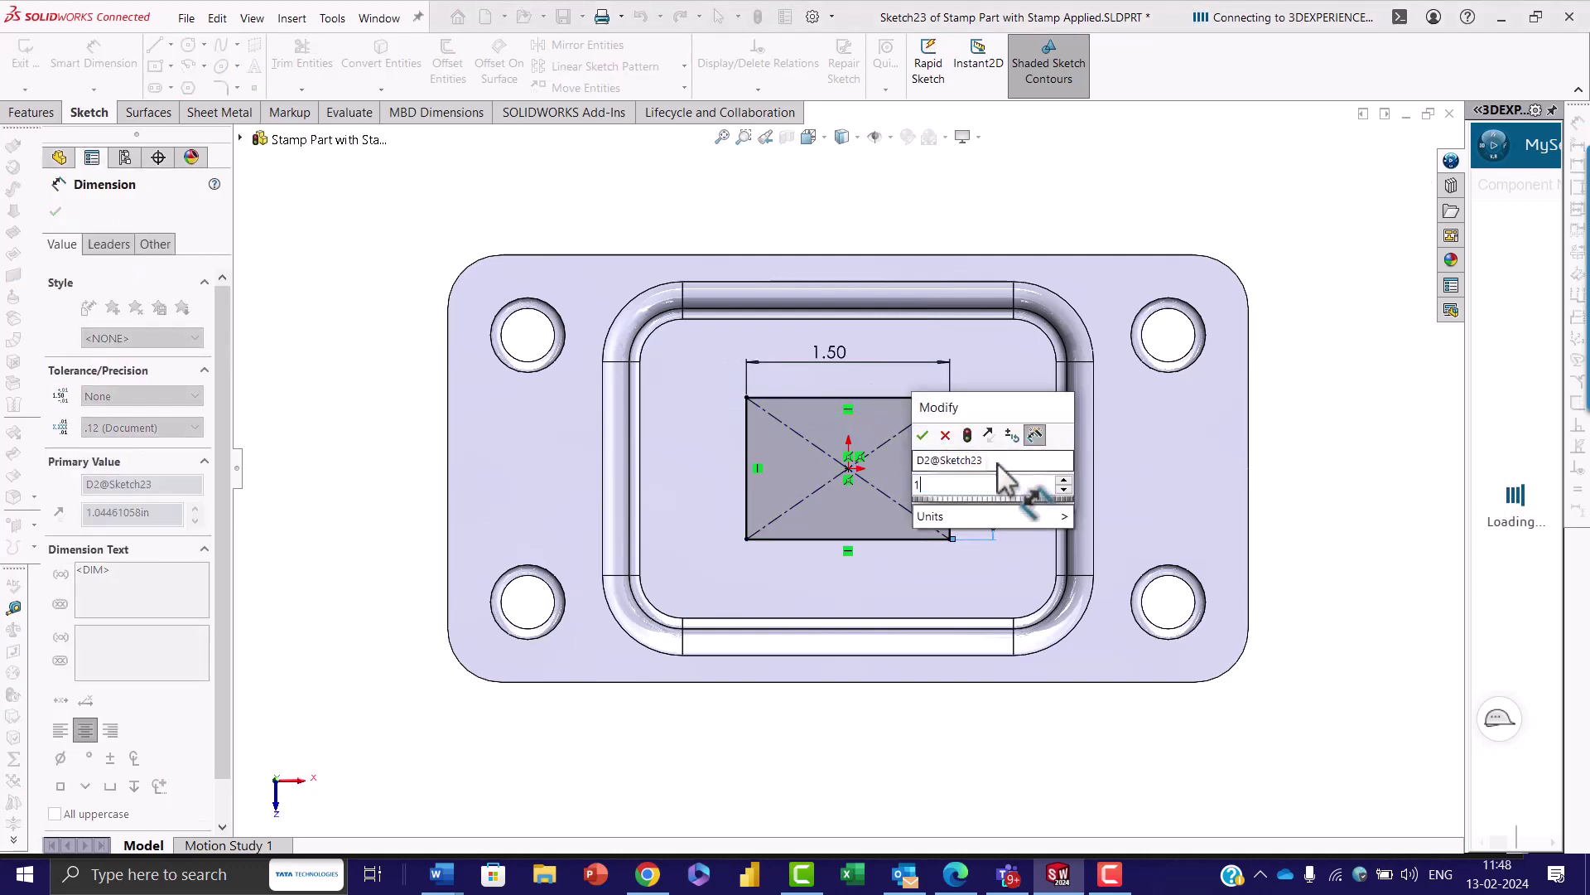
{"action": "key", "text": "Return"}
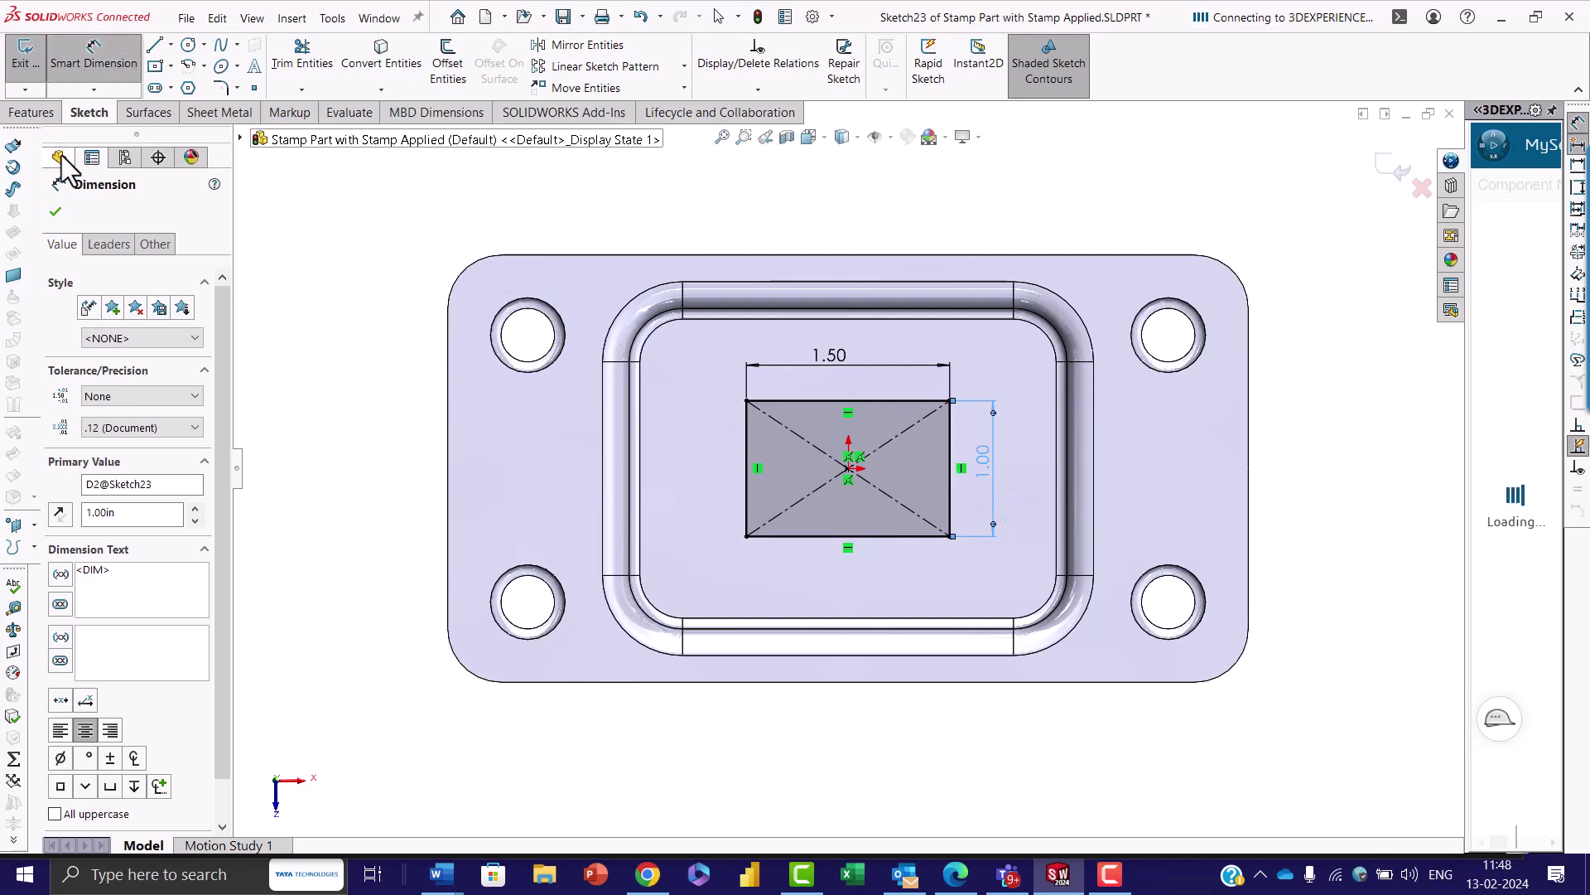
{"action": "left_click", "coordinate": [55, 212]}
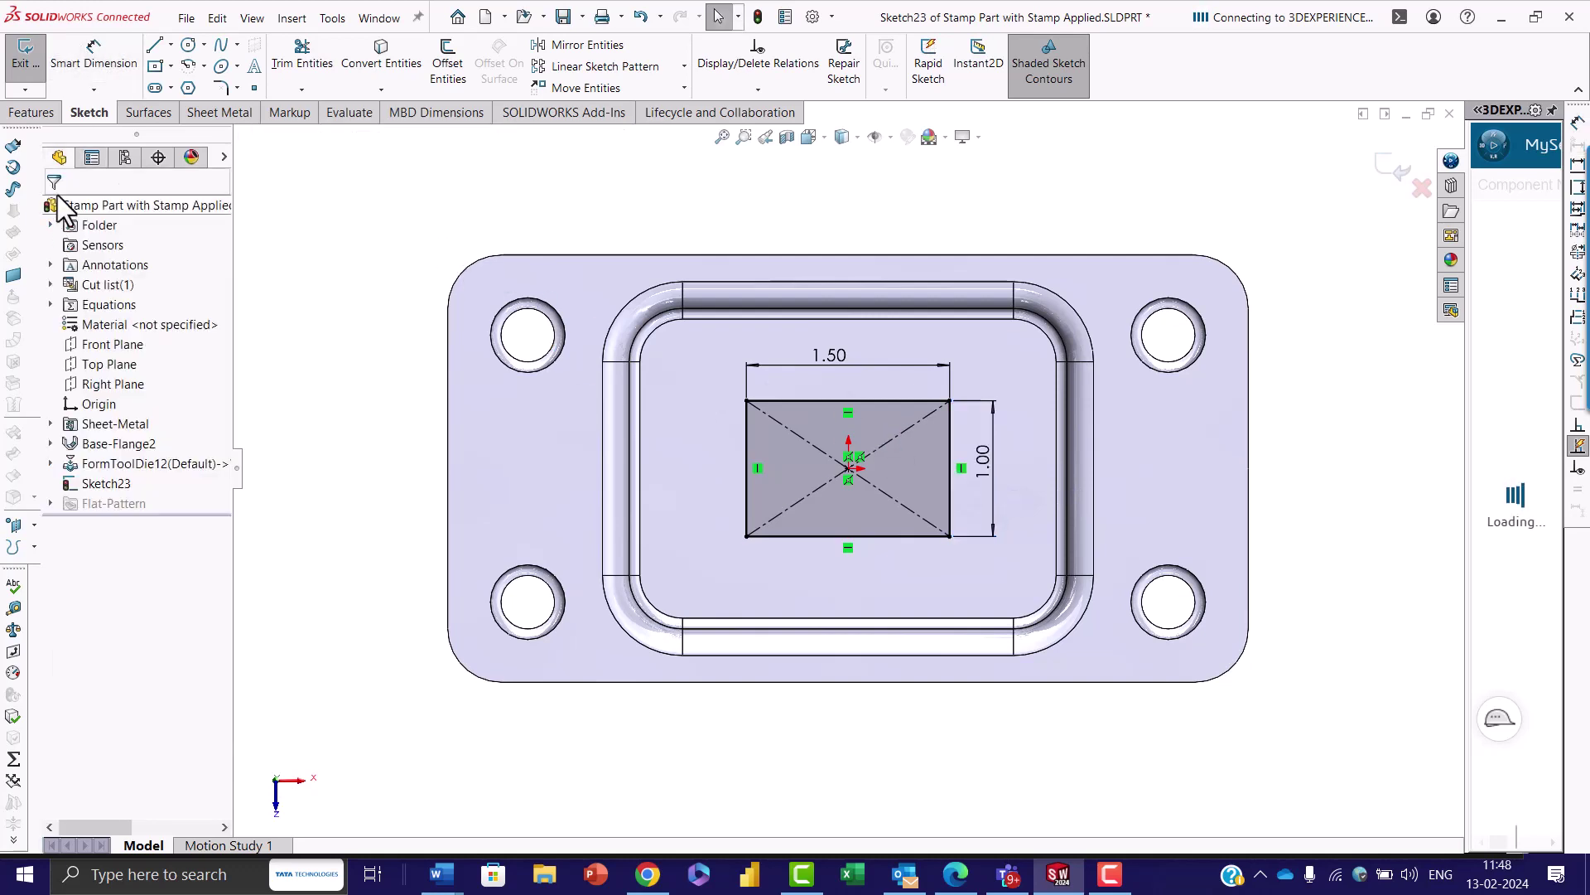
Exit the sketch, set stamp depth to 0.50 in, and inspect the preview from below.
{"action": "left_click", "coordinate": [25, 56]}
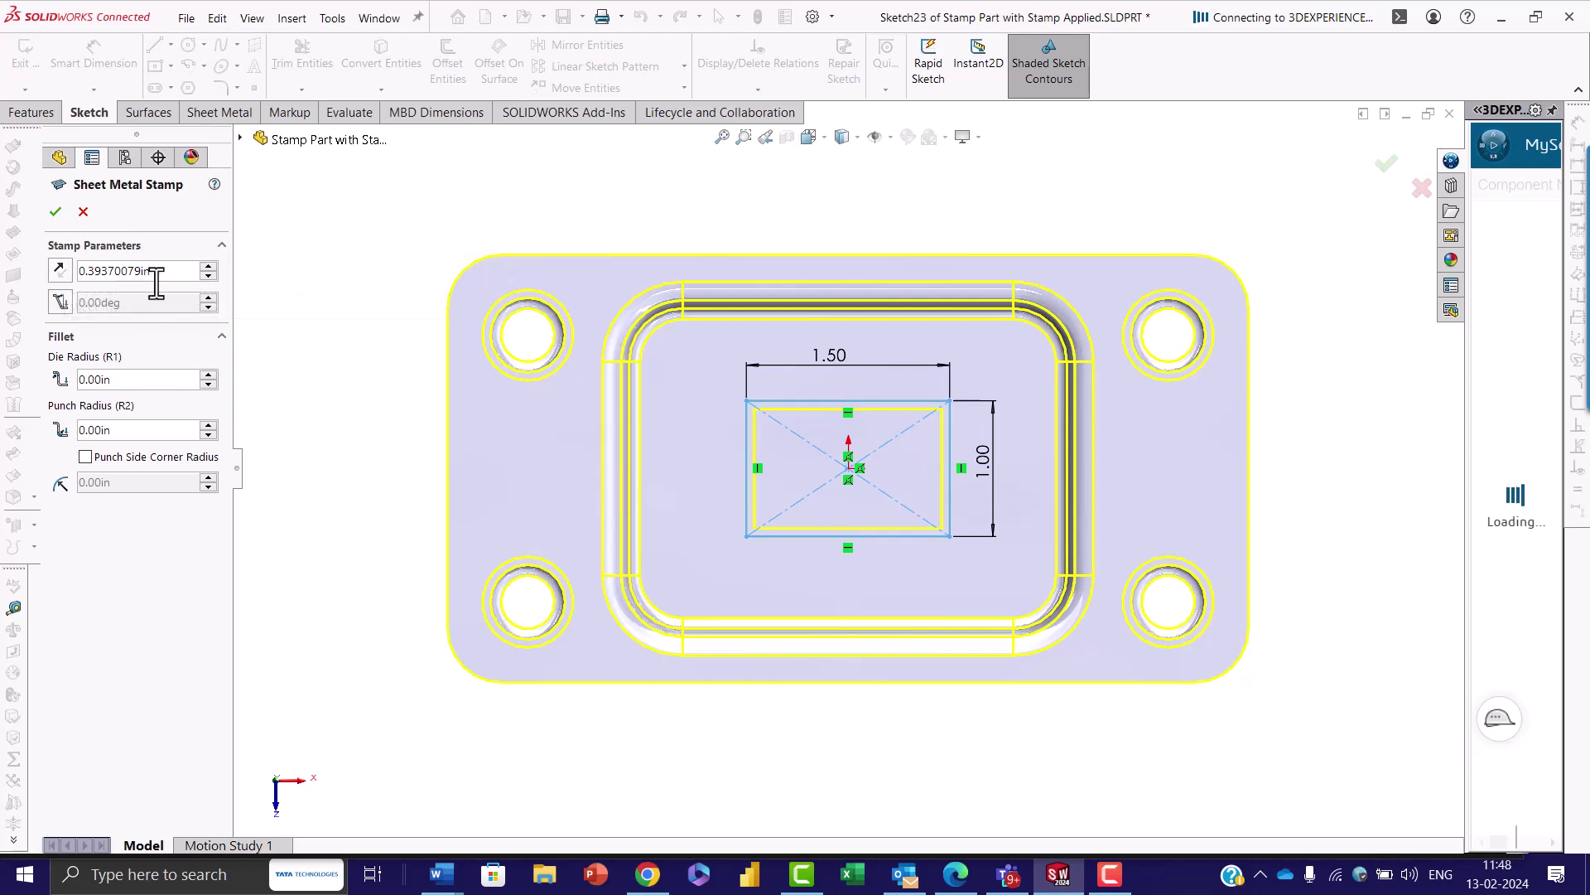
{"action": "left_click_drag", "start_coordinate": [155, 271], "coordinate": [62, 264]}
{"action": "type", "text": "0.5"}
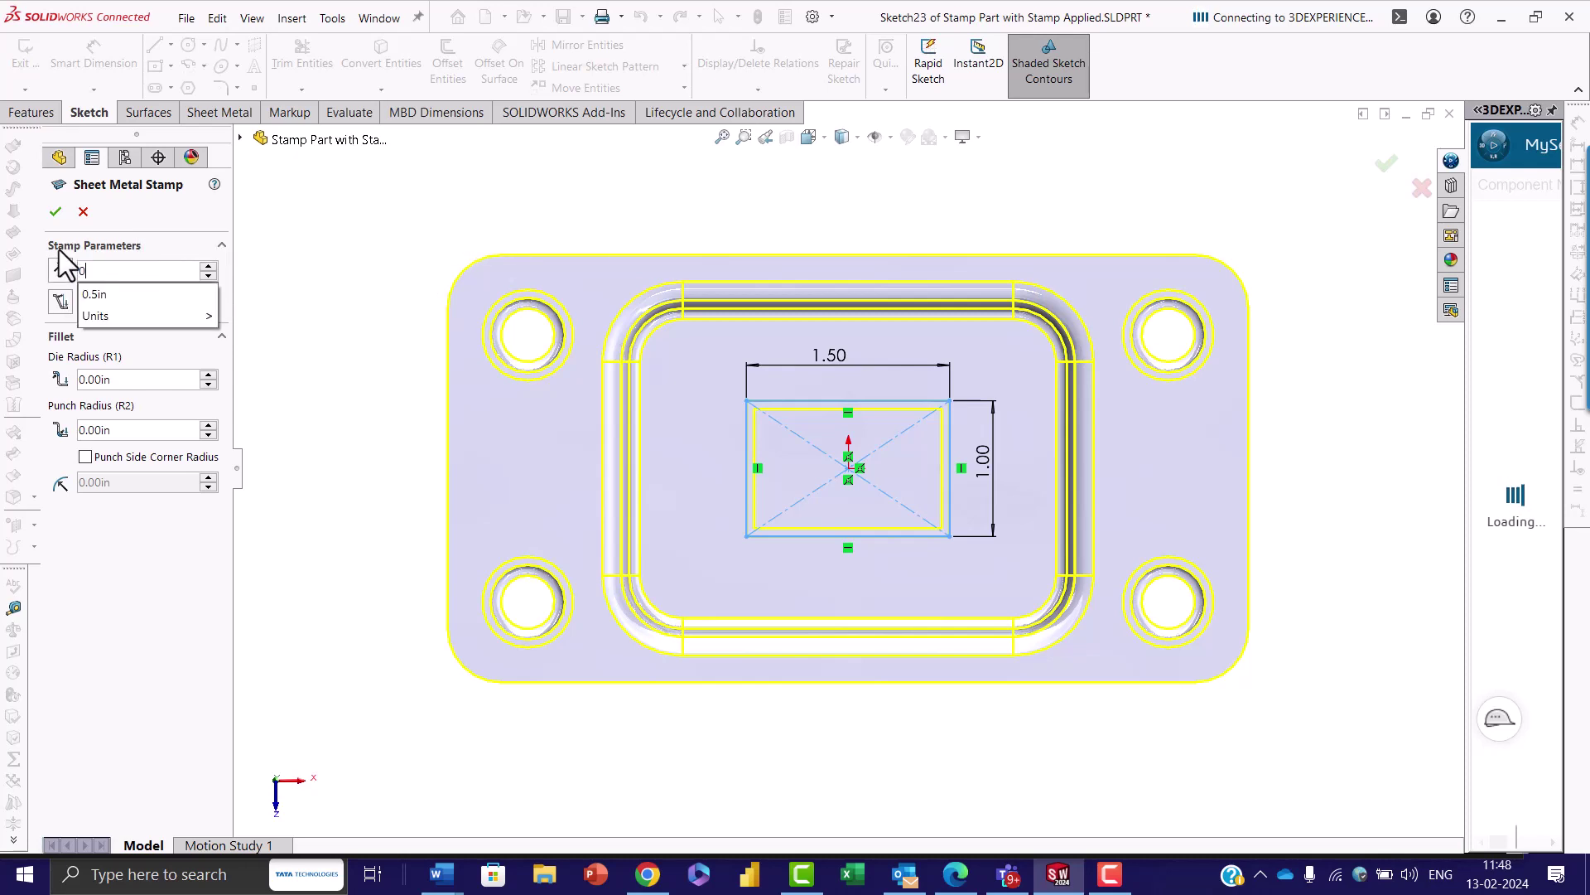
{"action": "key", "text": "Return"}
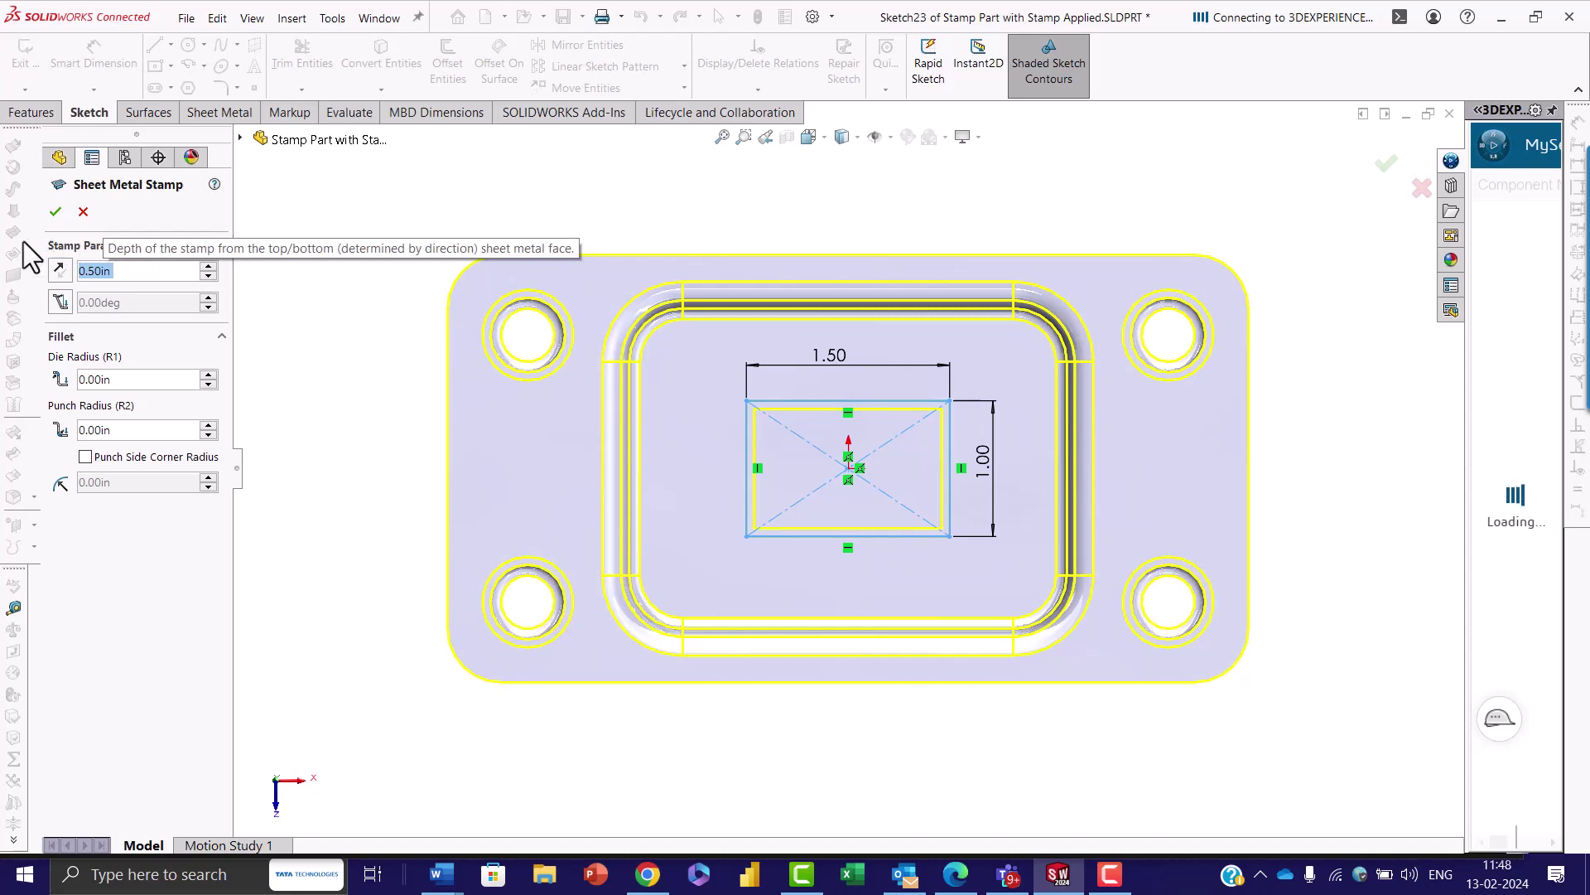
{"action": "left_click", "coordinate": [60, 272]}
{"action": "middle_click_drag", "start_coordinate": [695, 750], "coordinate": [598, 429]}
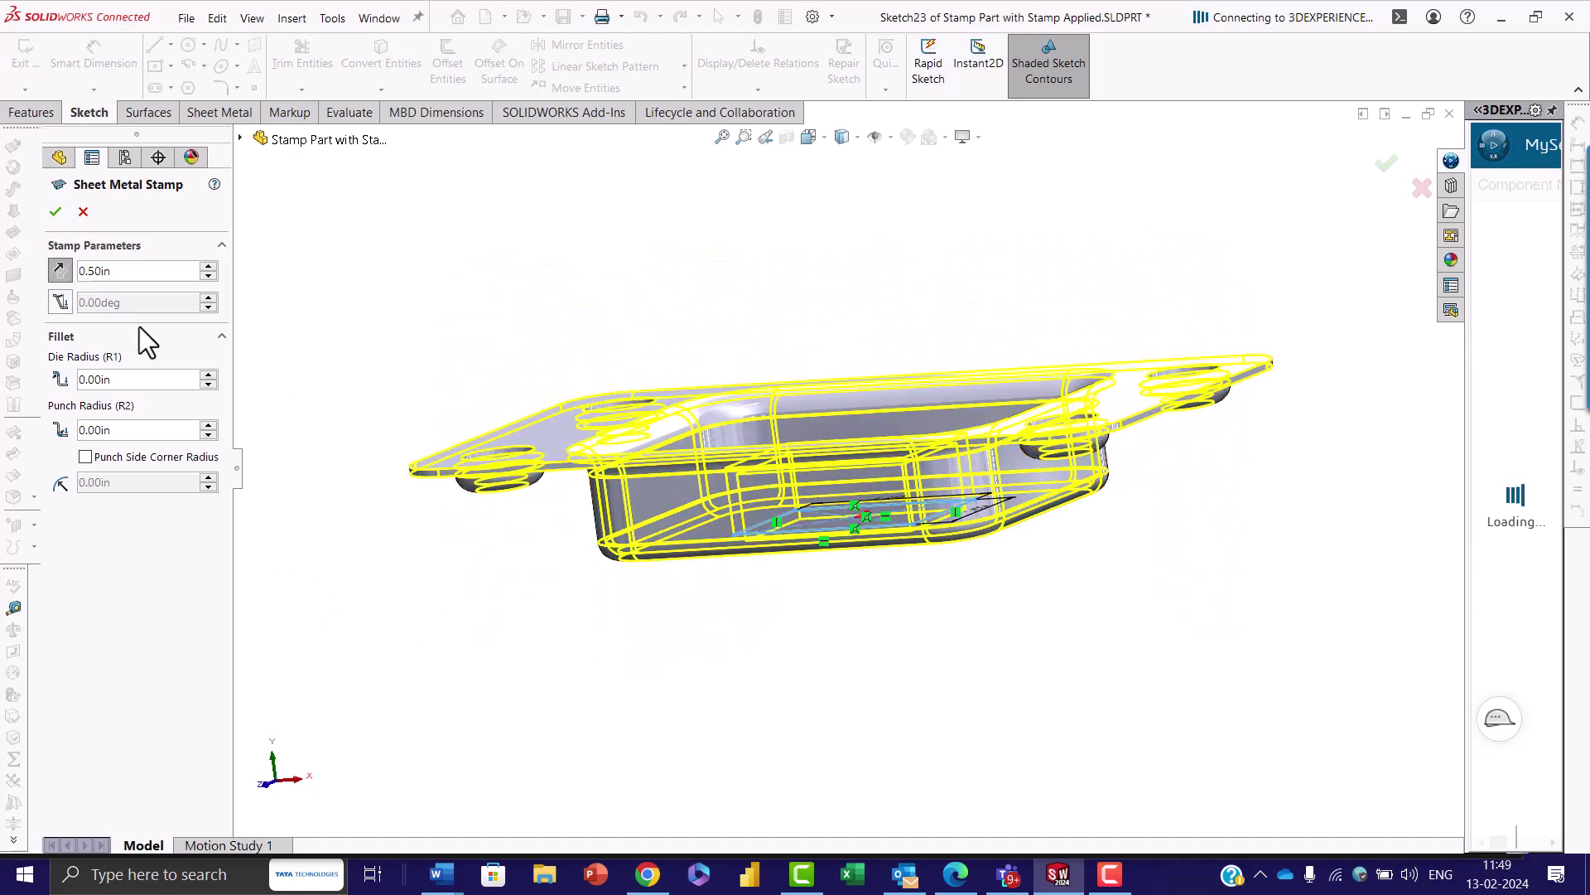
Reverse the stamp downward, add a 1° draft, and set die radius to 0.10 in.
{"action": "left_click", "coordinate": [60, 270]}
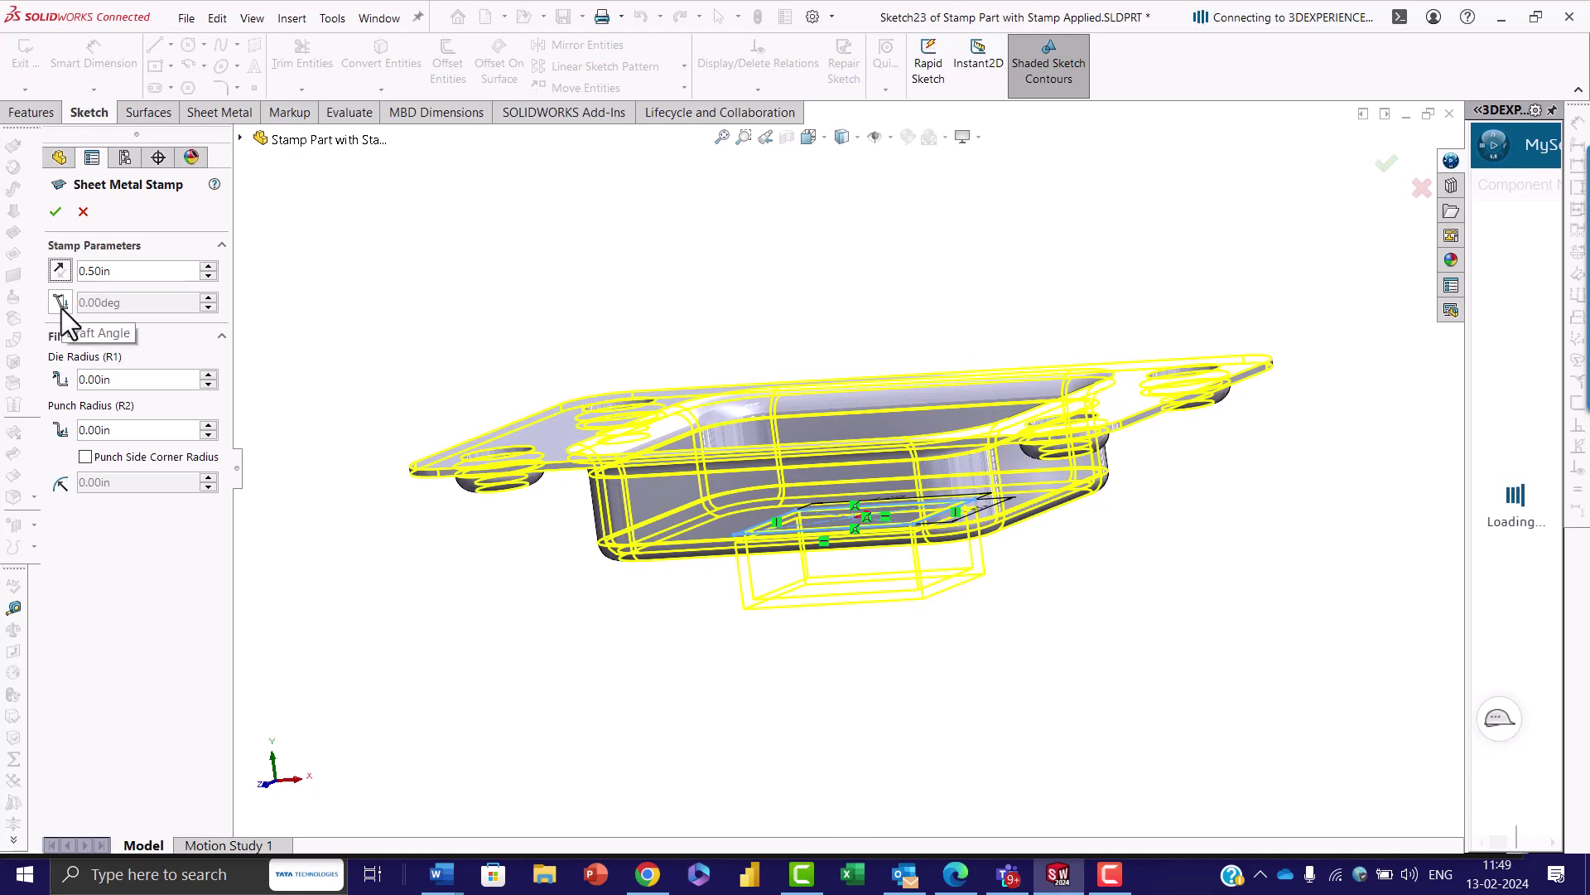
{"action": "left_click", "coordinate": [60, 302]}
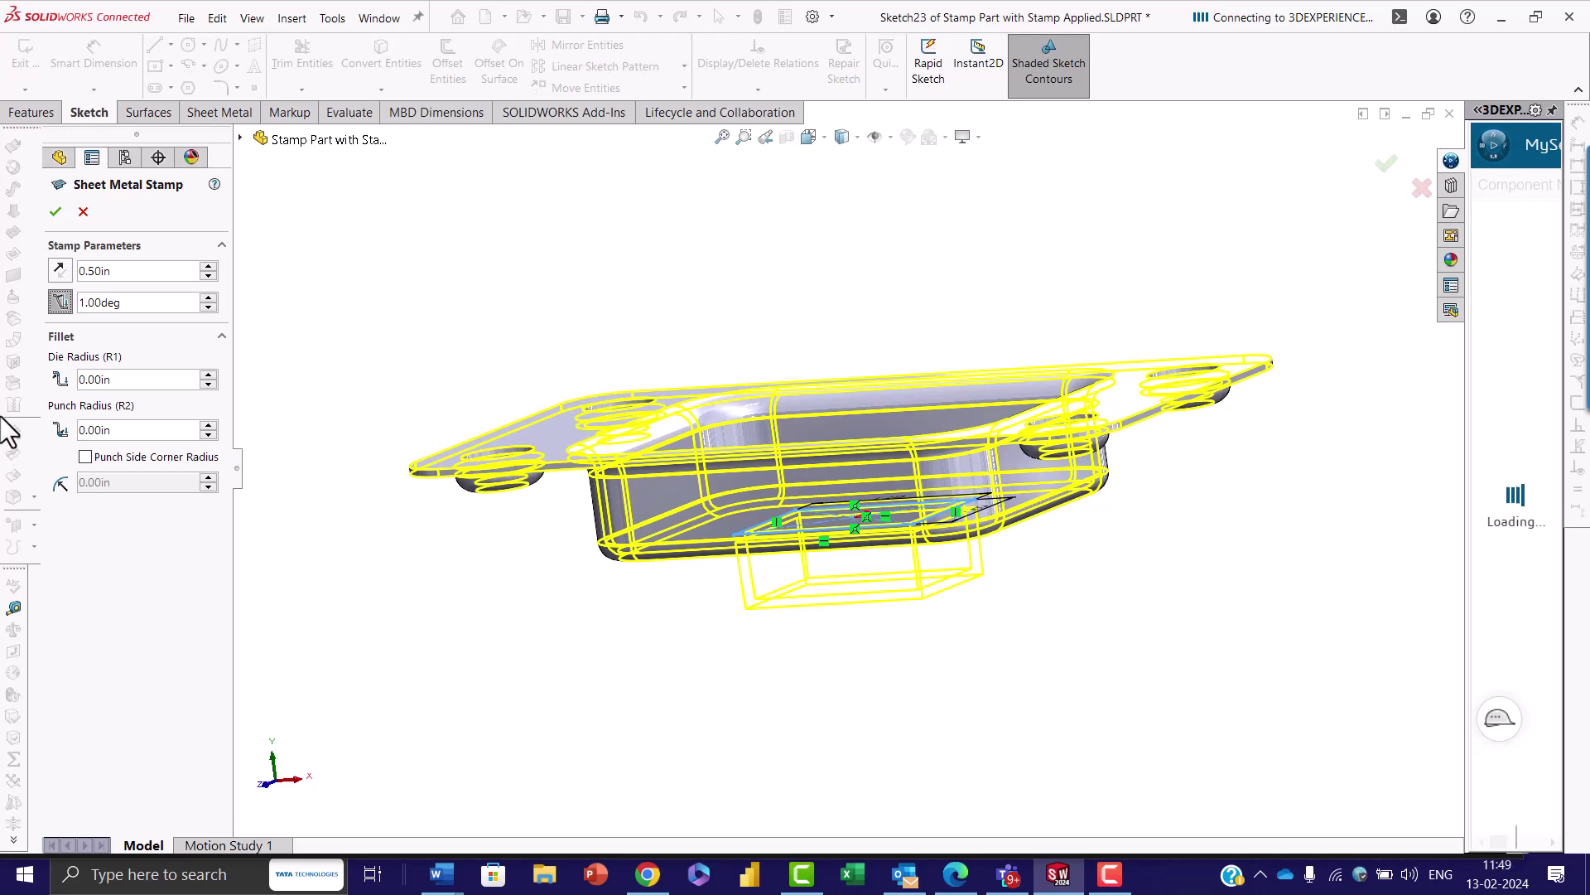
{"action": "left_click_drag", "start_coordinate": [127, 379], "coordinate": [38, 364]}
{"action": "type", "text": "0.1"}
{"action": "key", "text": "Return"}
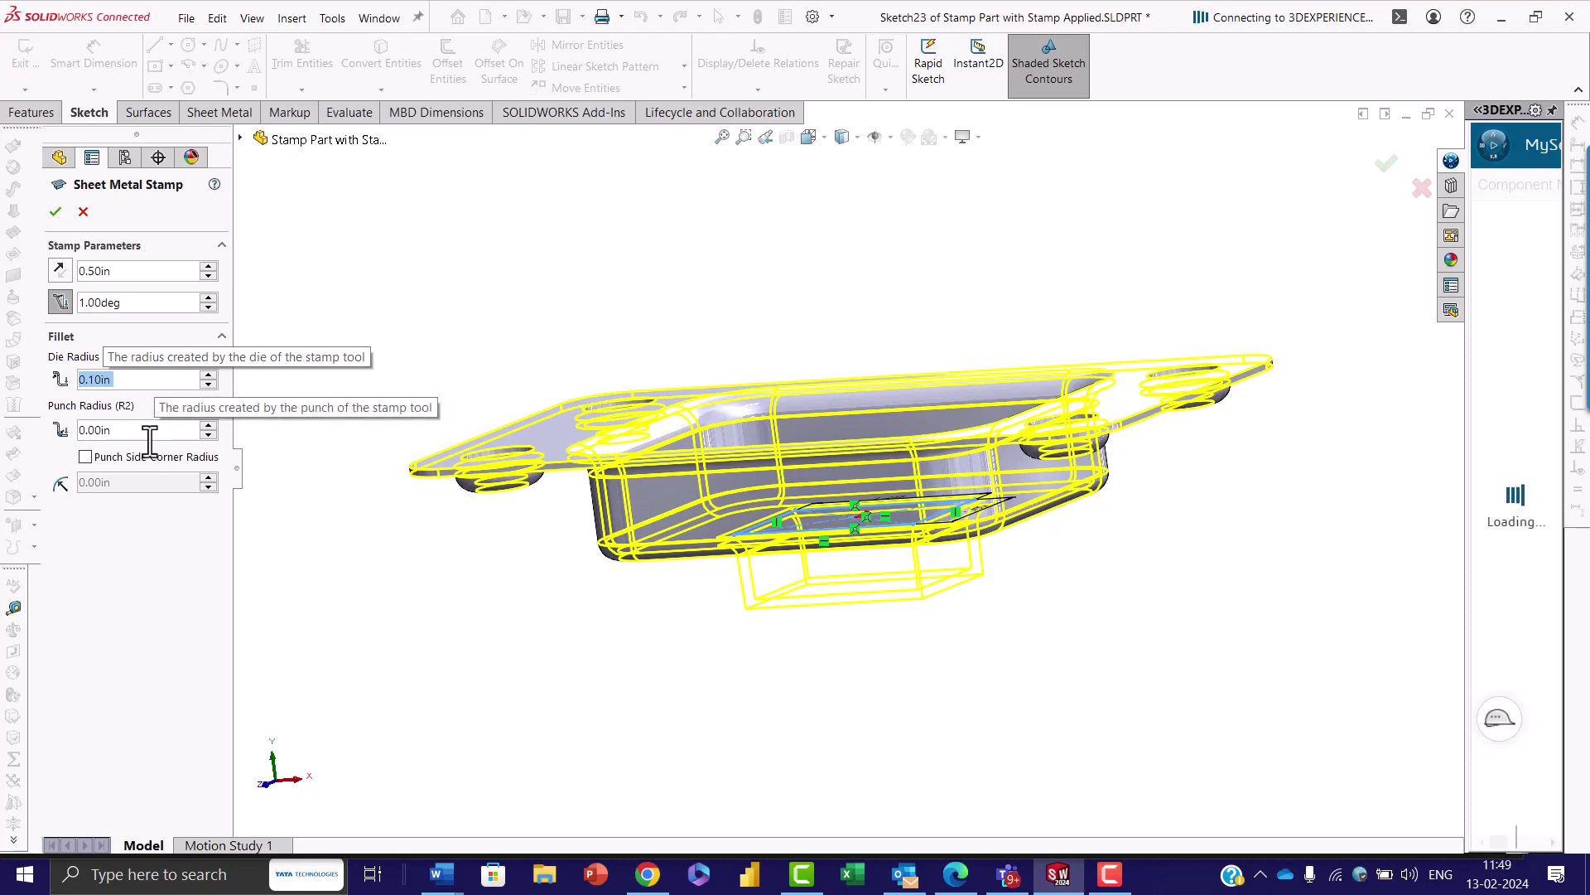
Set punch radius and punch-side corner radius both to 0.10 in.
{"action": "left_click", "coordinate": [130, 430]}
{"action": "type", "text": "0"}
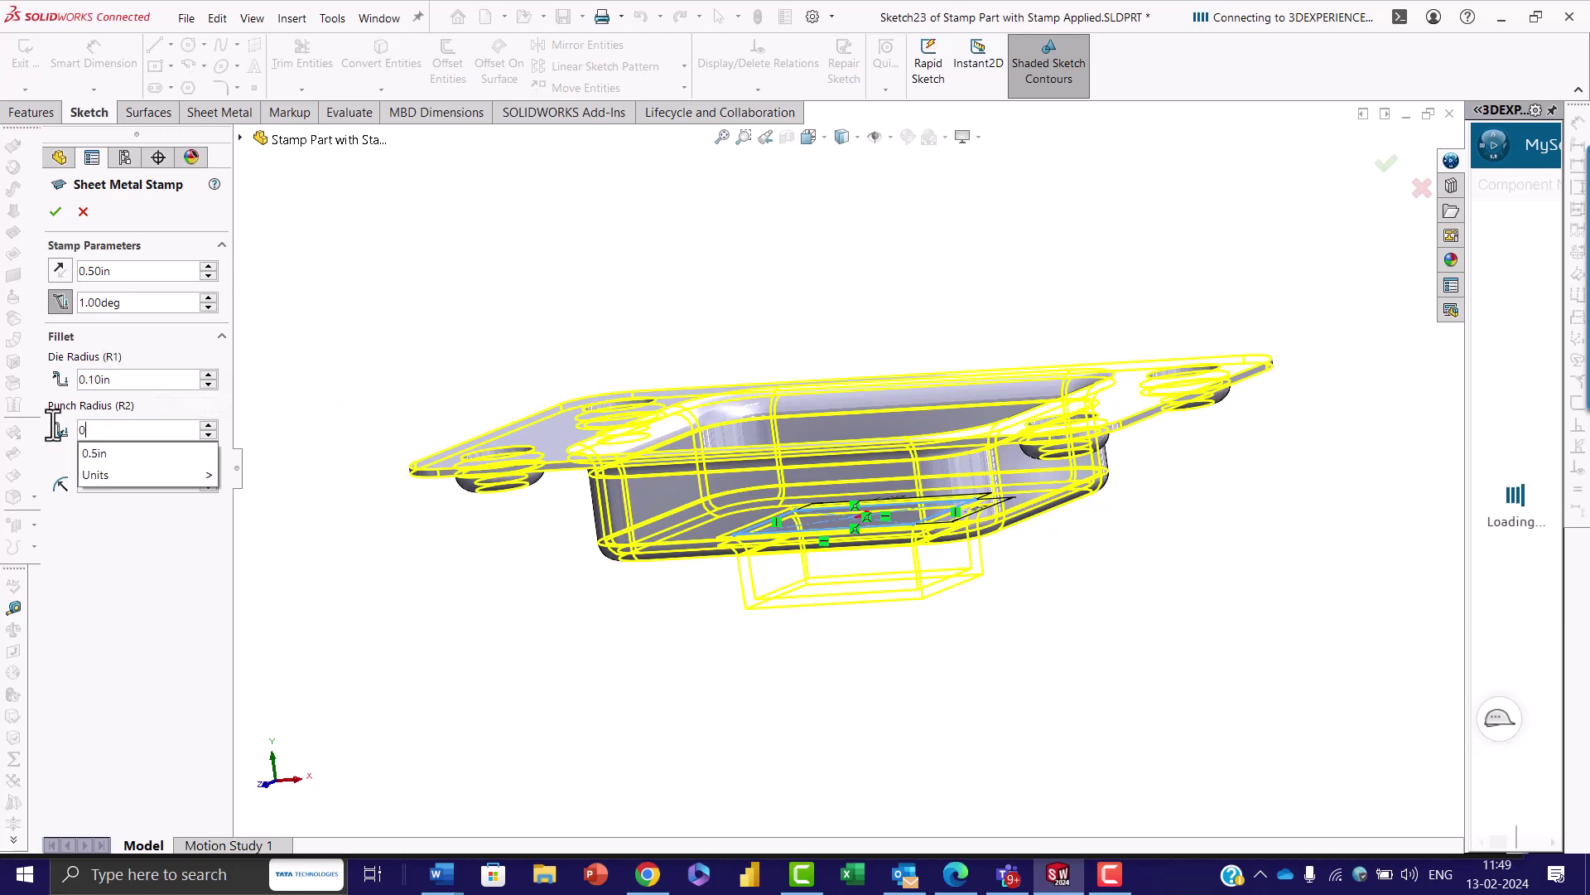
{"action": "type", "text": ".1"}
{"action": "key", "text": "Return"}
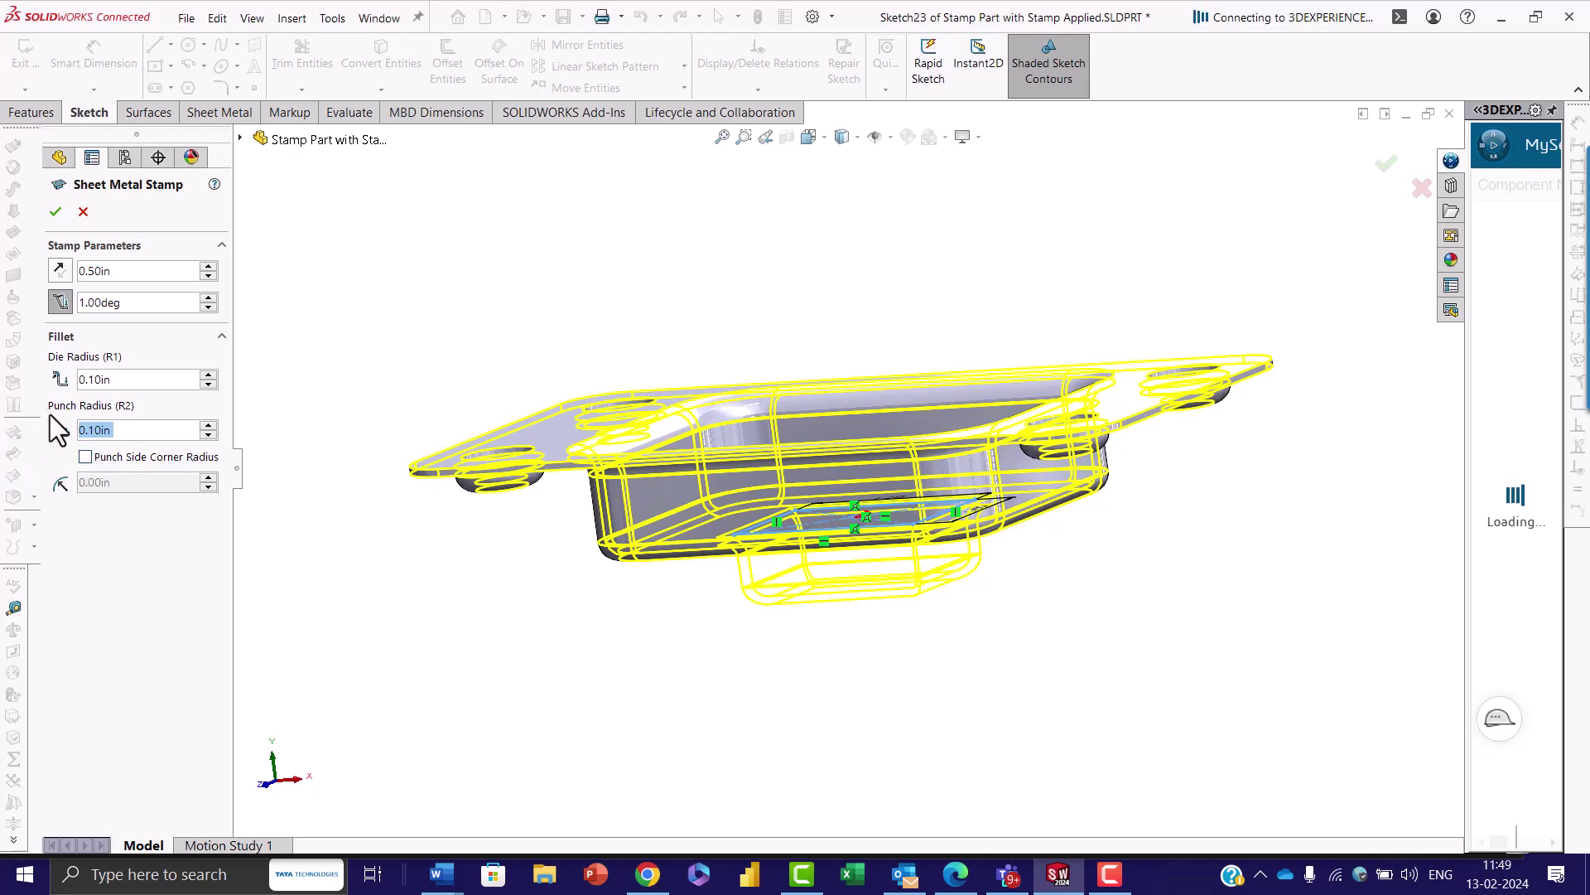
{"action": "left_click", "coordinate": [86, 456]}
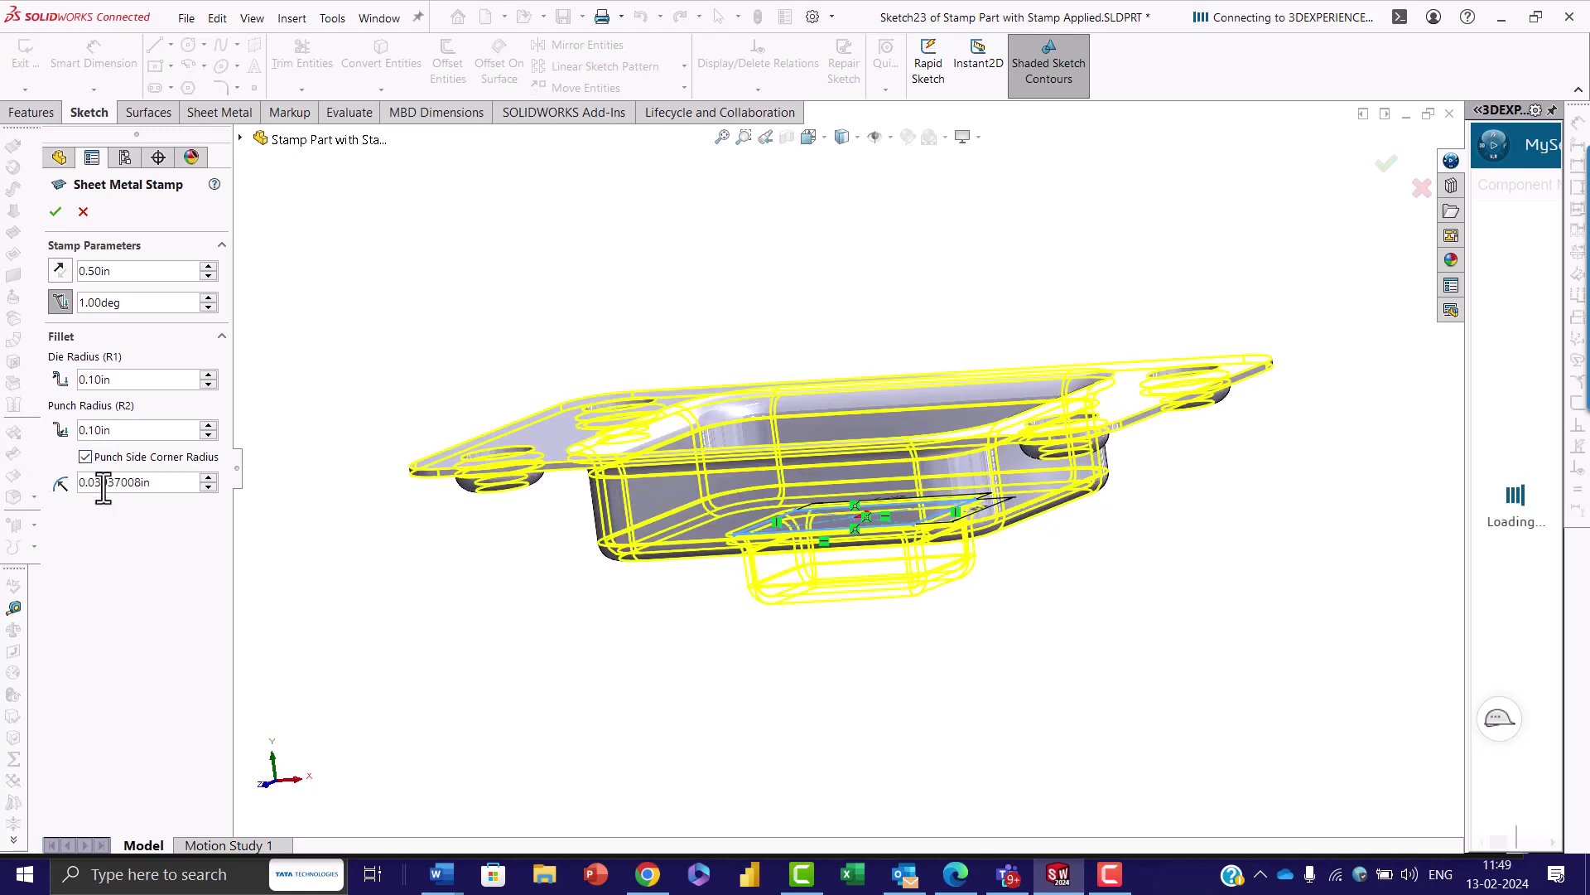
{"action": "double_click", "coordinate": [131, 483]}
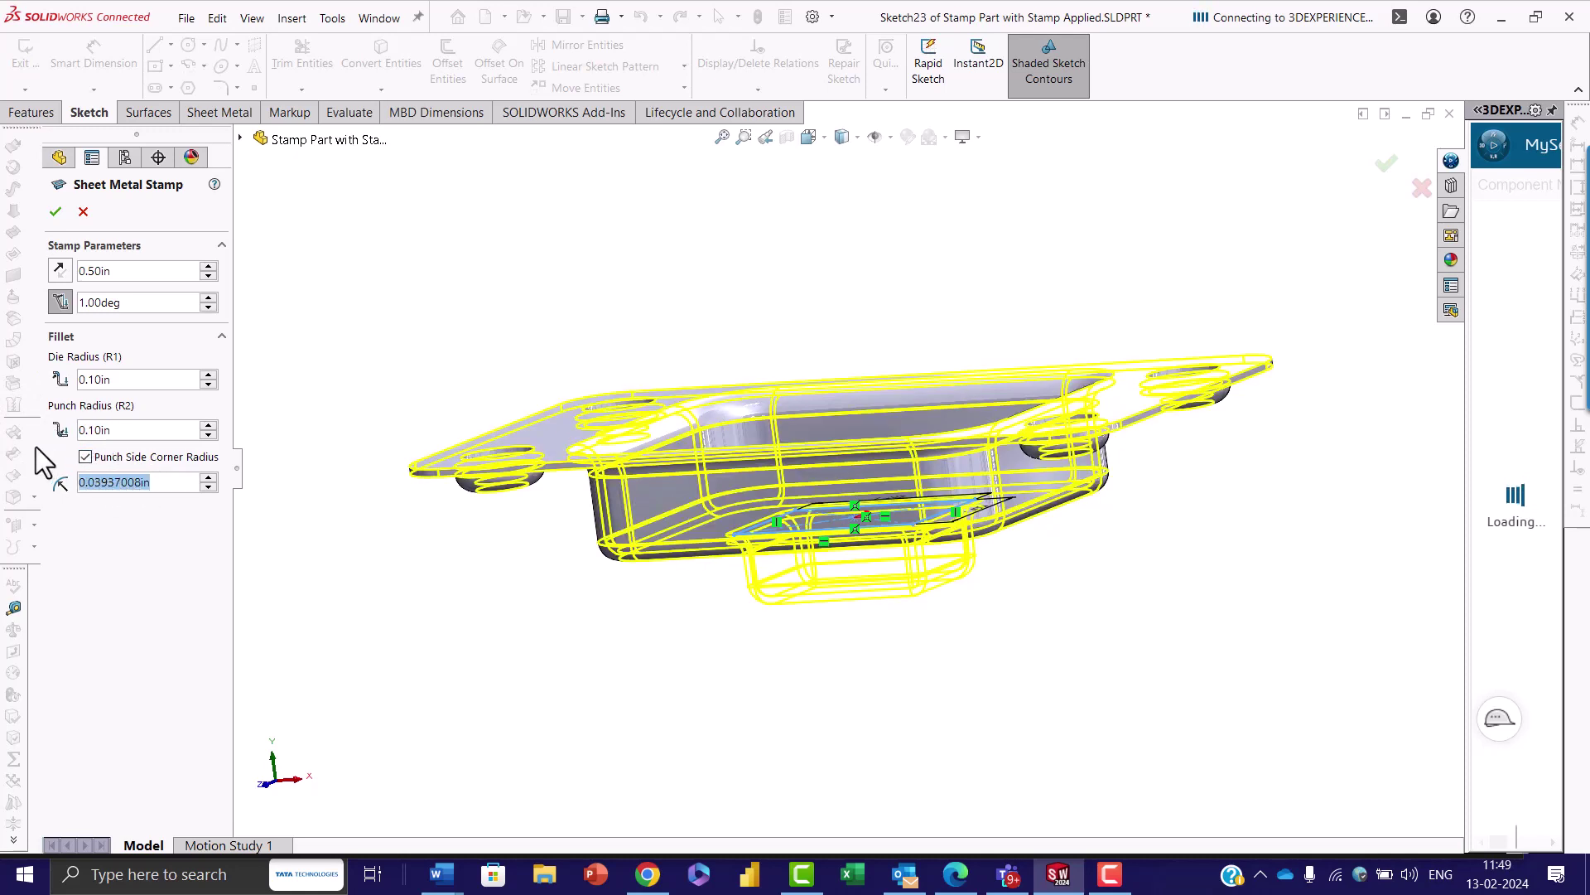
{"action": "type", "text": "0.1"}
{"action": "key", "text": "Return"}
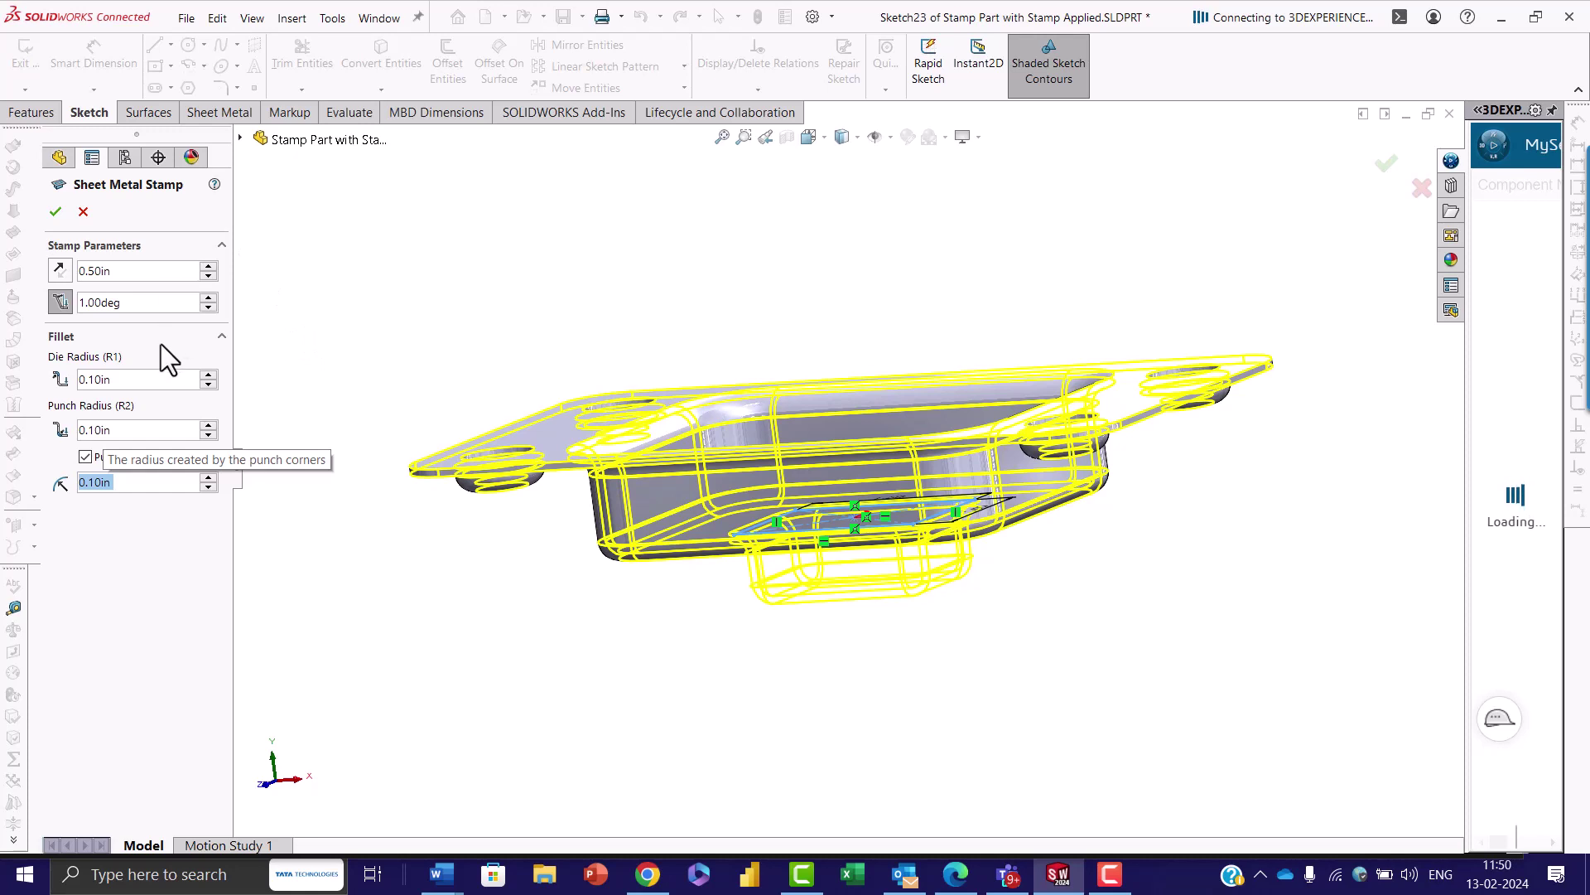
Create the stamp and orbit the part to view its underside.
{"action": "left_click", "coordinate": [52, 215]}
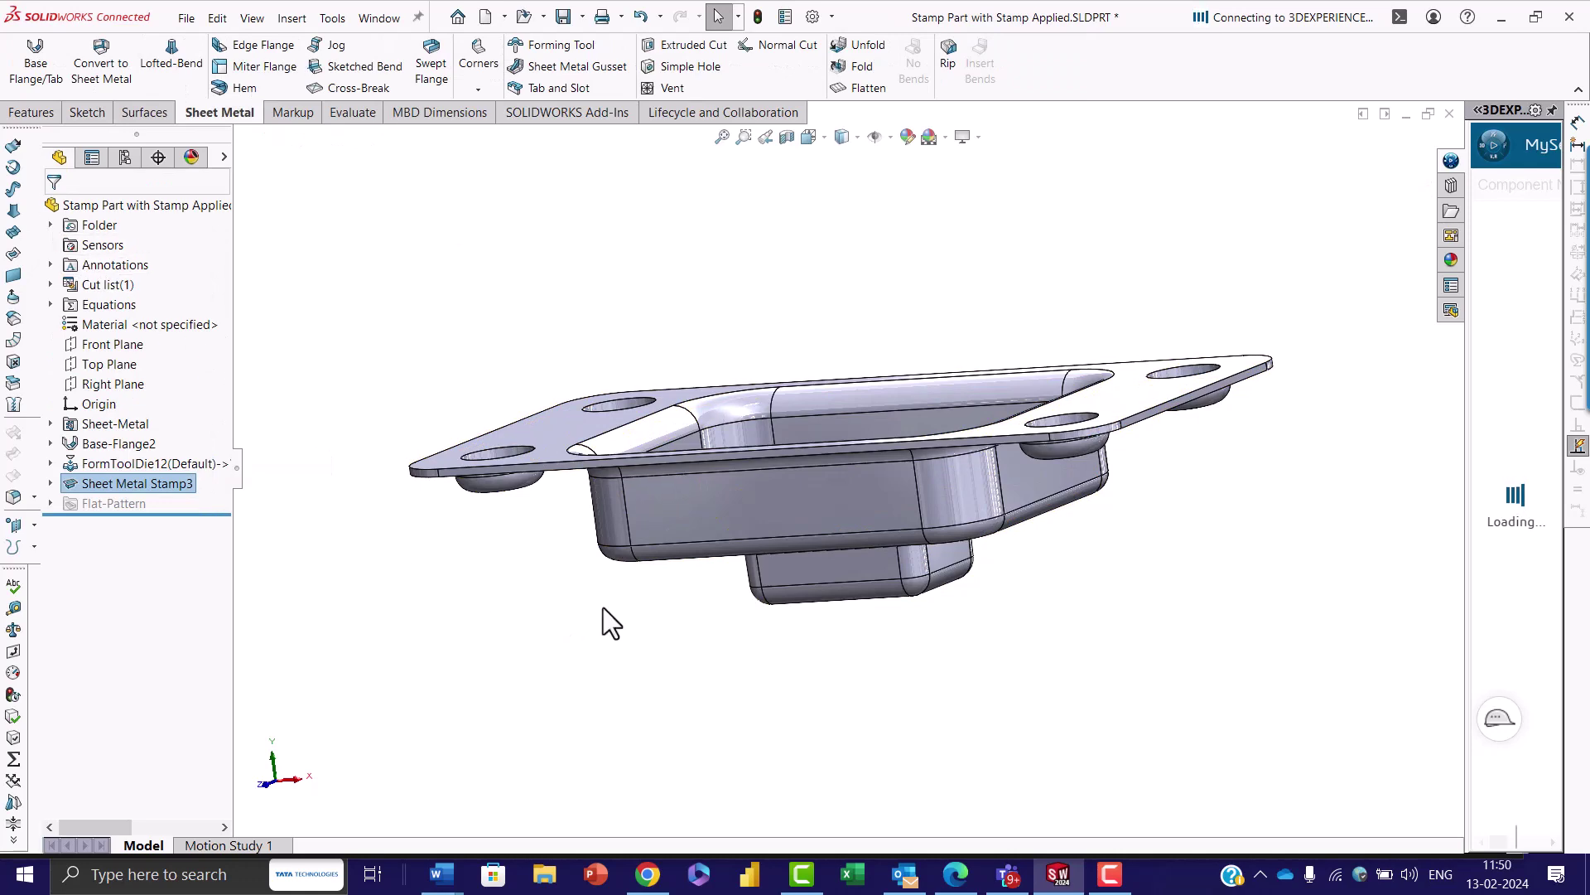
{"action": "middle_click_drag", "start_coordinate": [672, 626], "coordinate": [837, 525]}
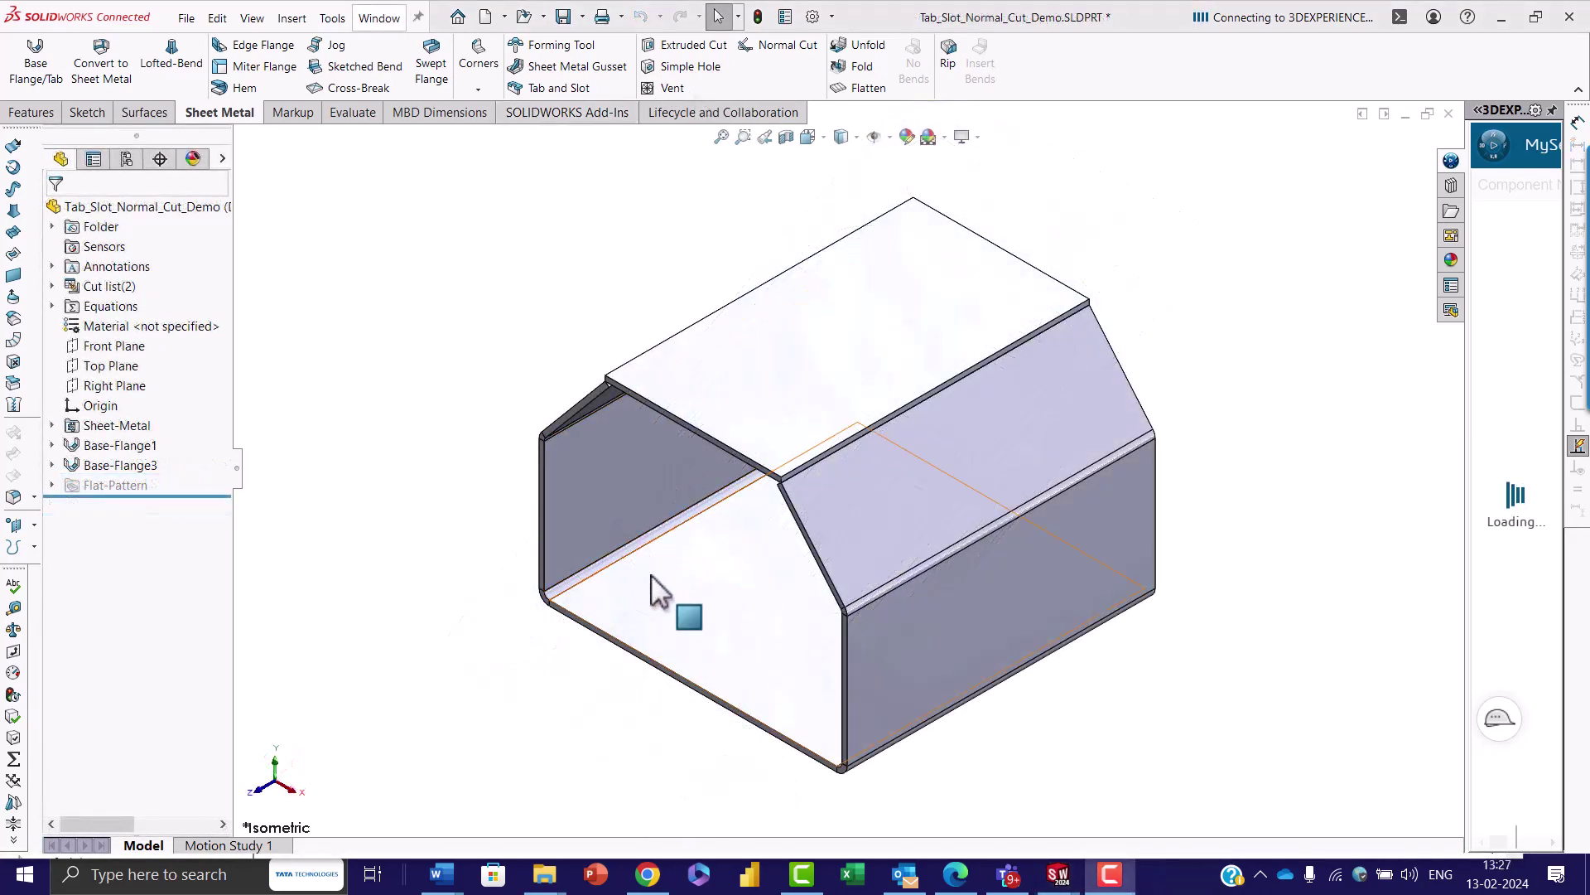
Start a Tab and Slot feature on the housing, picking the slanted panel's upper edge.
{"action": "middle_click_drag", "start_coordinate": [651, 574], "coordinate": [828, 592]}
{"action": "scroll", "coordinate": [956, 400], "scroll_direction": "down", "scroll_amount": 5}
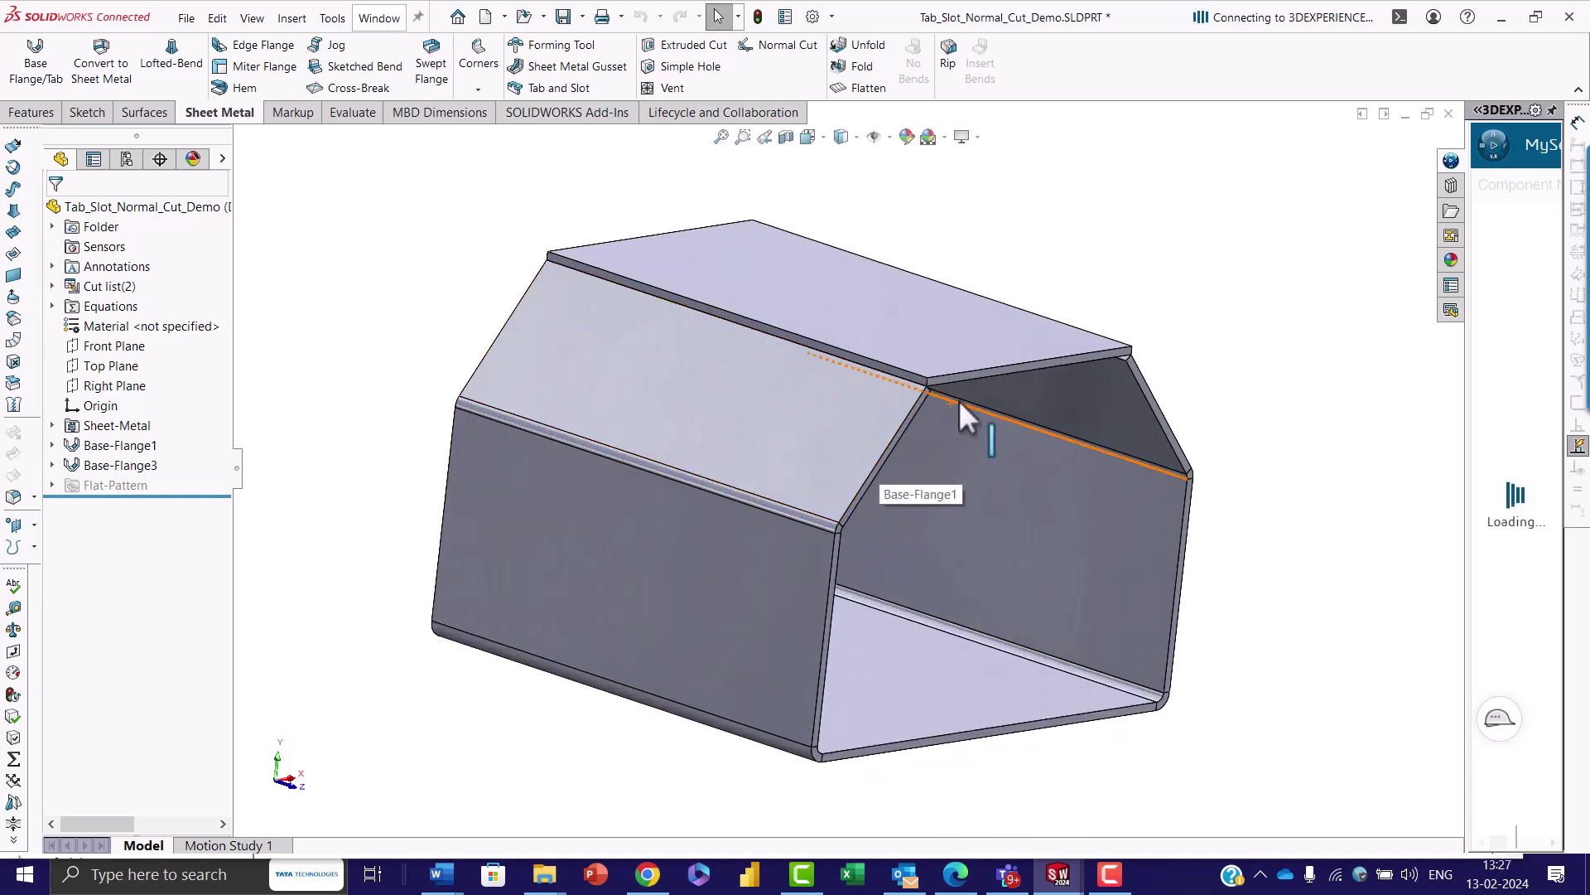
{"action": "left_click", "coordinate": [596, 85]}
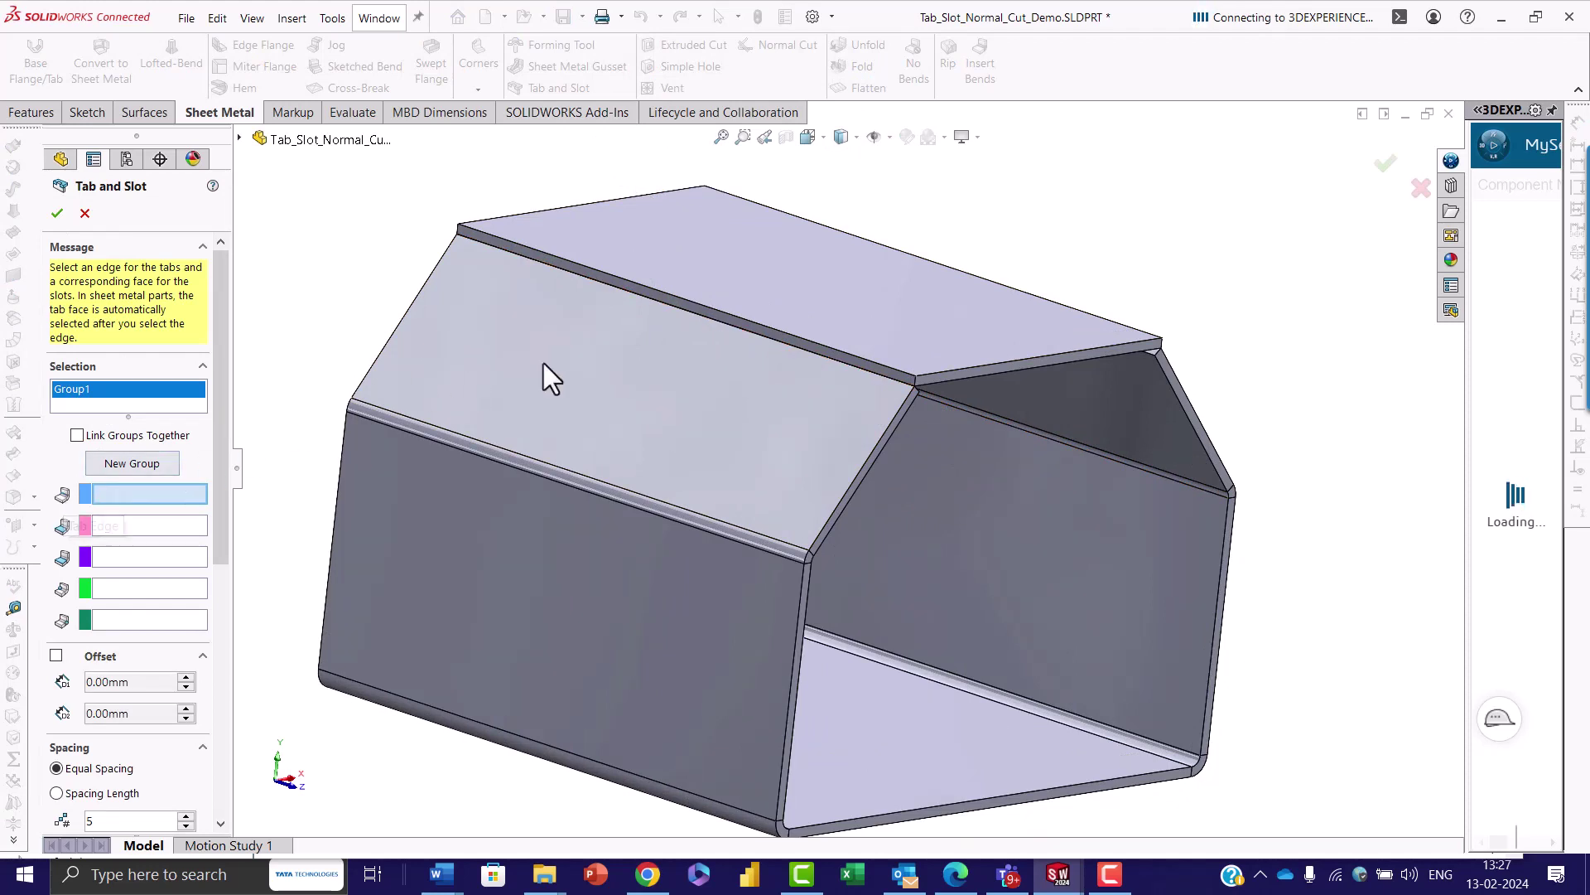
{"action": "left_click", "coordinate": [687, 310]}
Pick the top face for slots and try 10 and 20 mm tab offsets, then disable them.
{"action": "middle_click_drag", "start_coordinate": [688, 310], "coordinate": [610, 310]}
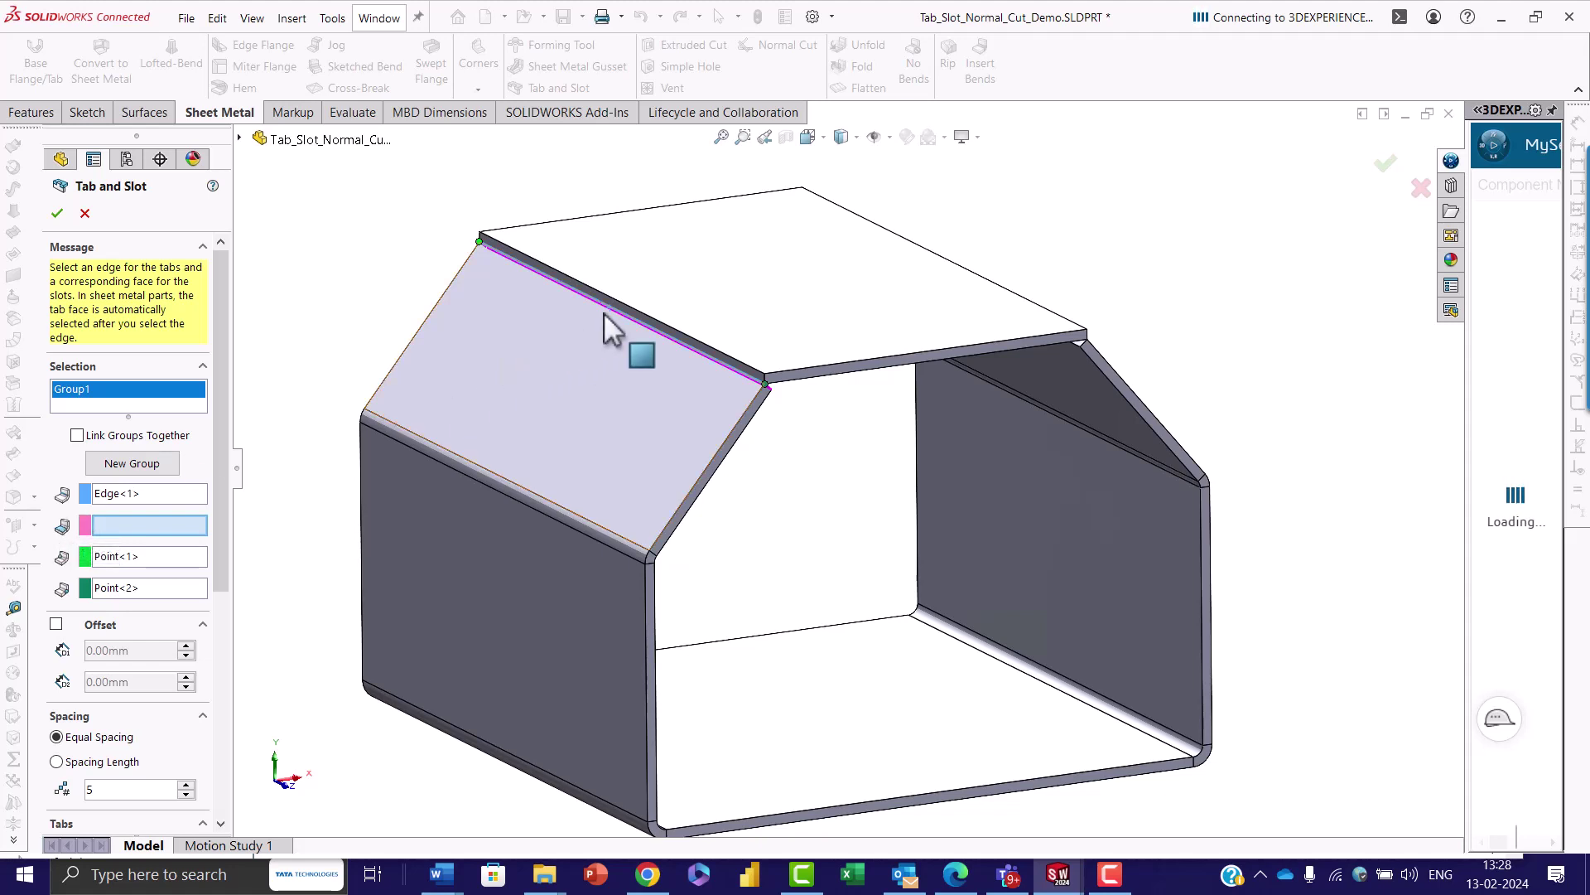
{"action": "left_click", "coordinate": [728, 280]}
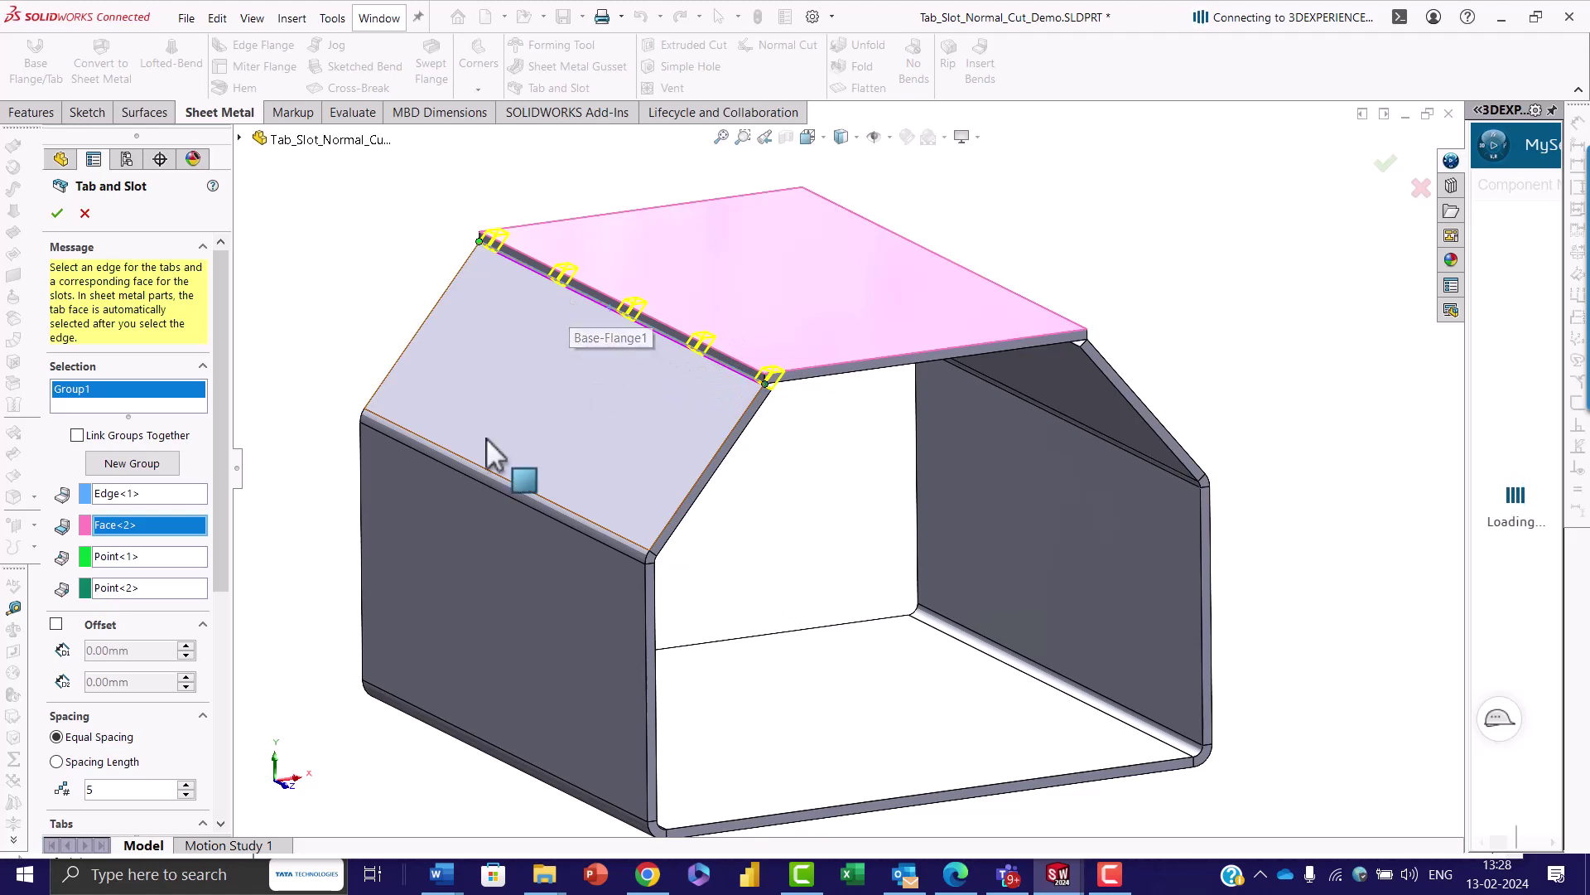
{"action": "scroll", "coordinate": [215, 564], "scroll_direction": "down", "scroll_amount": 4}
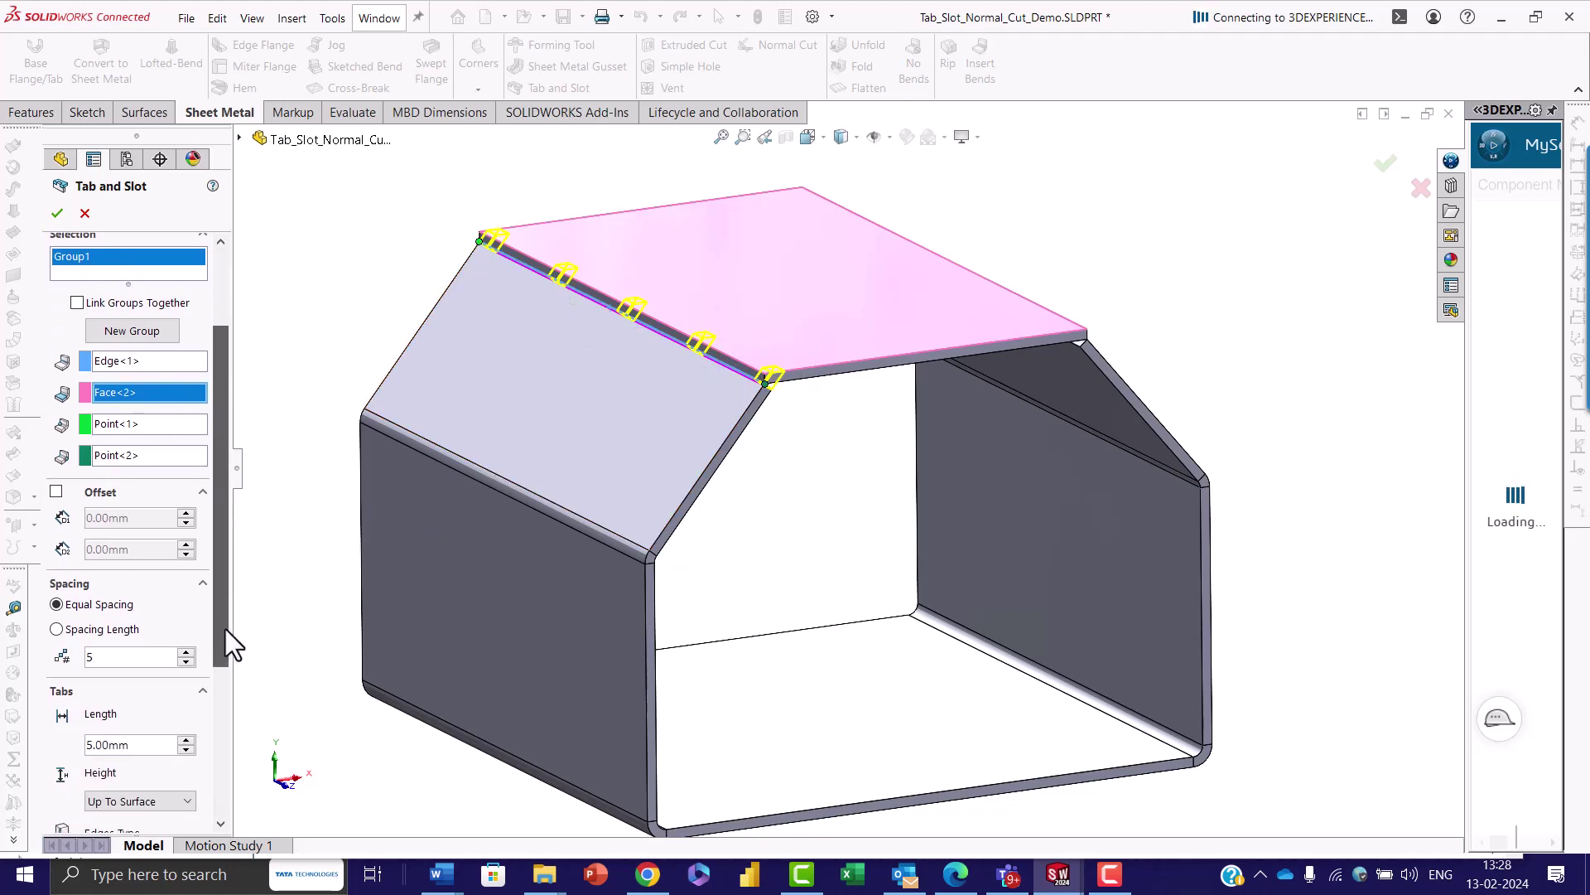
{"action": "left_click", "coordinate": [56, 492]}
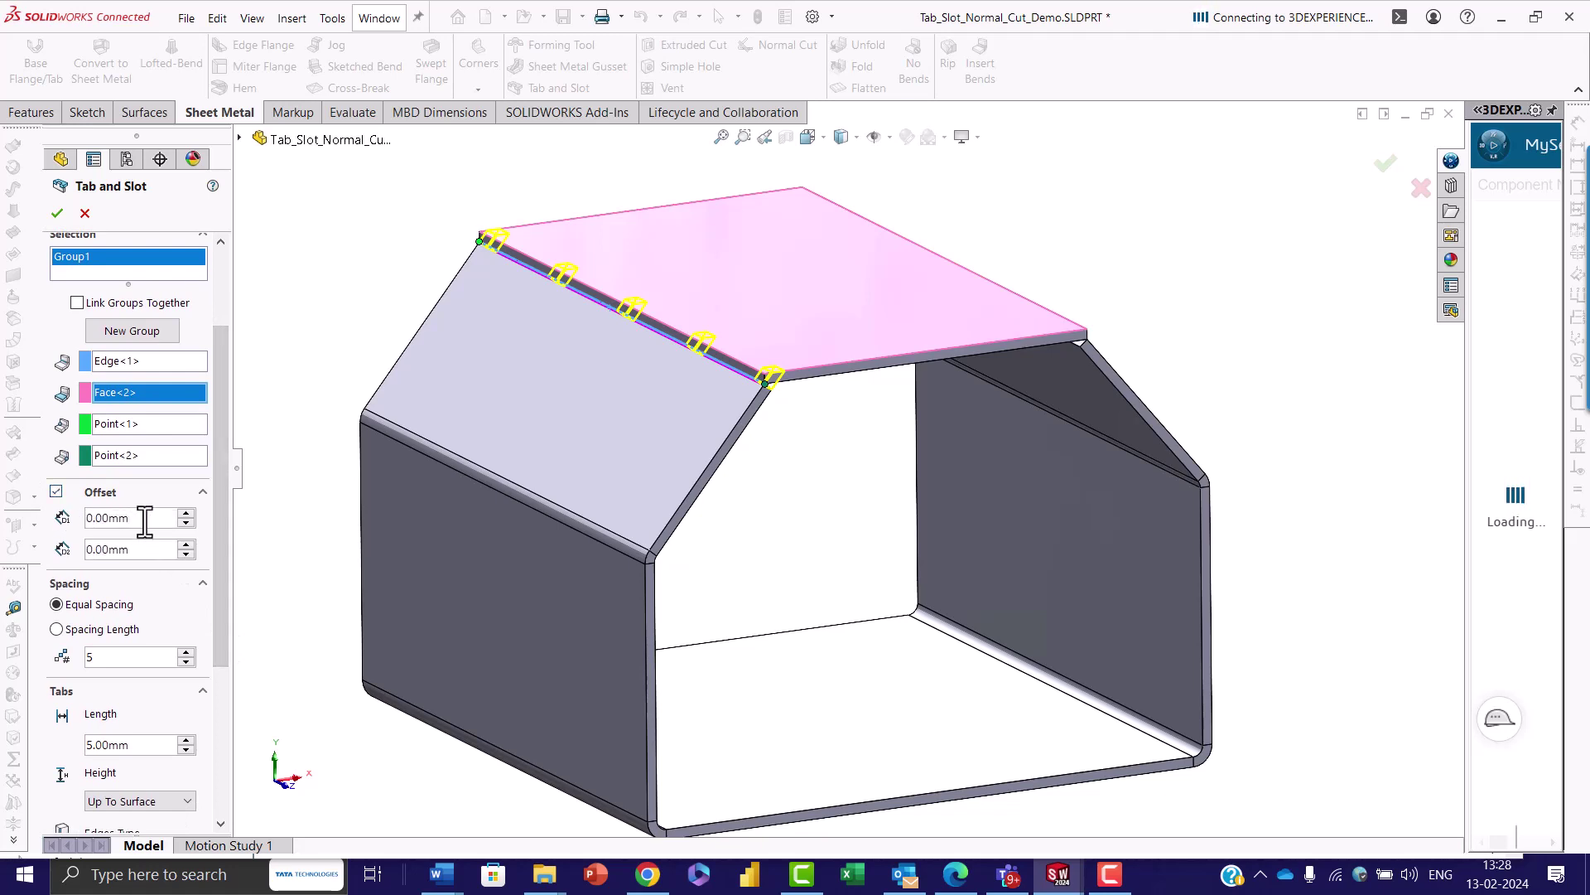
{"action": "left_click", "coordinate": [187, 513]}
{"action": "left_click", "coordinate": [187, 512]}
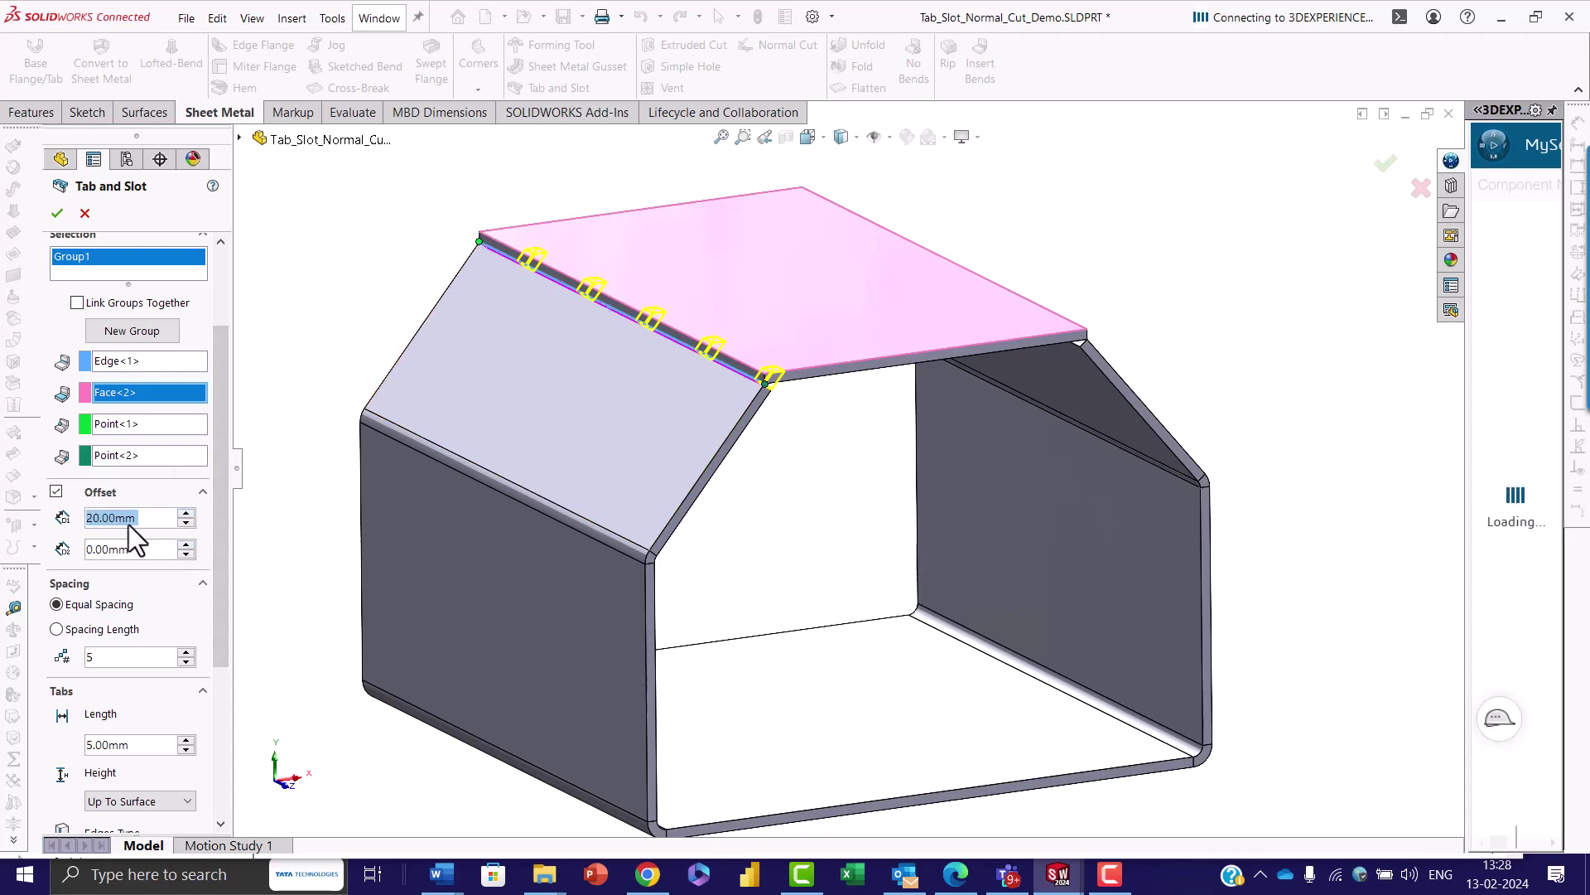
{"action": "left_click", "coordinate": [56, 491]}
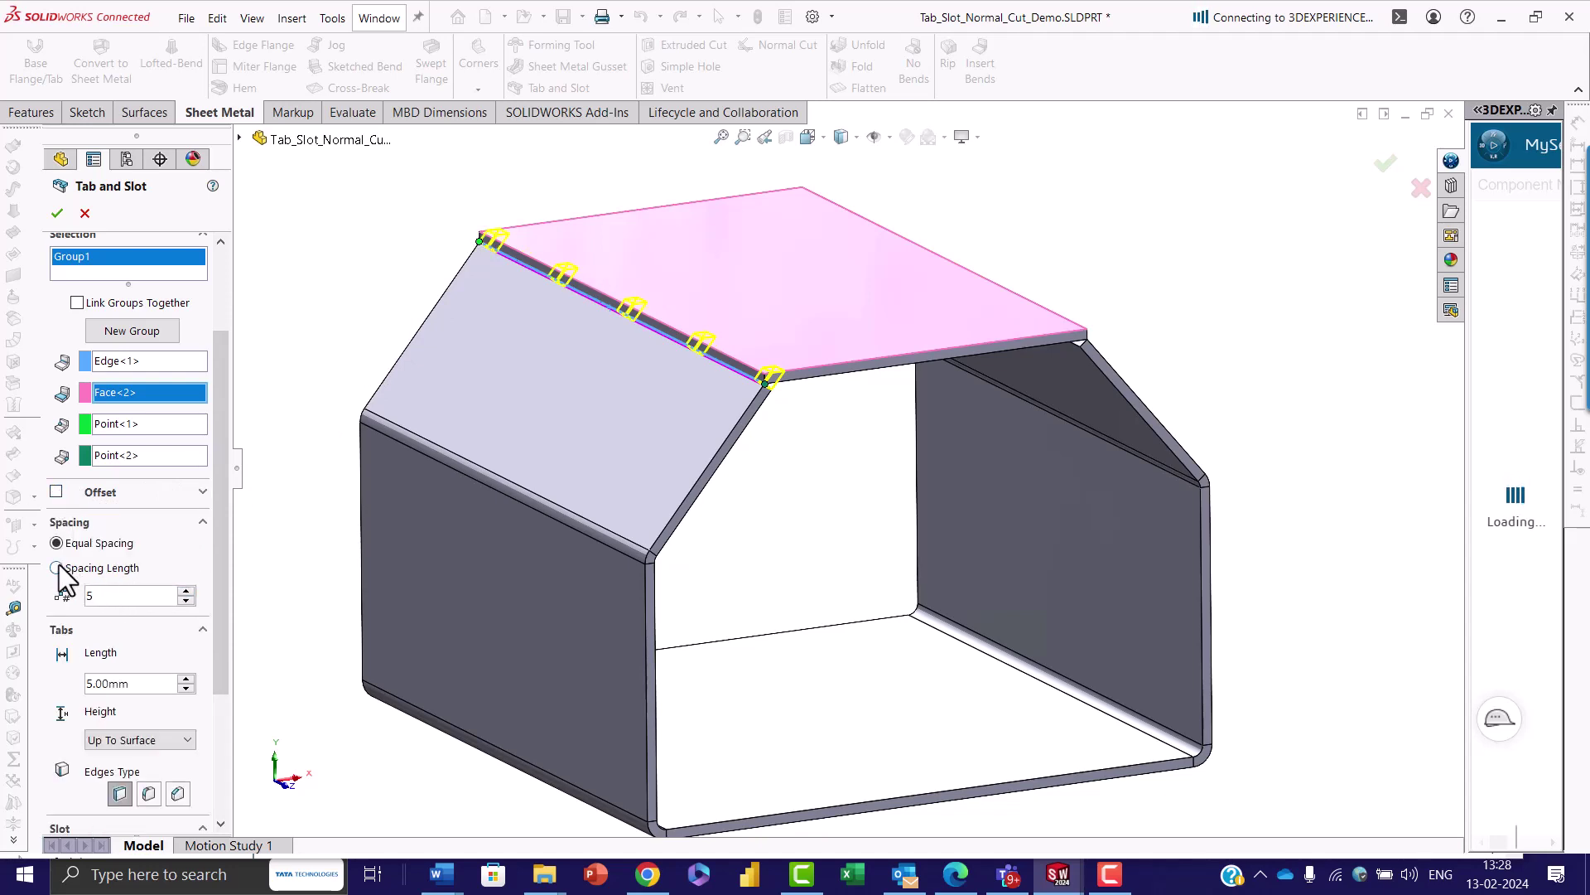
Keep five equally spaced tabs and lengthen the tabs to 15 mm.
{"action": "left_click", "coordinate": [186, 591]}
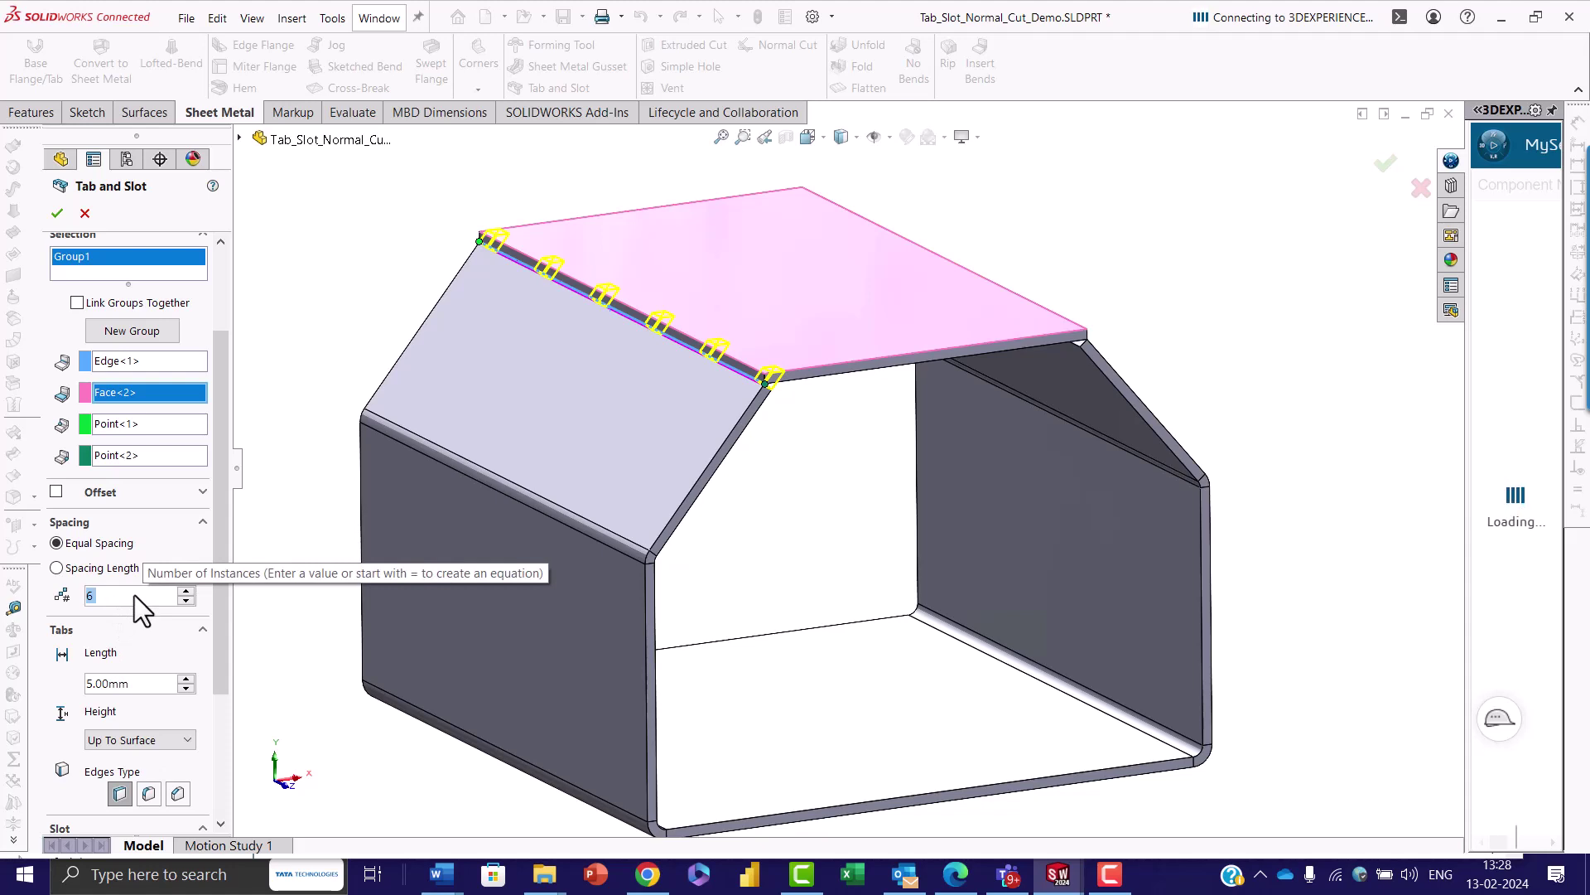
{"action": "left_click", "coordinate": [57, 569]}
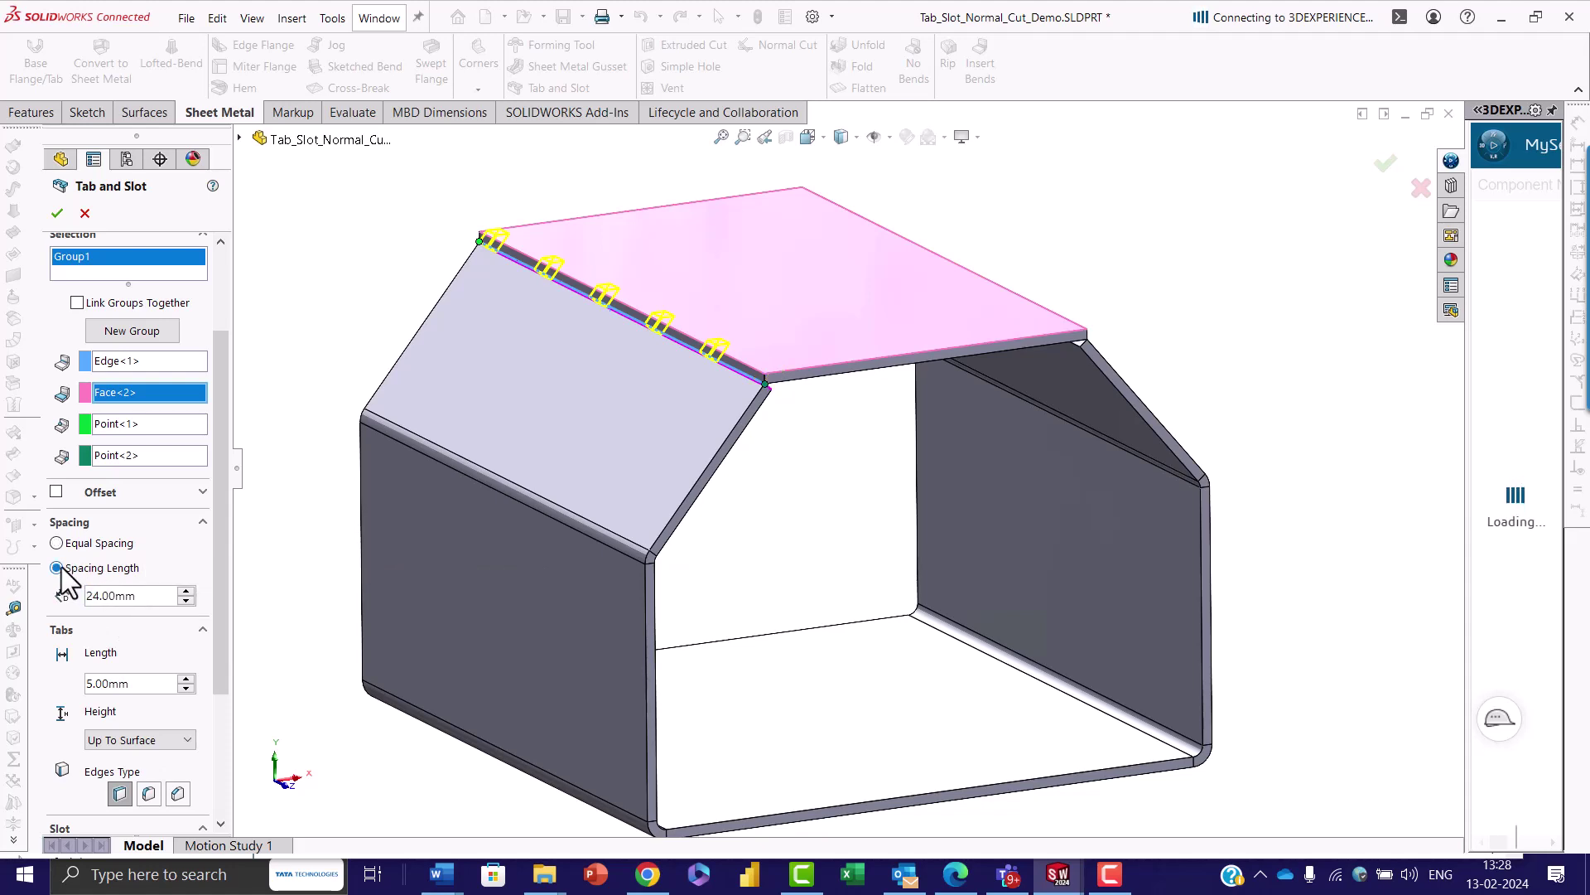
{"action": "left_click", "coordinate": [57, 545]}
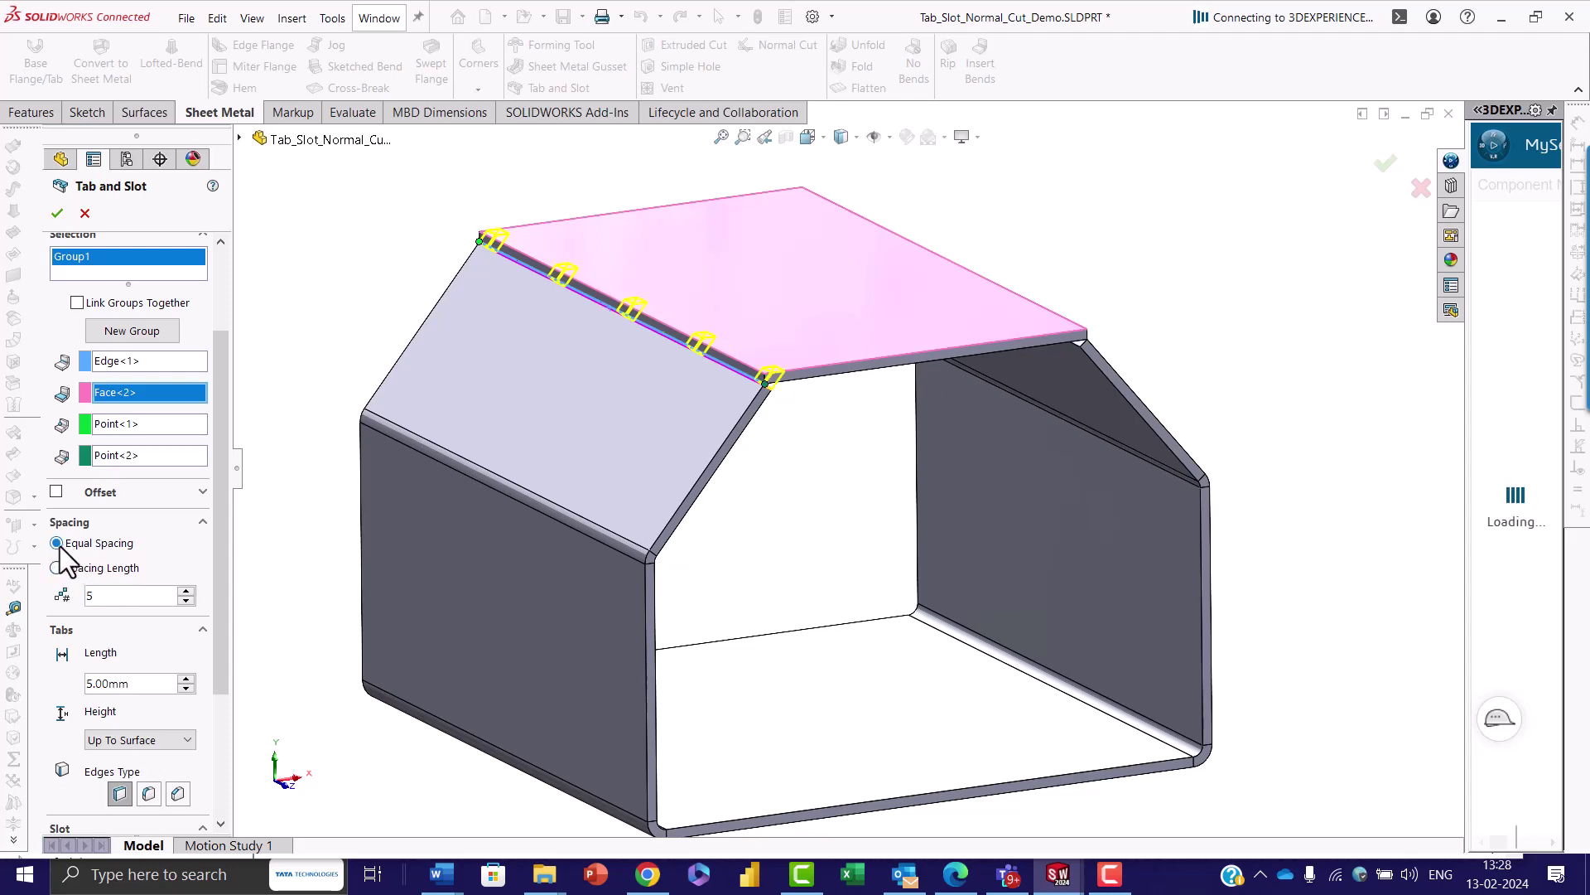
{"action": "scroll", "coordinate": [170, 642], "scroll_direction": "down", "scroll_amount": 5}
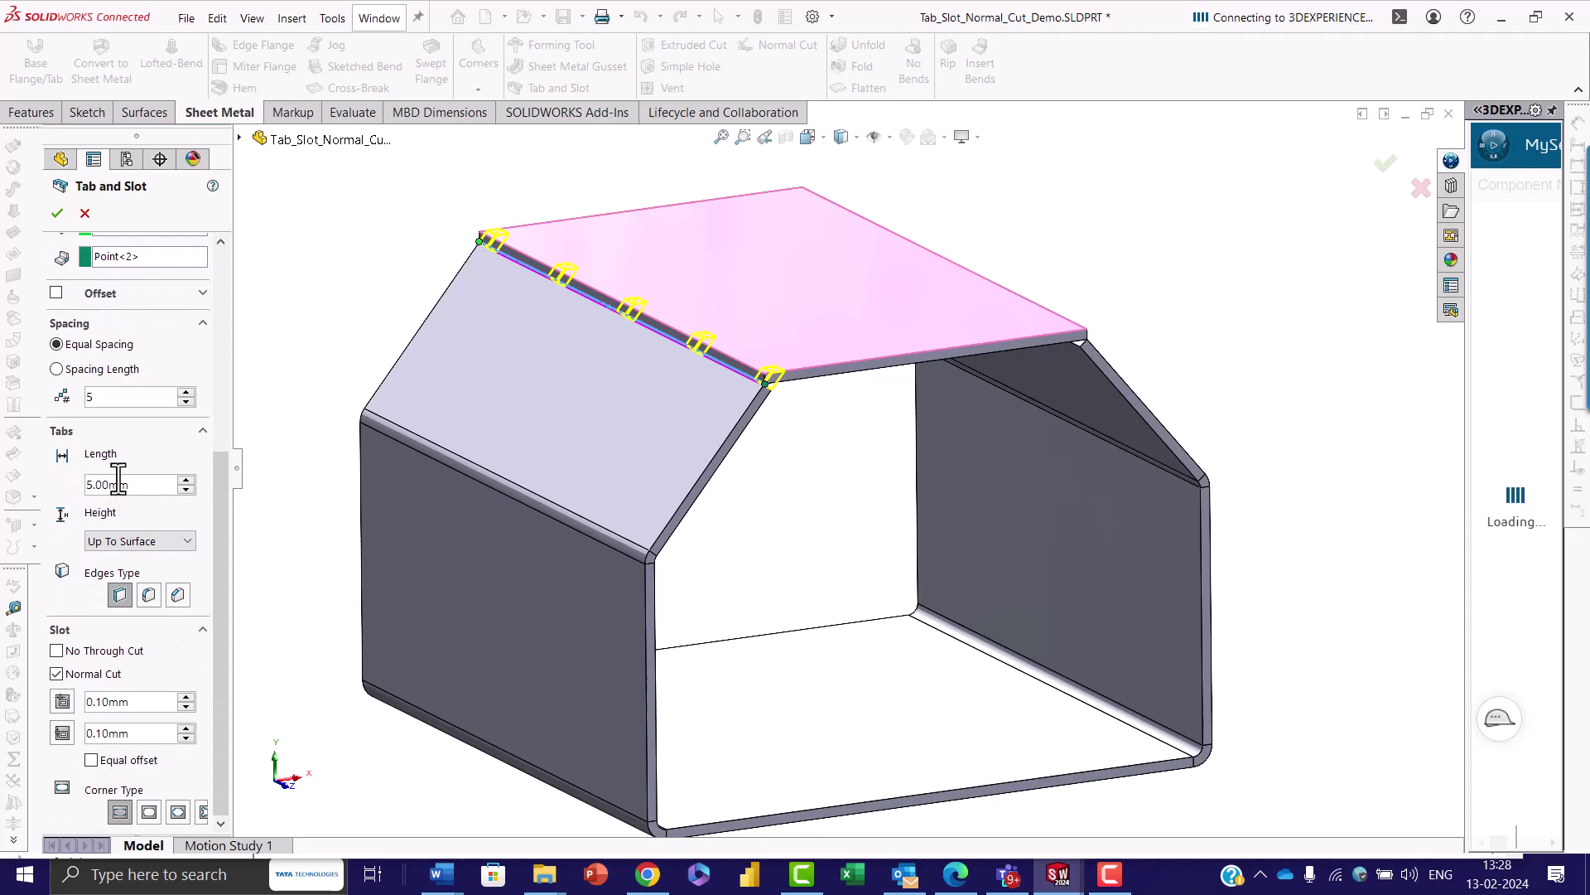
{"action": "left_click", "coordinate": [185, 481]}
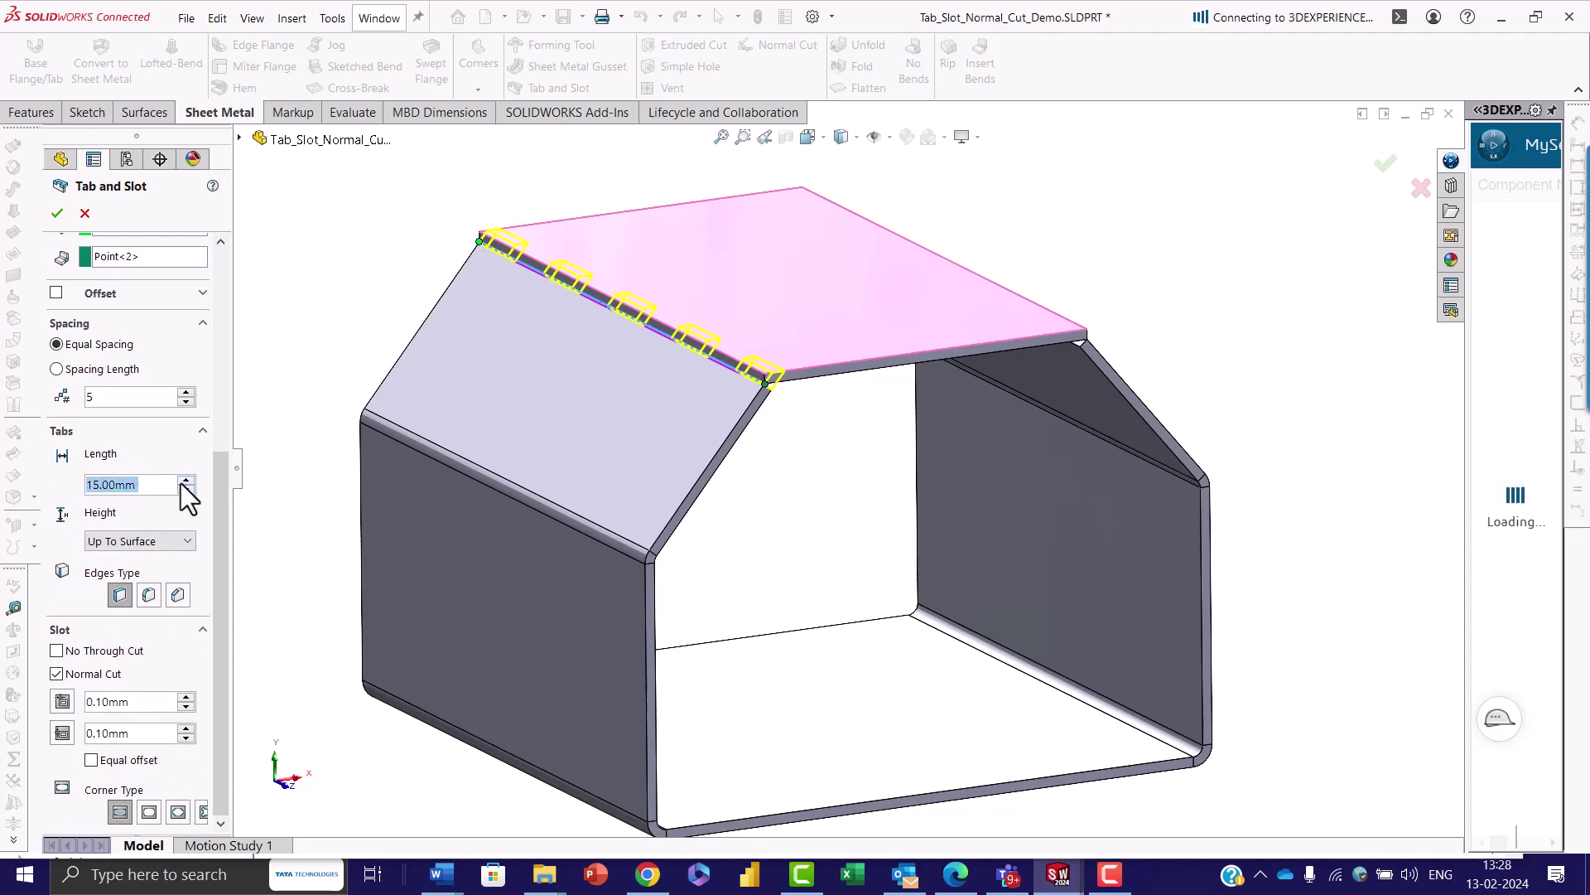
Set tab length back to 5 mm with a Blind 5 mm tab height.
{"action": "left_click", "coordinate": [186, 490]}
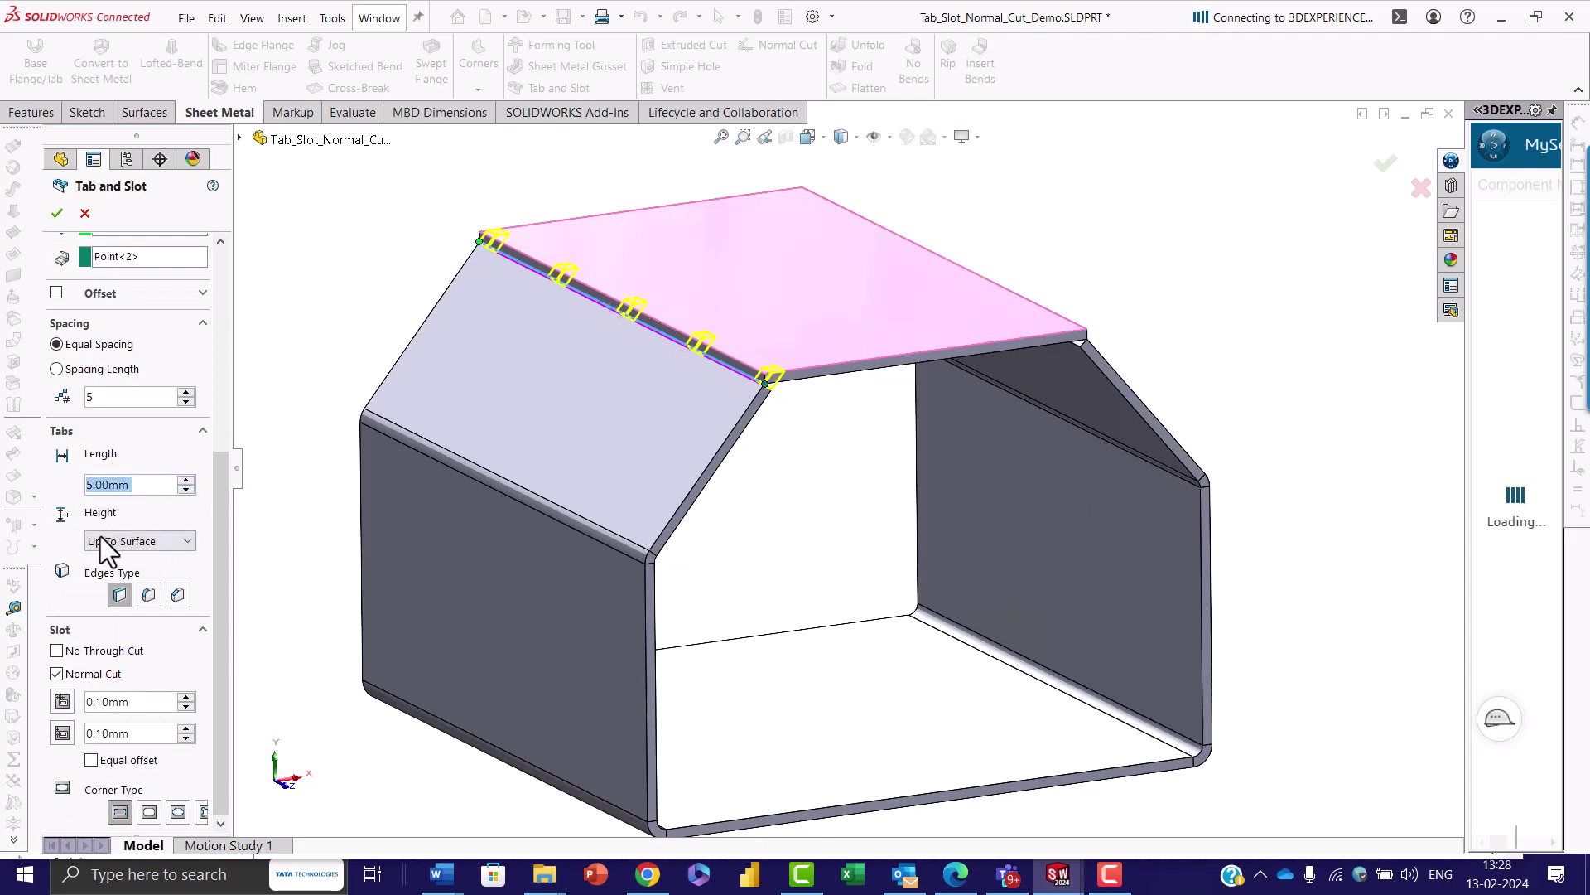
{"action": "left_click", "coordinate": [147, 540]}
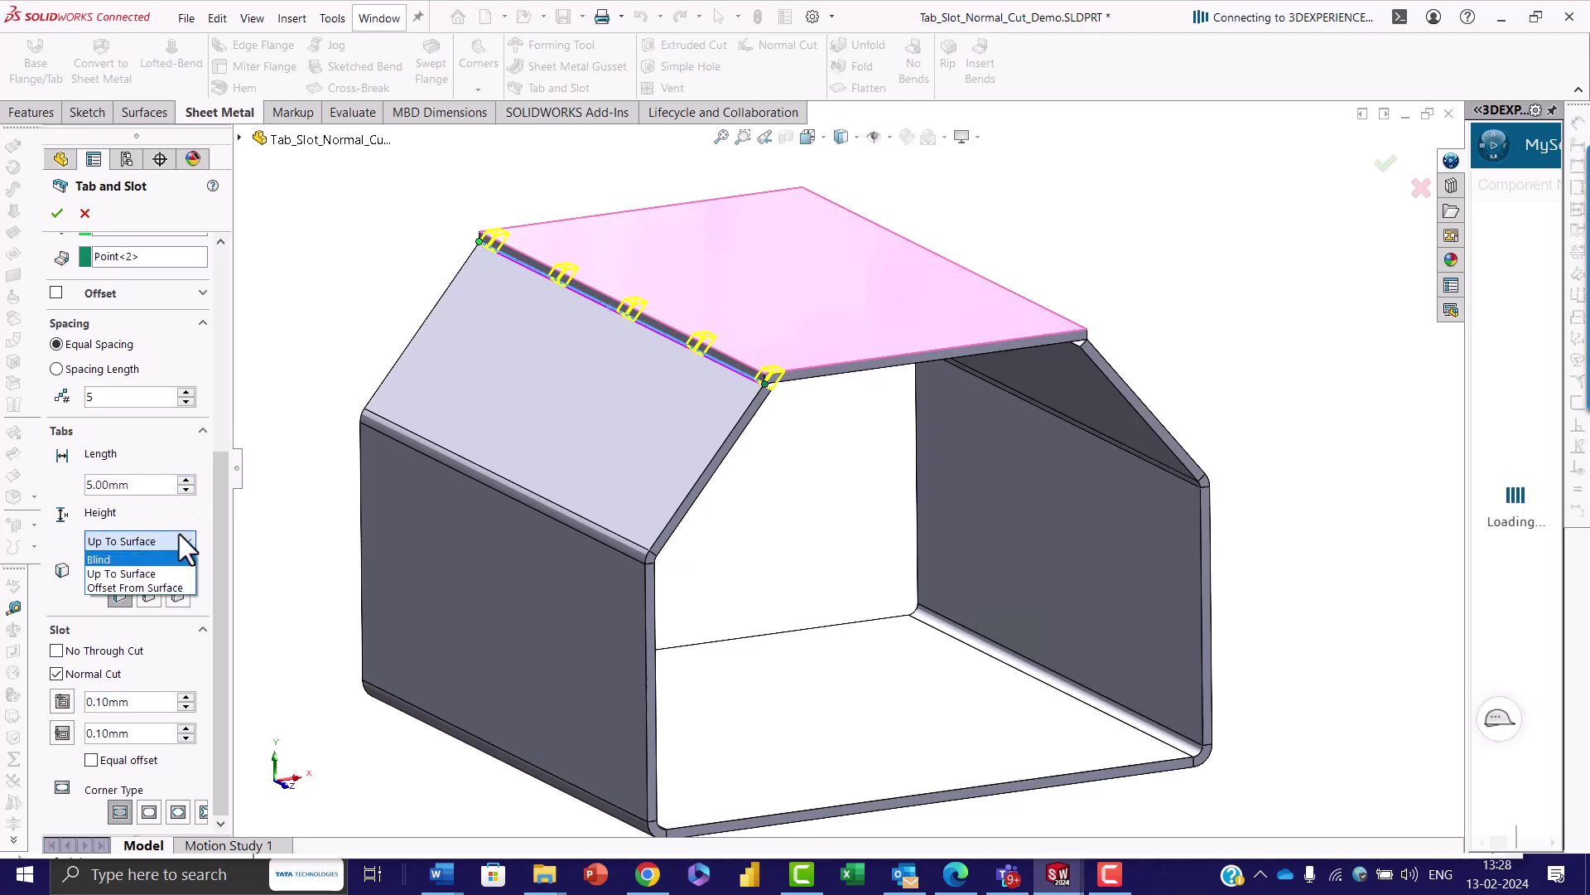
{"action": "left_click", "coordinate": [184, 543]}
{"action": "left_click", "coordinate": [176, 544]}
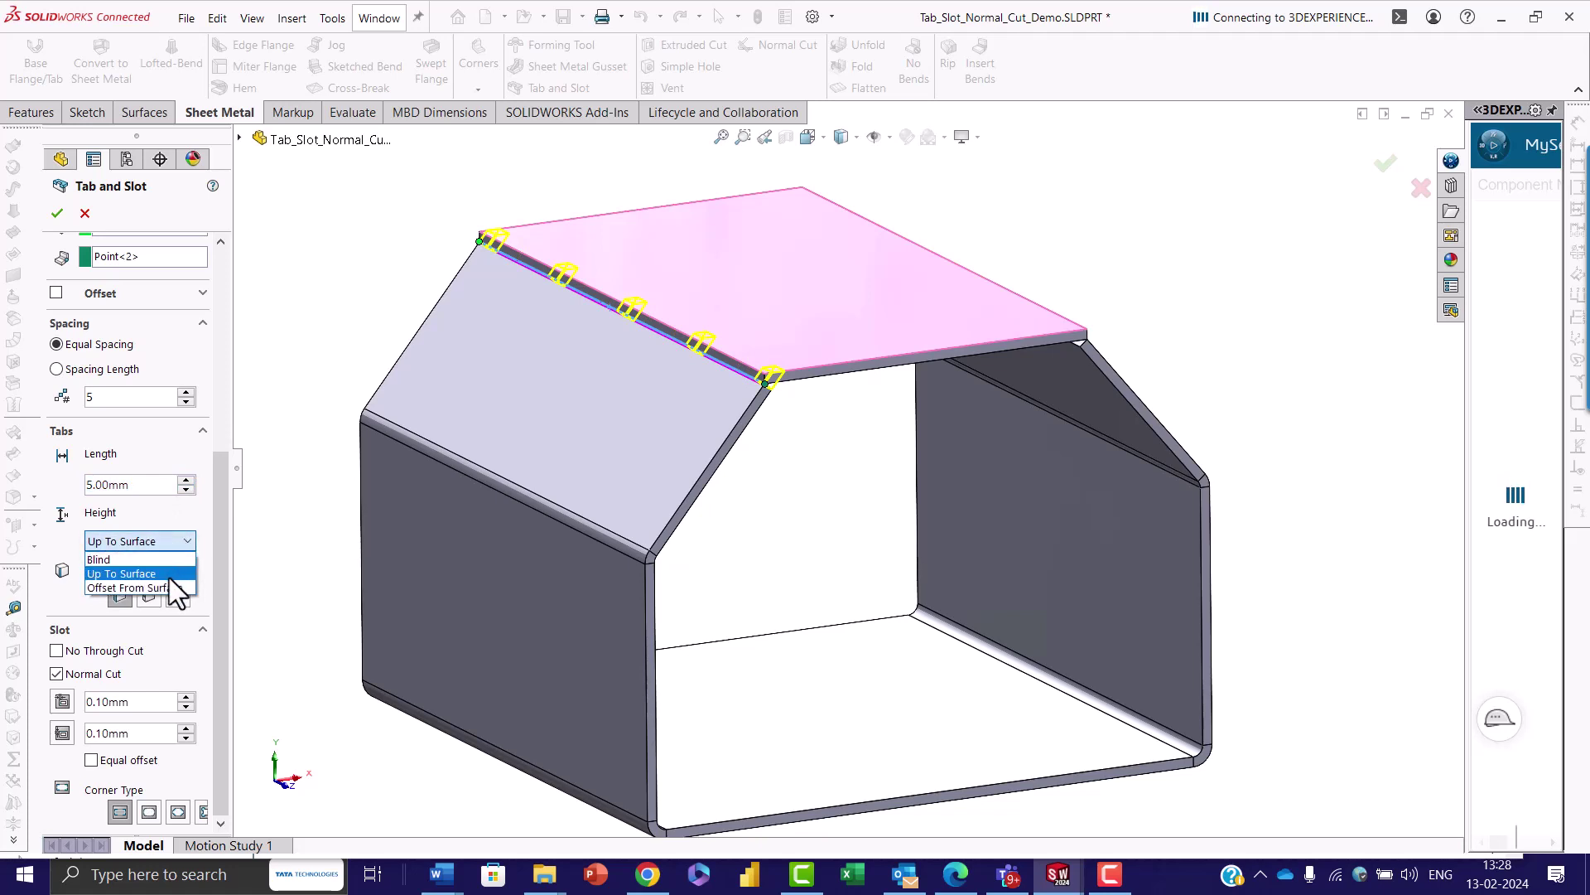
{"action": "left_click", "coordinate": [169, 557]}
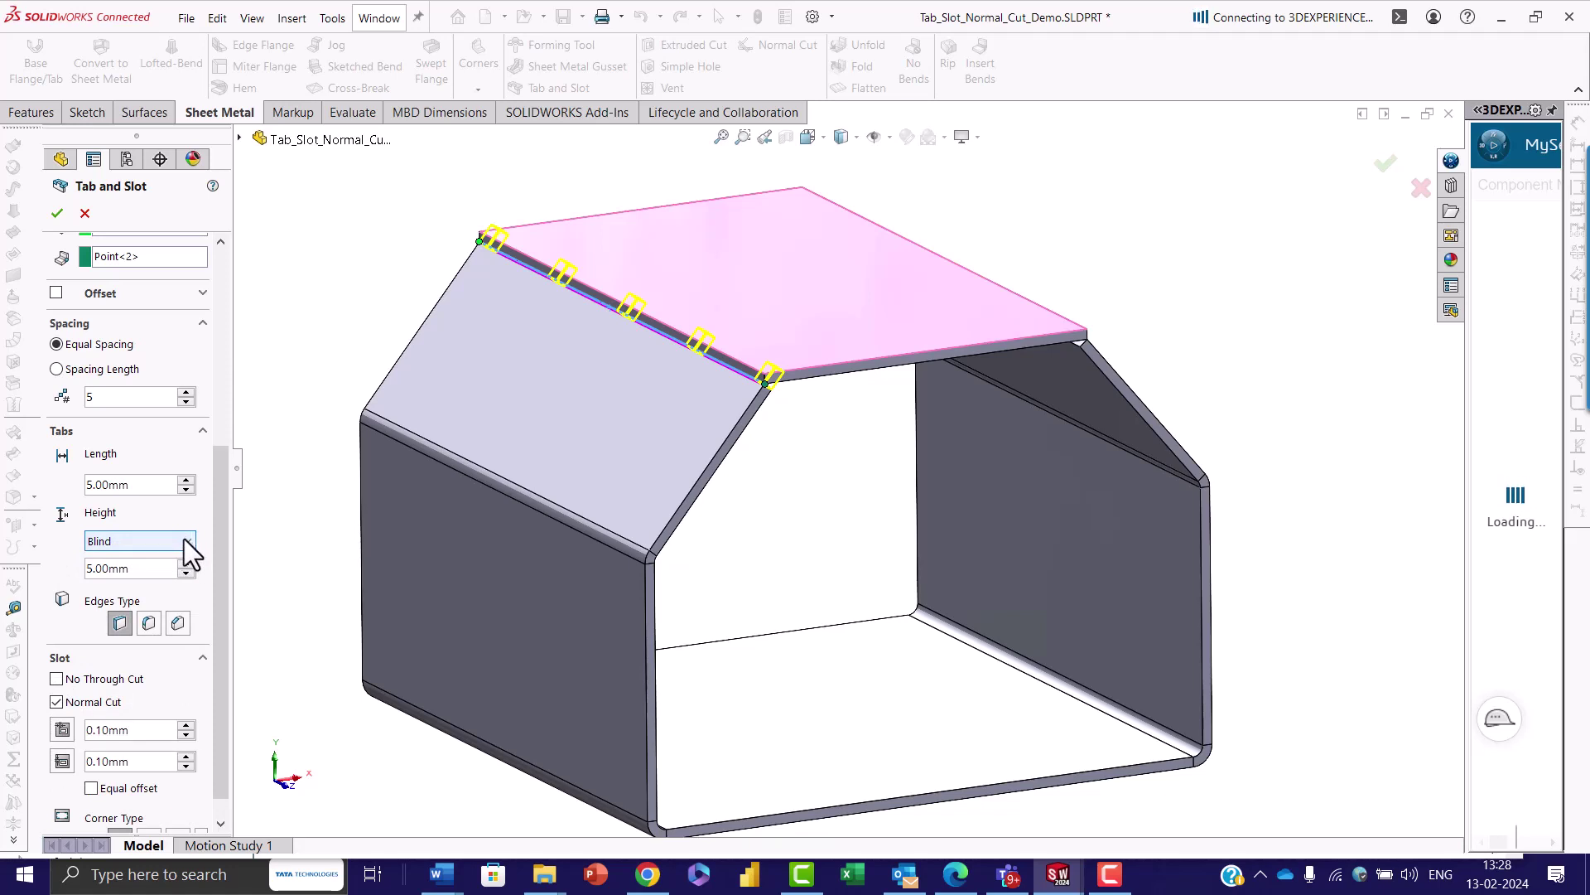
Keep straight tab edges, turn off Normal Cut, and create the tab and slot.
{"action": "scroll", "coordinate": [182, 609], "scroll_direction": "down", "scroll_amount": 1}
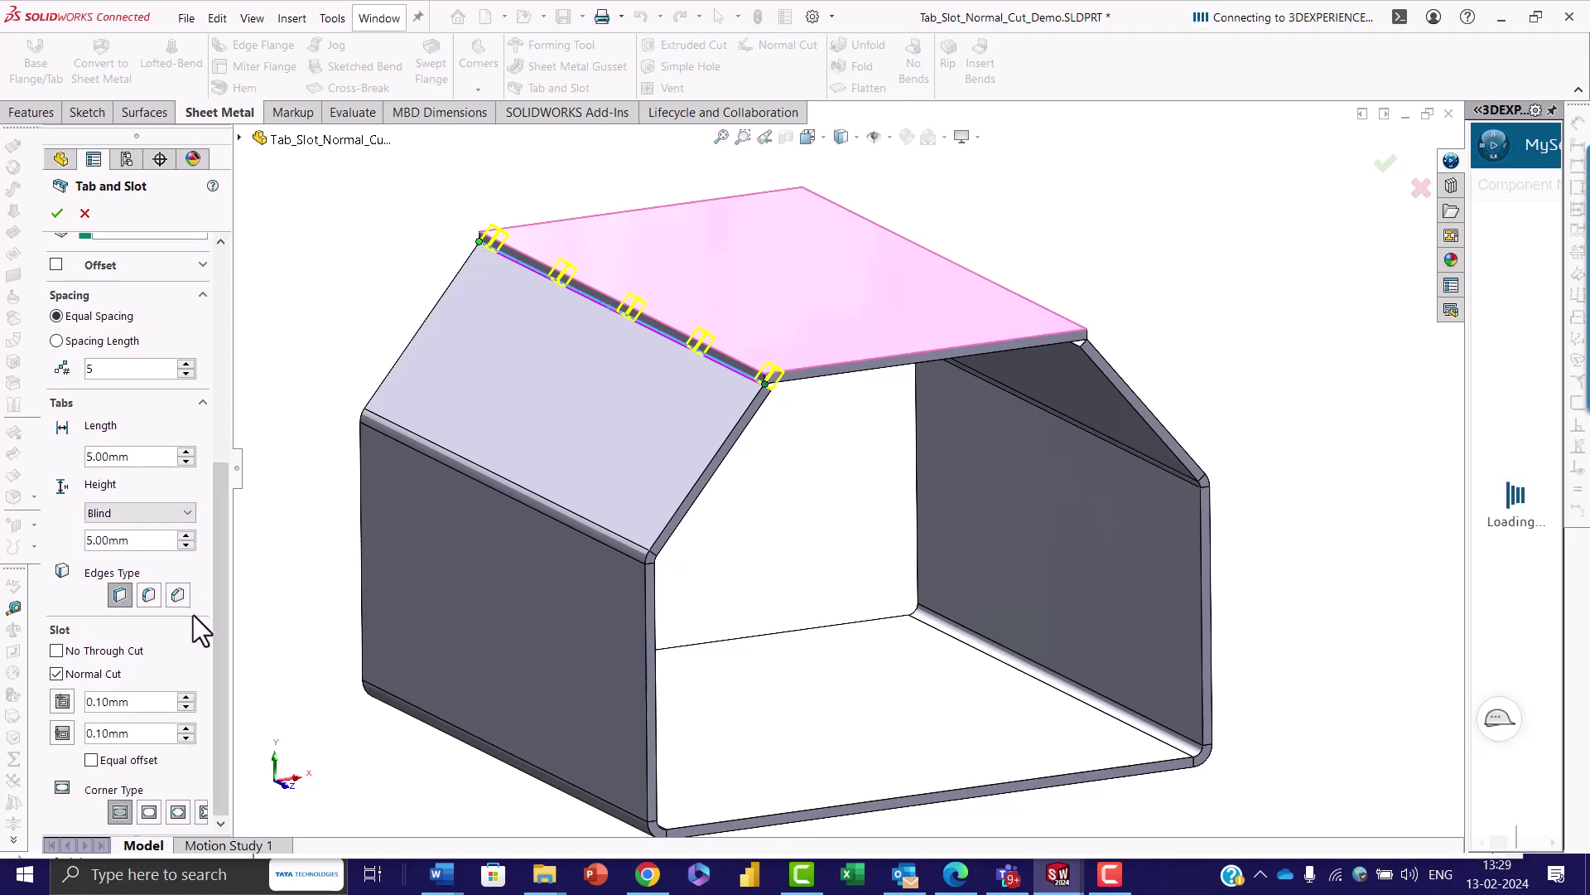
{"action": "left_click", "coordinate": [151, 594]}
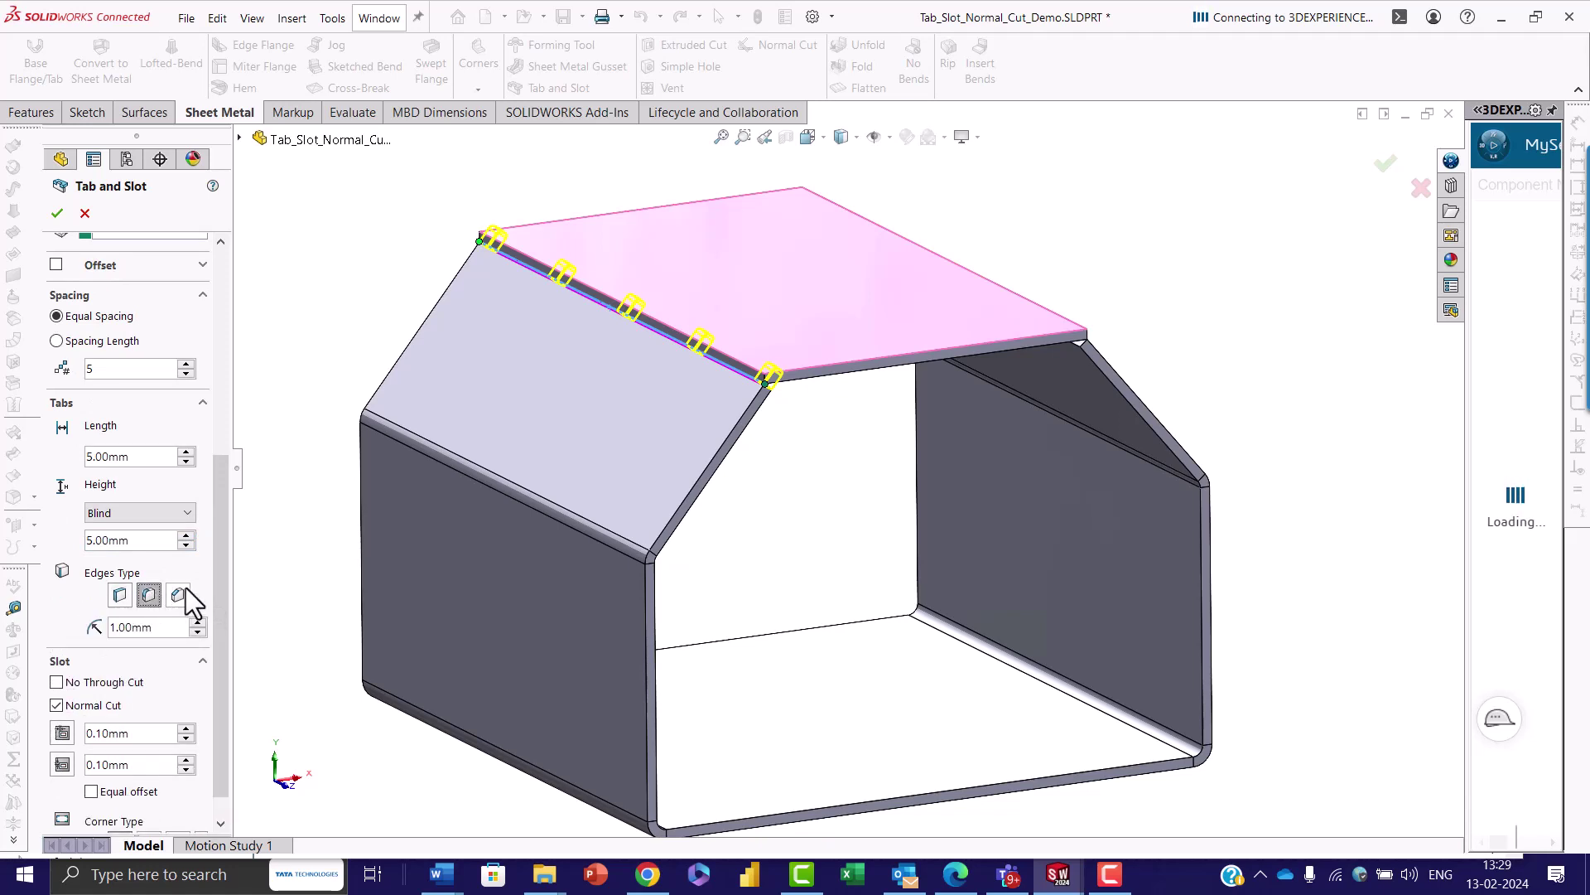
{"action": "left_click", "coordinate": [181, 591]}
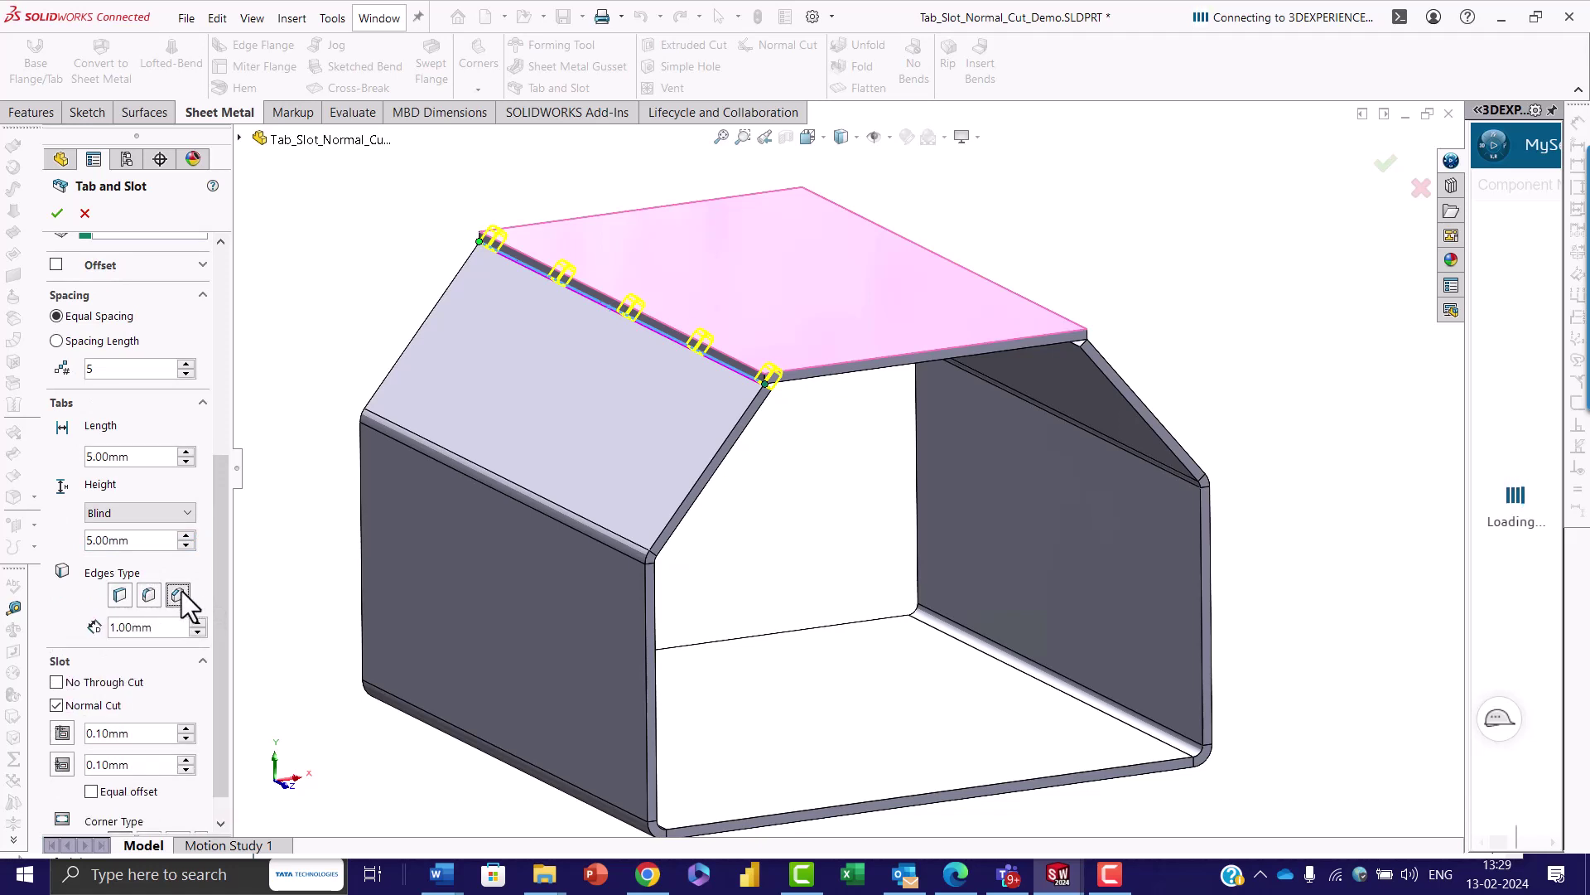
{"action": "left_click", "coordinate": [119, 594]}
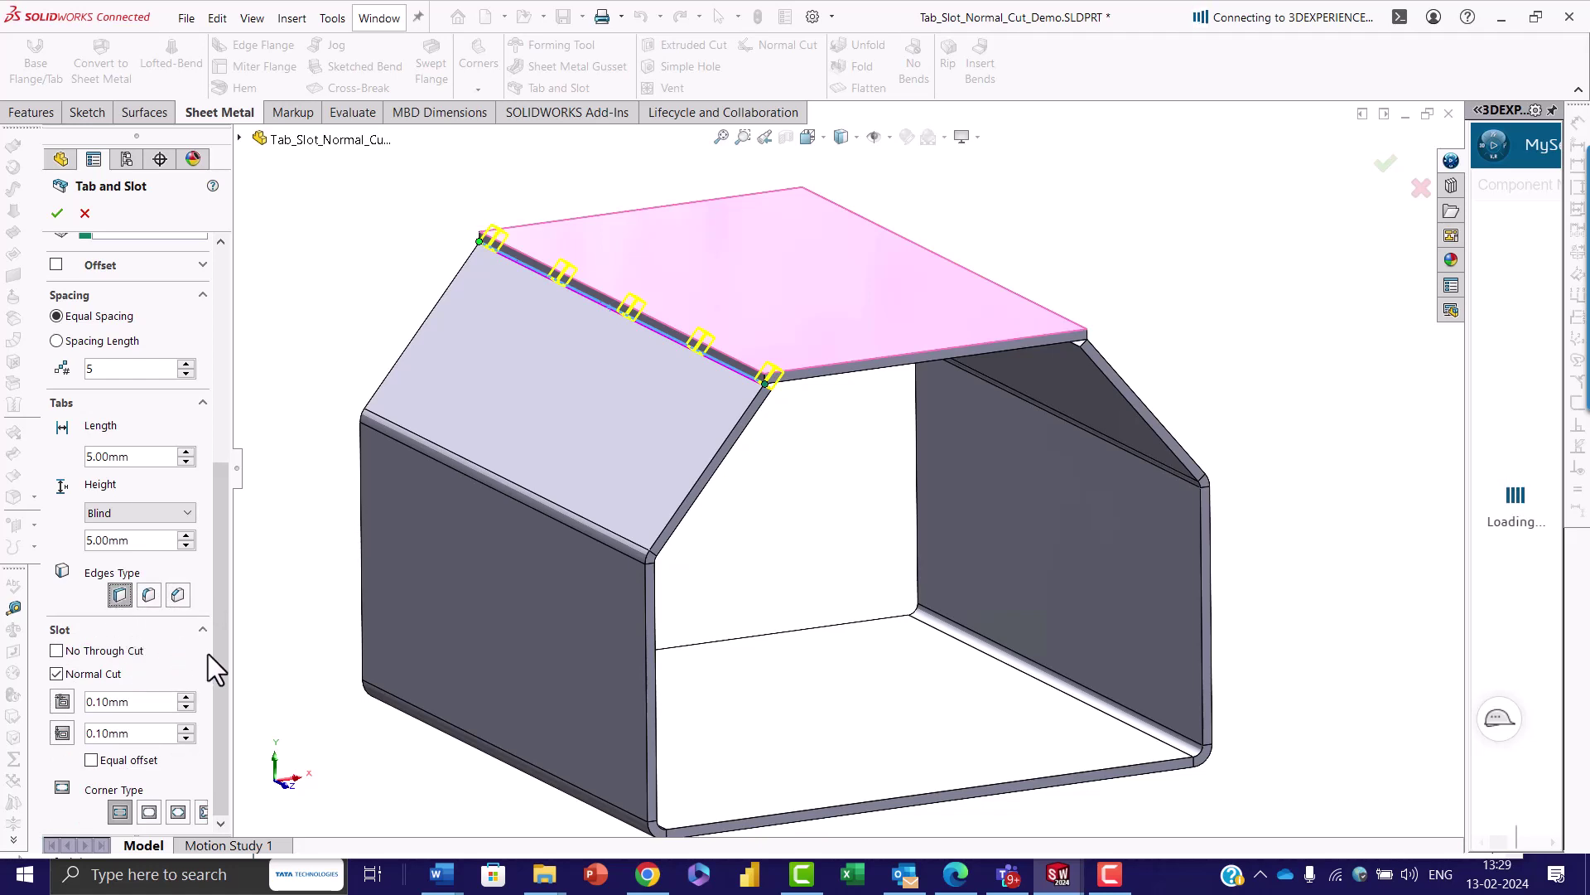
{"action": "left_click", "coordinate": [56, 674]}
{"action": "left_click", "coordinate": [56, 219]}
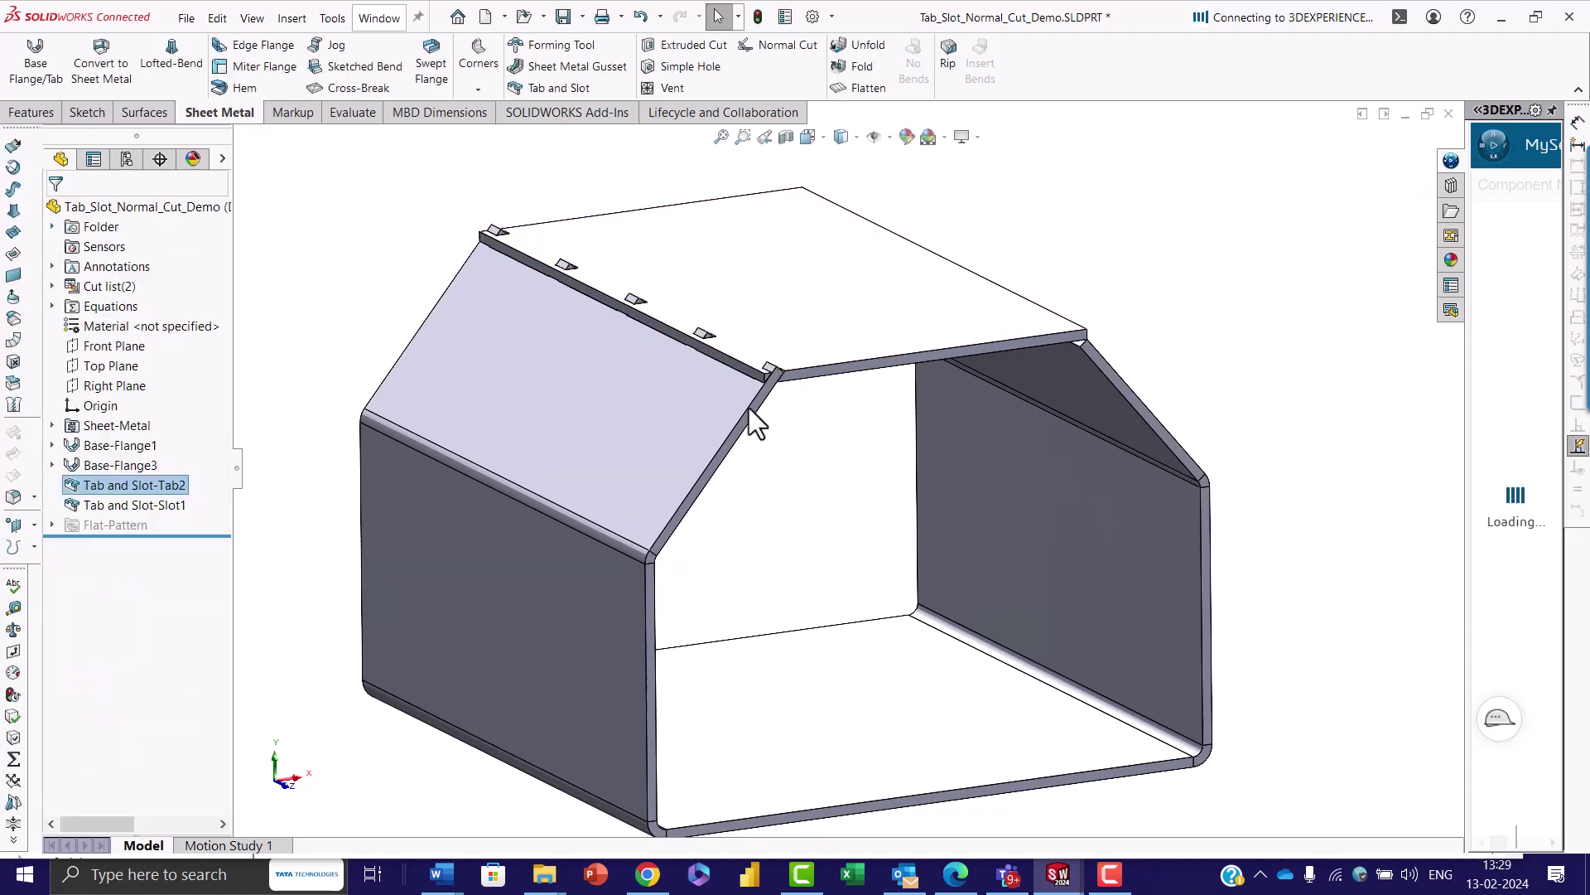
Edit Tab and Slot-Tab2 to use Normal Cut slots, rebuild, and zoom to fit.
{"action": "scroll", "coordinate": [771, 389], "scroll_direction": "down", "scroll_amount": 5}
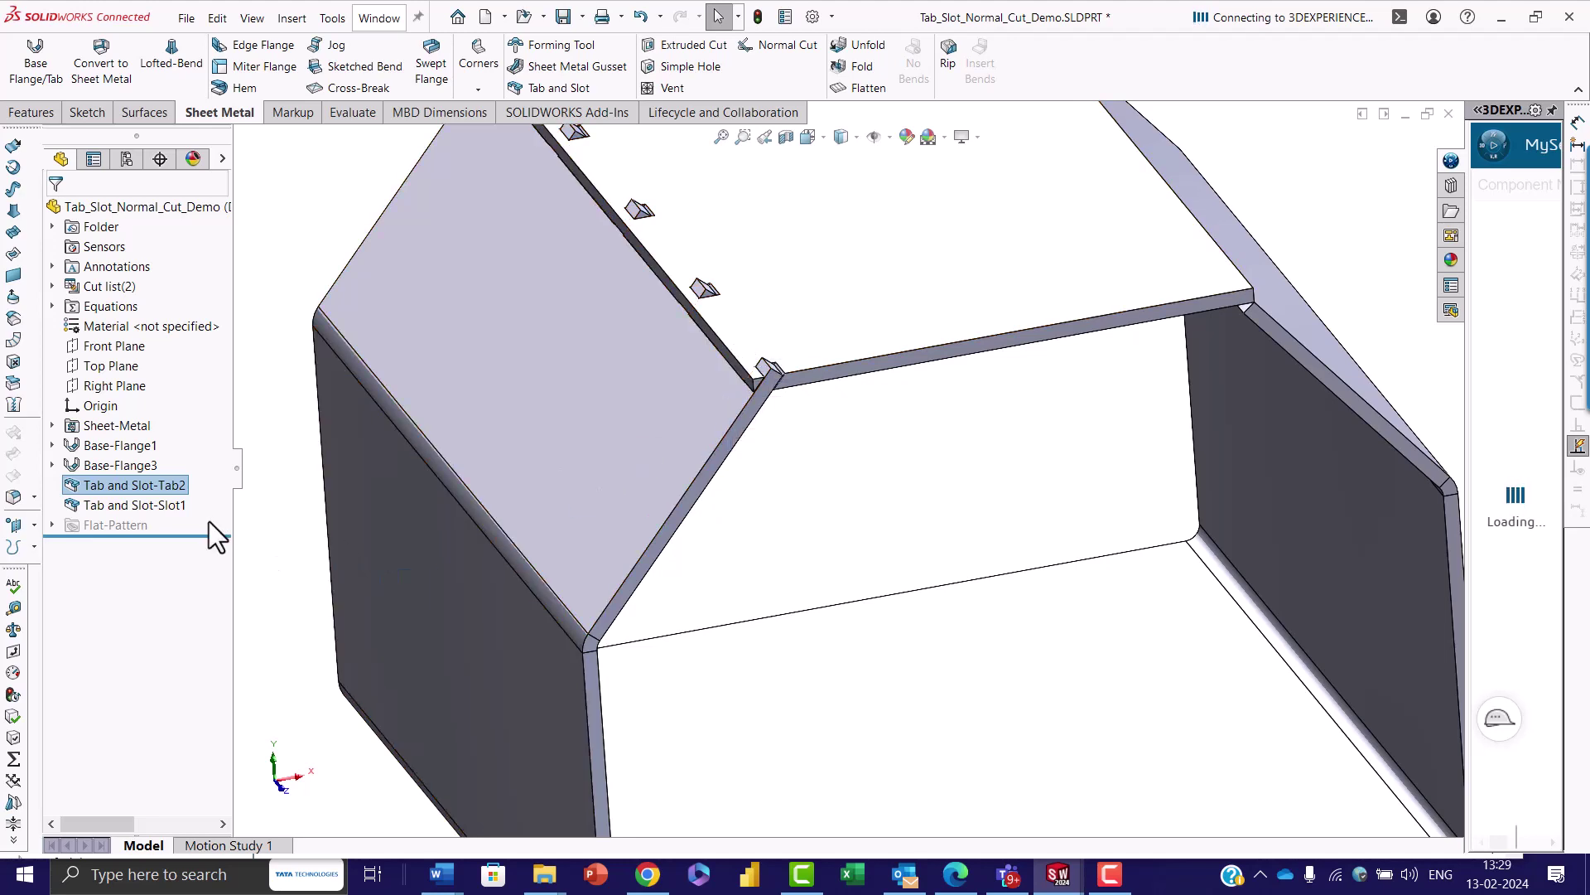
{"action": "right_click", "coordinate": [150, 485]}
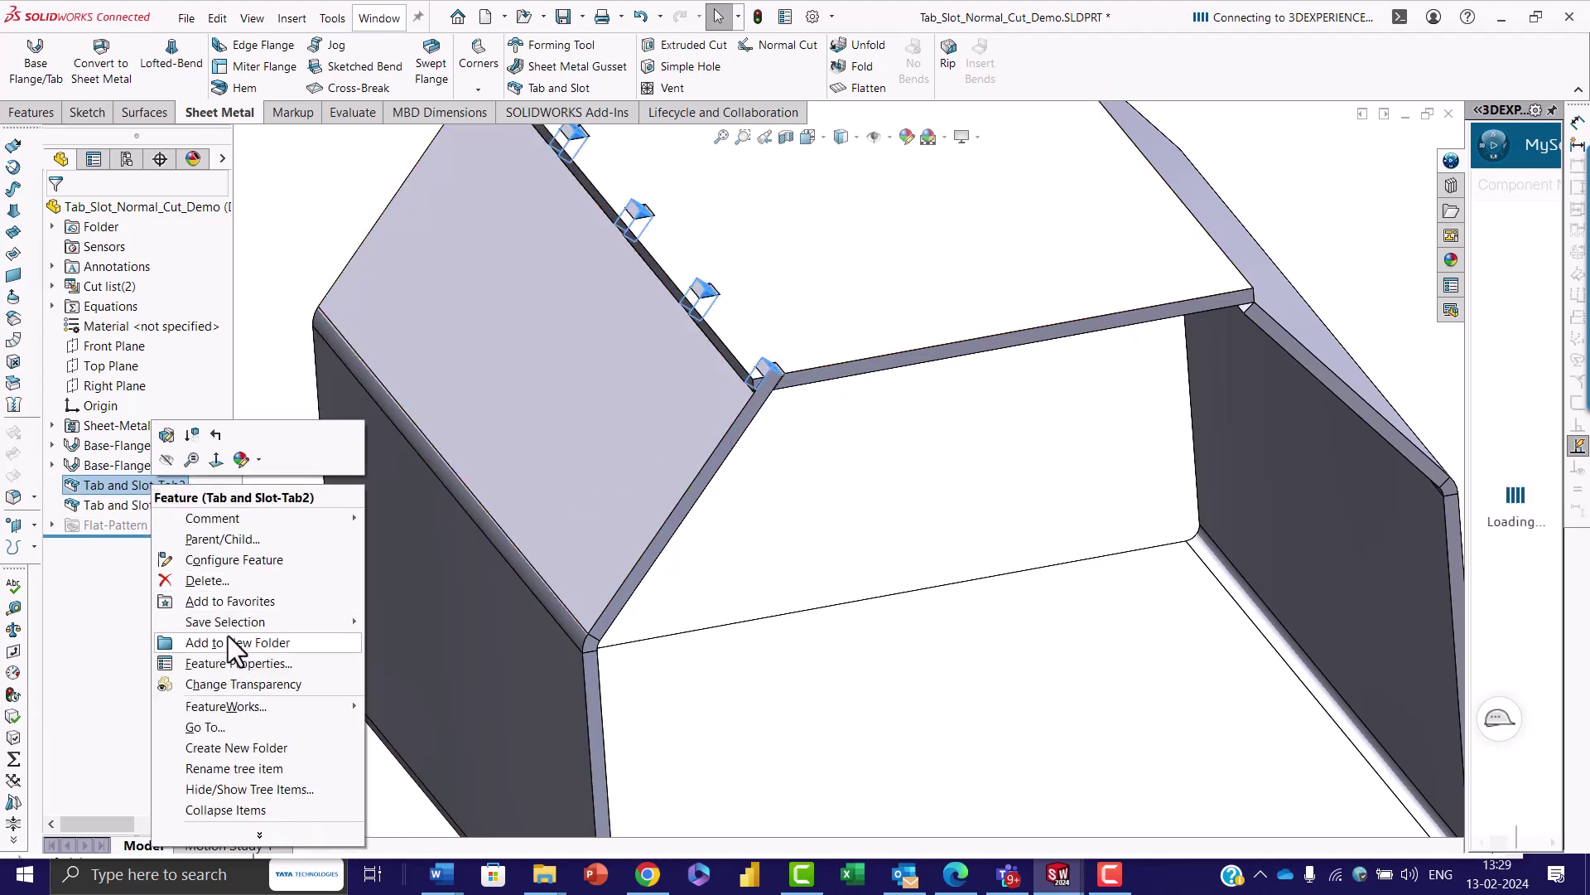
{"action": "left_click", "coordinate": [166, 435]}
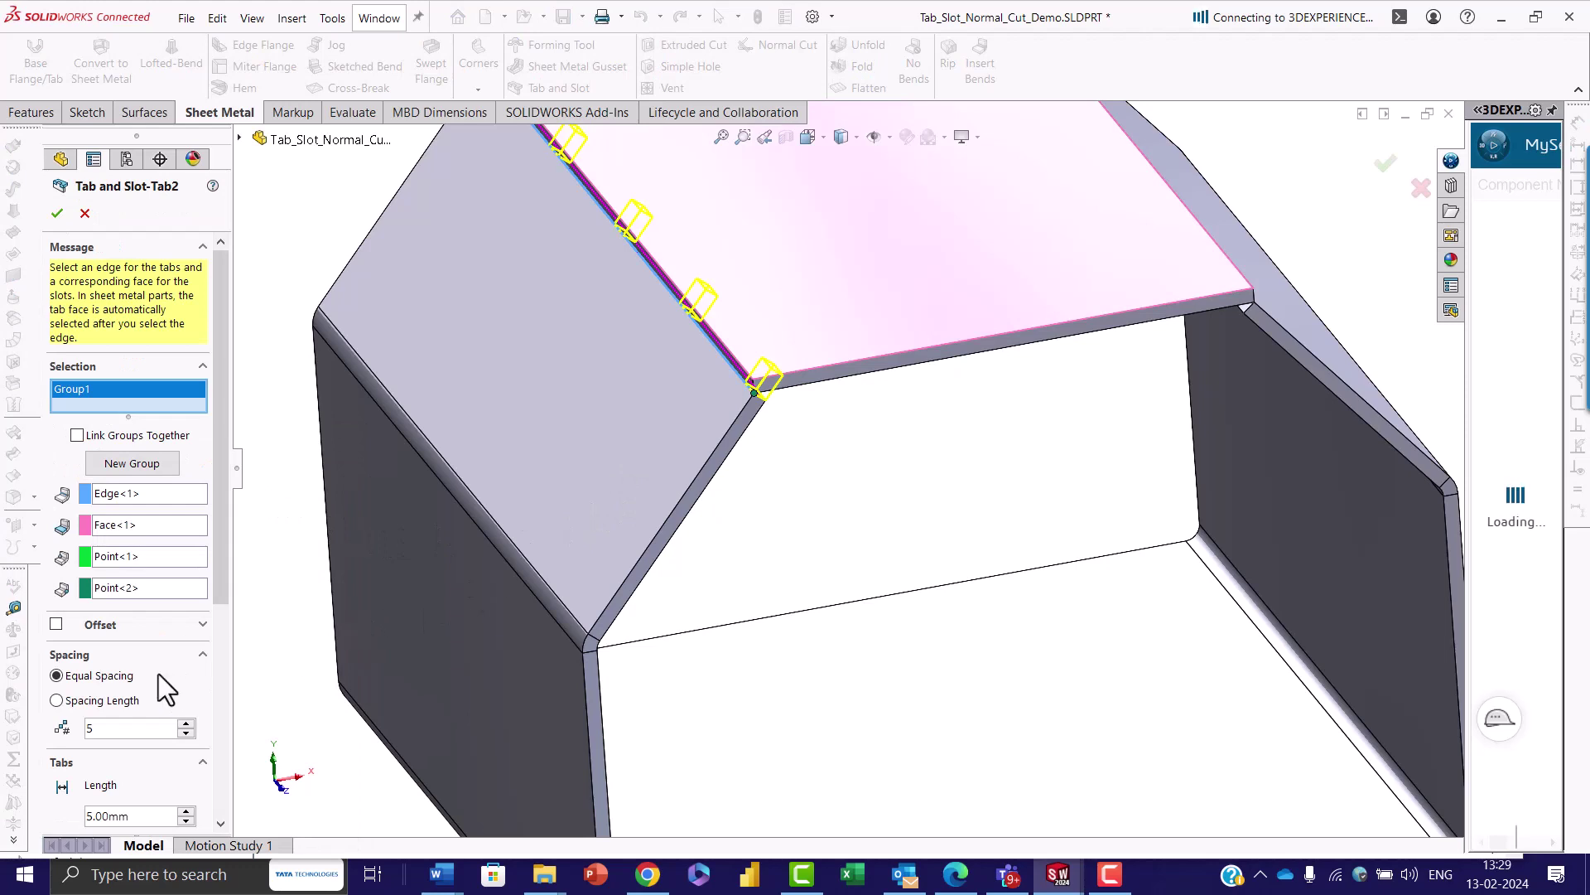
{"action": "scroll", "coordinate": [161, 673], "scroll_direction": "down", "scroll_amount": 5}
{"action": "left_click", "coordinate": [56, 674]}
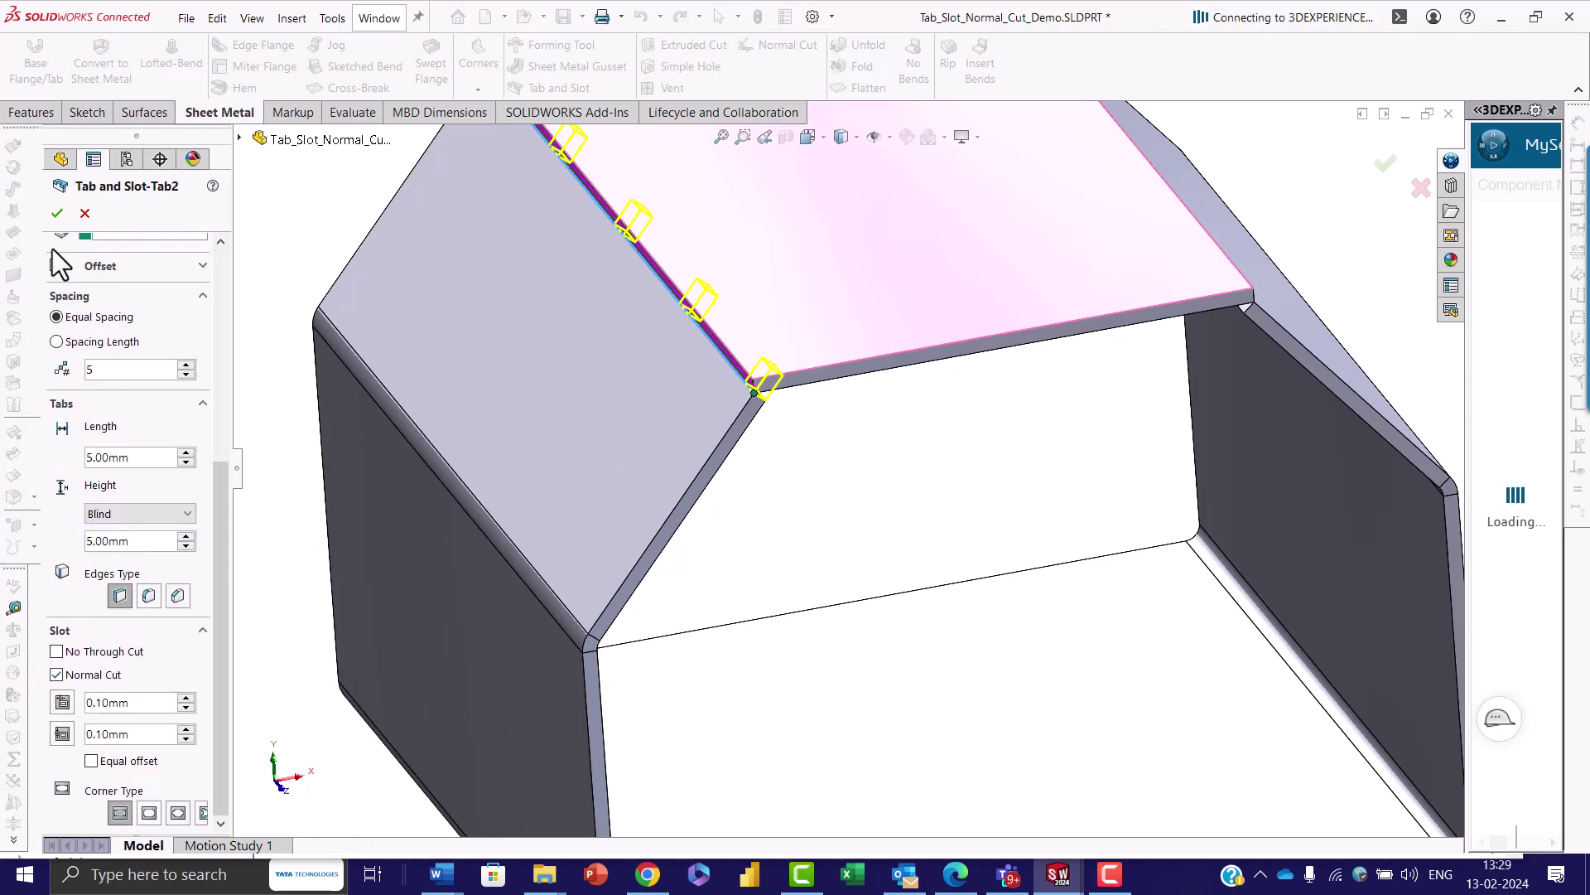
{"action": "left_click", "coordinate": [56, 213]}
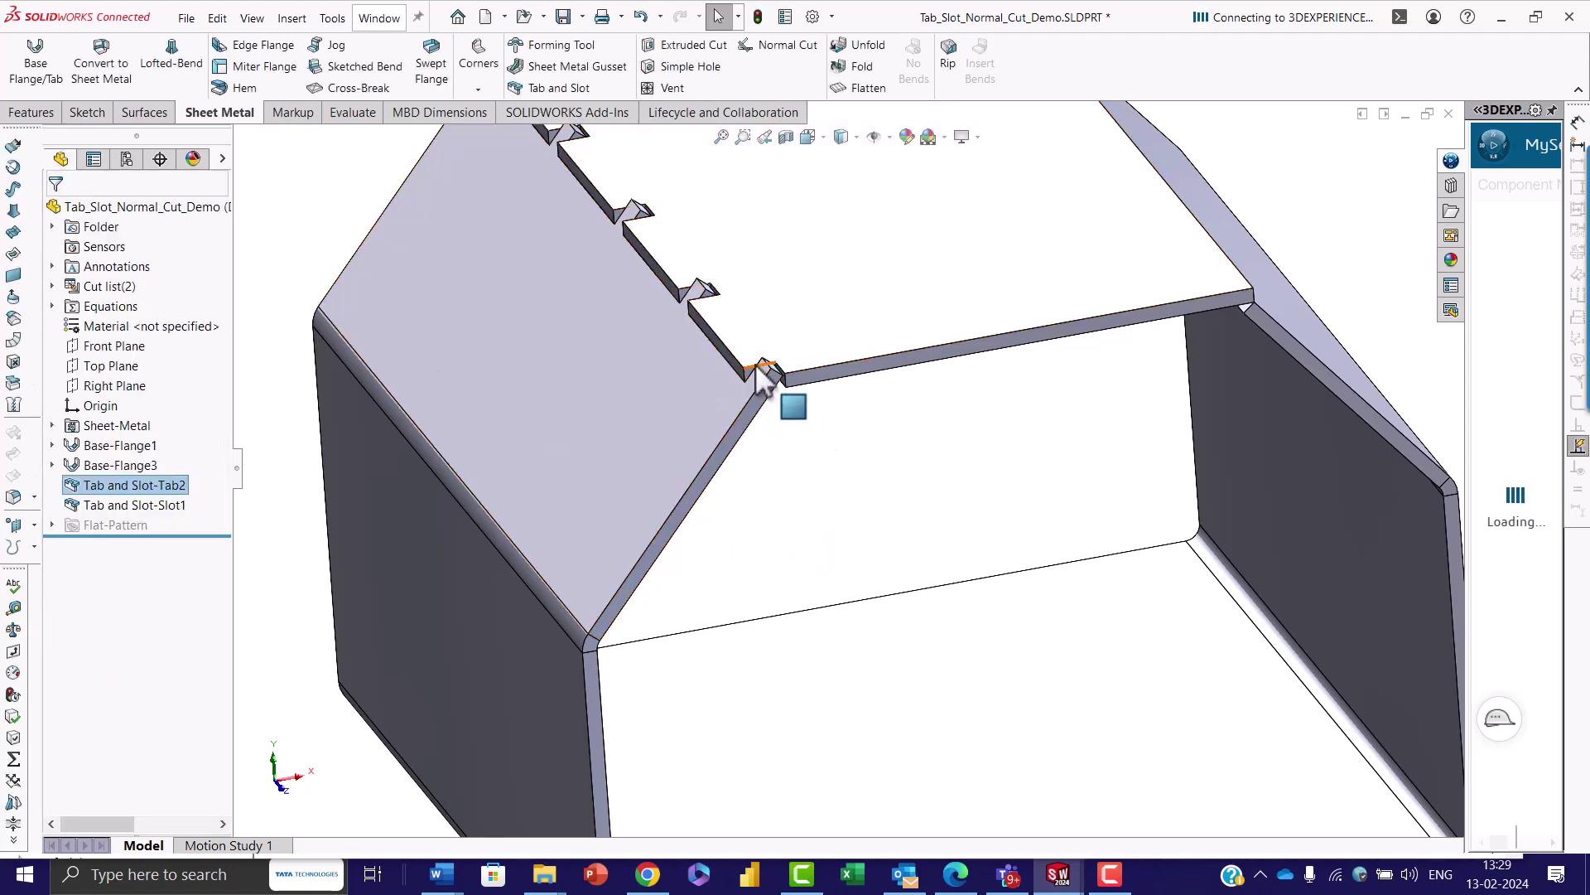
{"action": "key", "text": "f"}
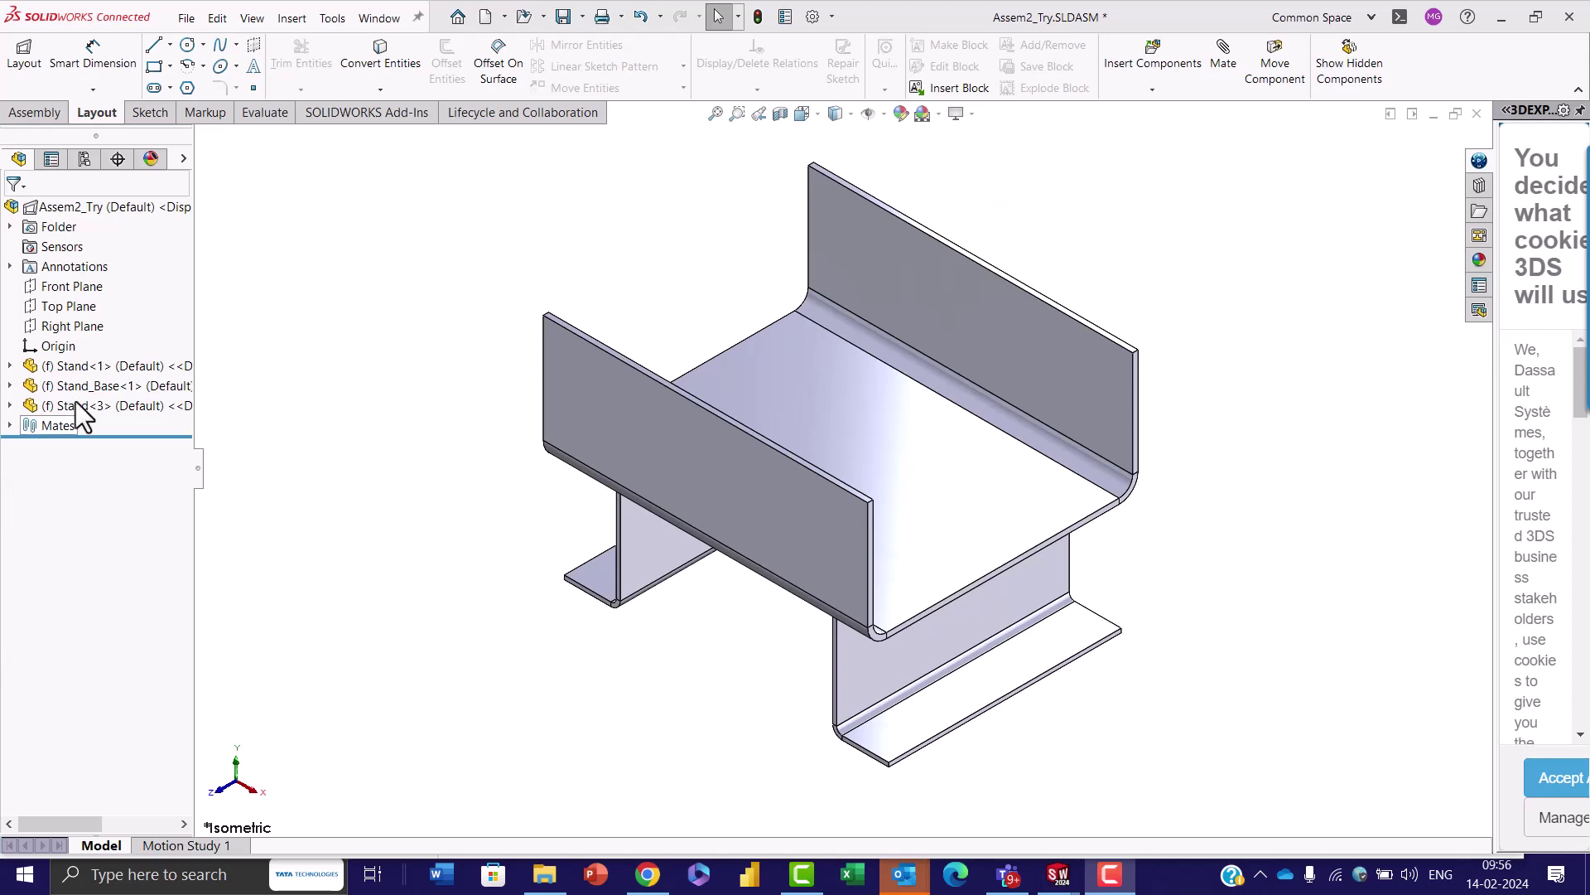
Edit Stand<1> in context within the assembly and start a new Tab and Slot.
{"action": "left_click", "coordinate": [98, 364]}
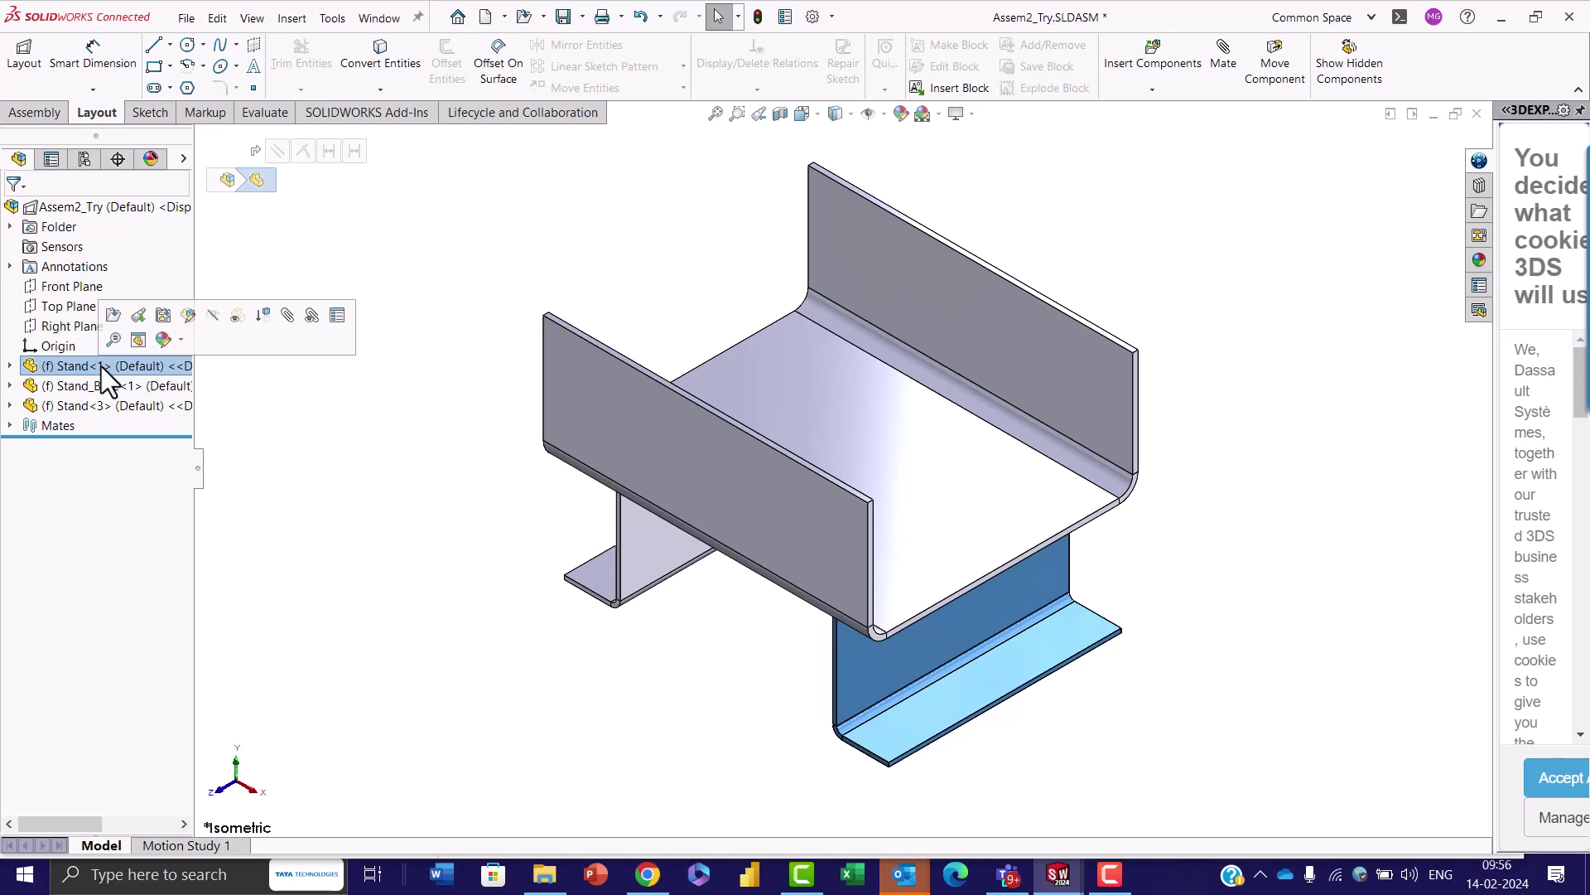
{"action": "left_click", "coordinate": [188, 317]}
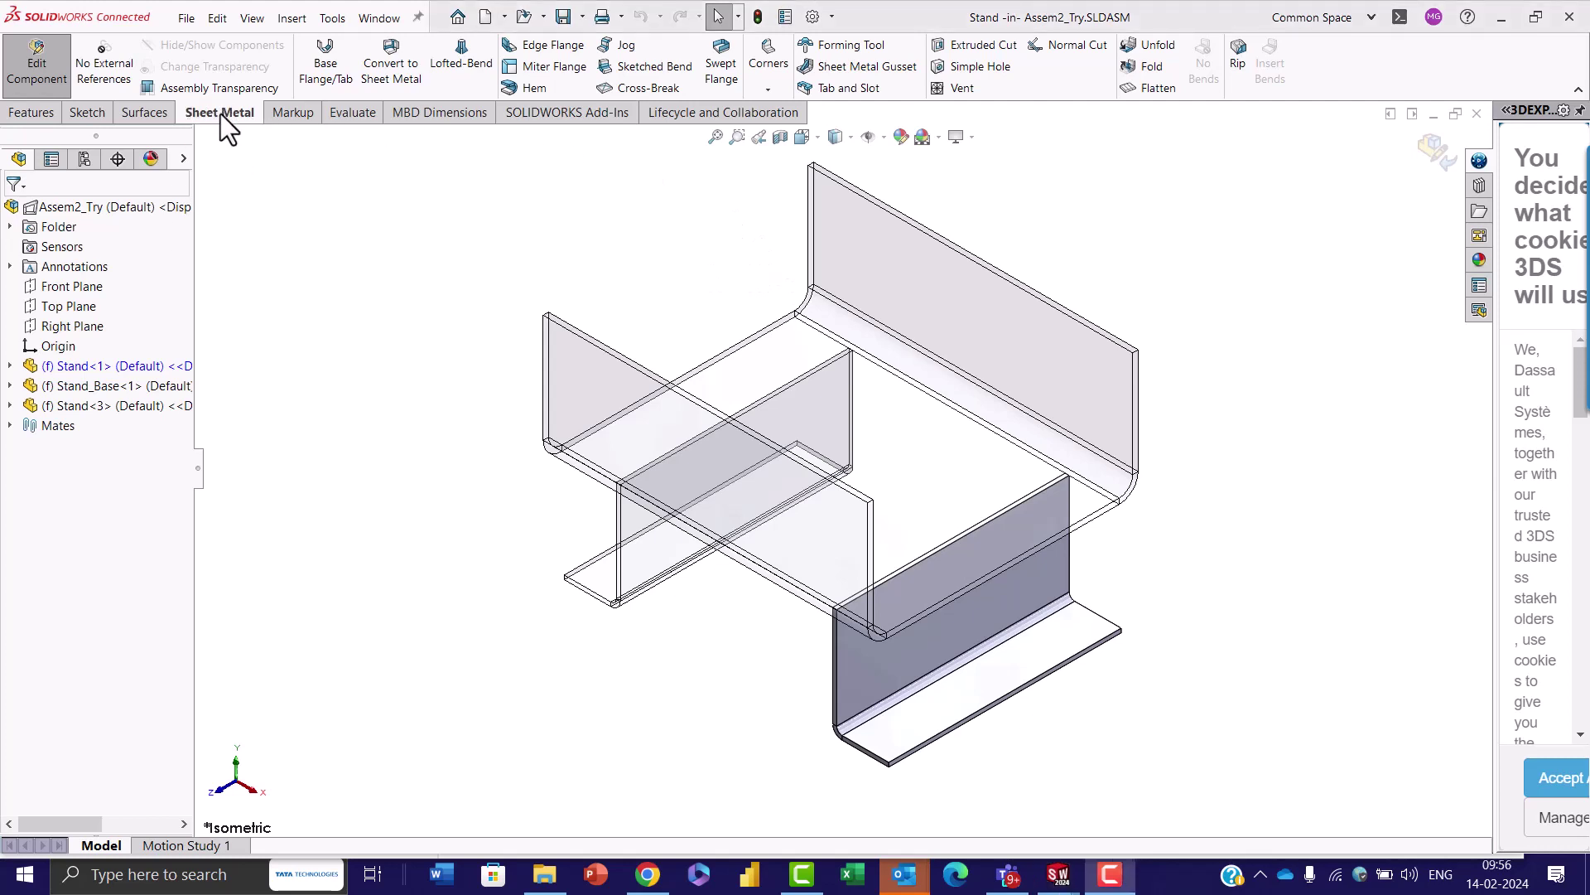
{"action": "left_click", "coordinate": [849, 86]}
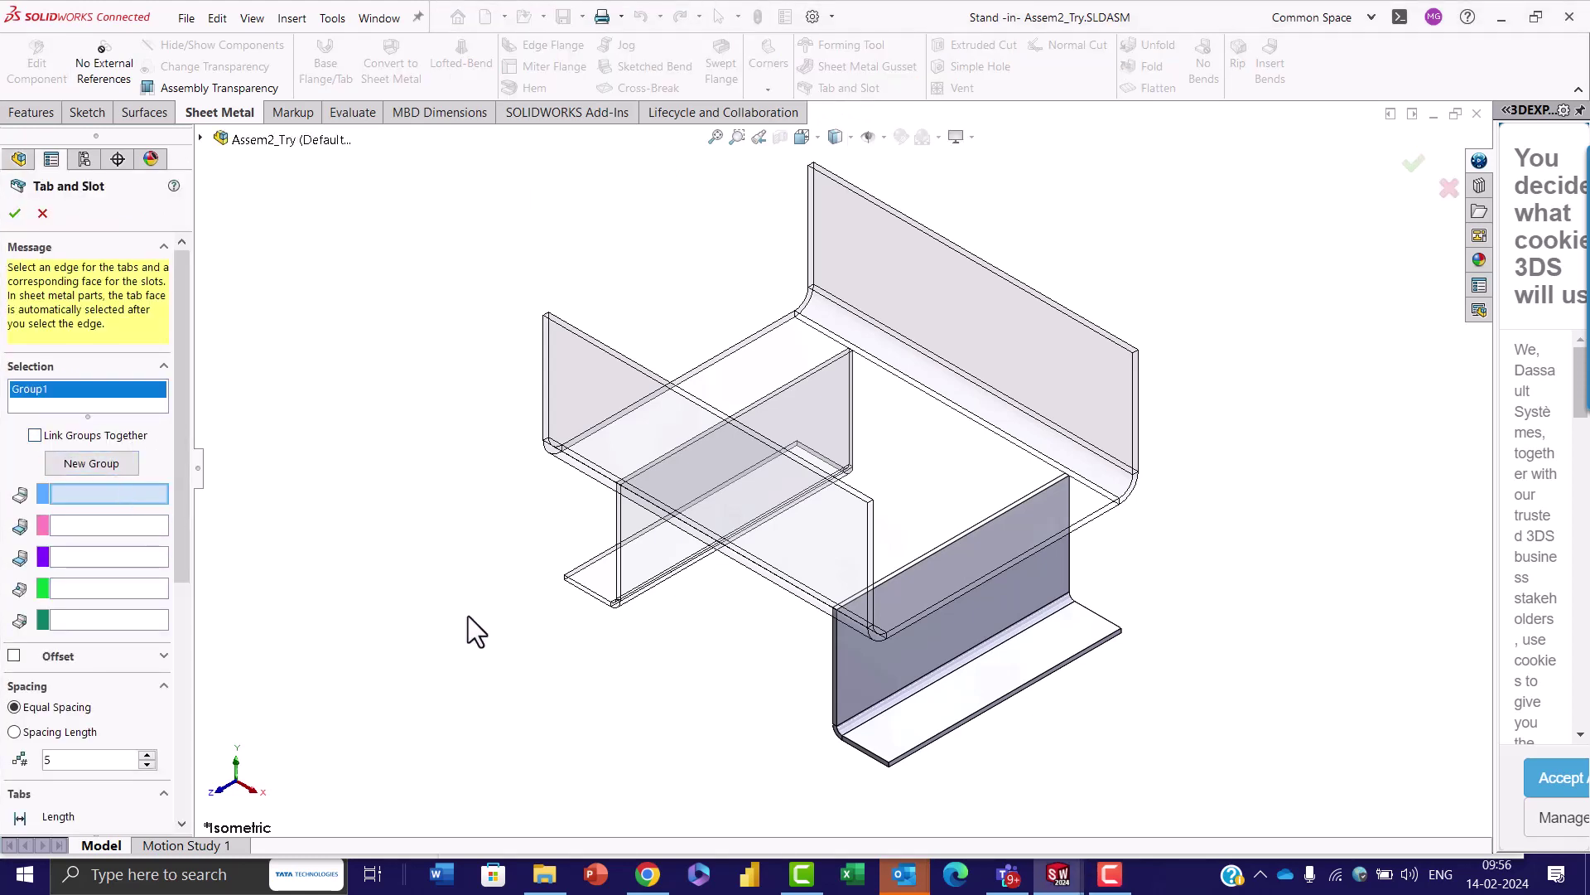
Use Stand<1>'s top edge for tabs and Stand_Base Face<2> for slots, previewing five 5.00mm tabs.
{"action": "middle_click_drag", "start_coordinate": [923, 636], "coordinate": [841, 461]}
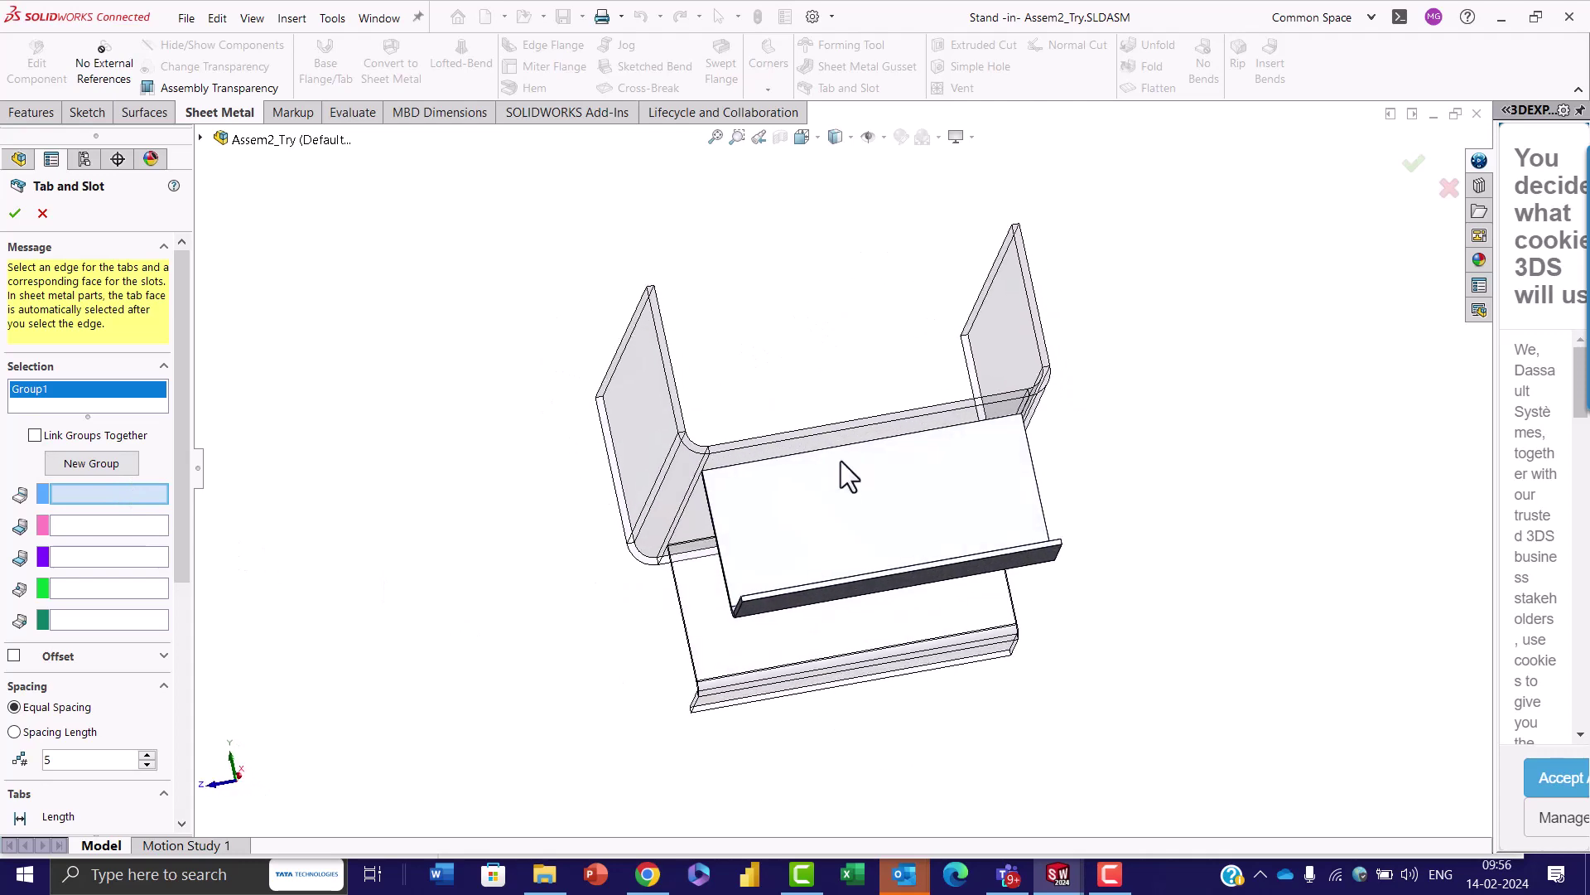
{"action": "left_click", "coordinate": [840, 456]}
{"action": "middle_click_drag", "start_coordinate": [676, 469], "coordinate": [861, 669]}
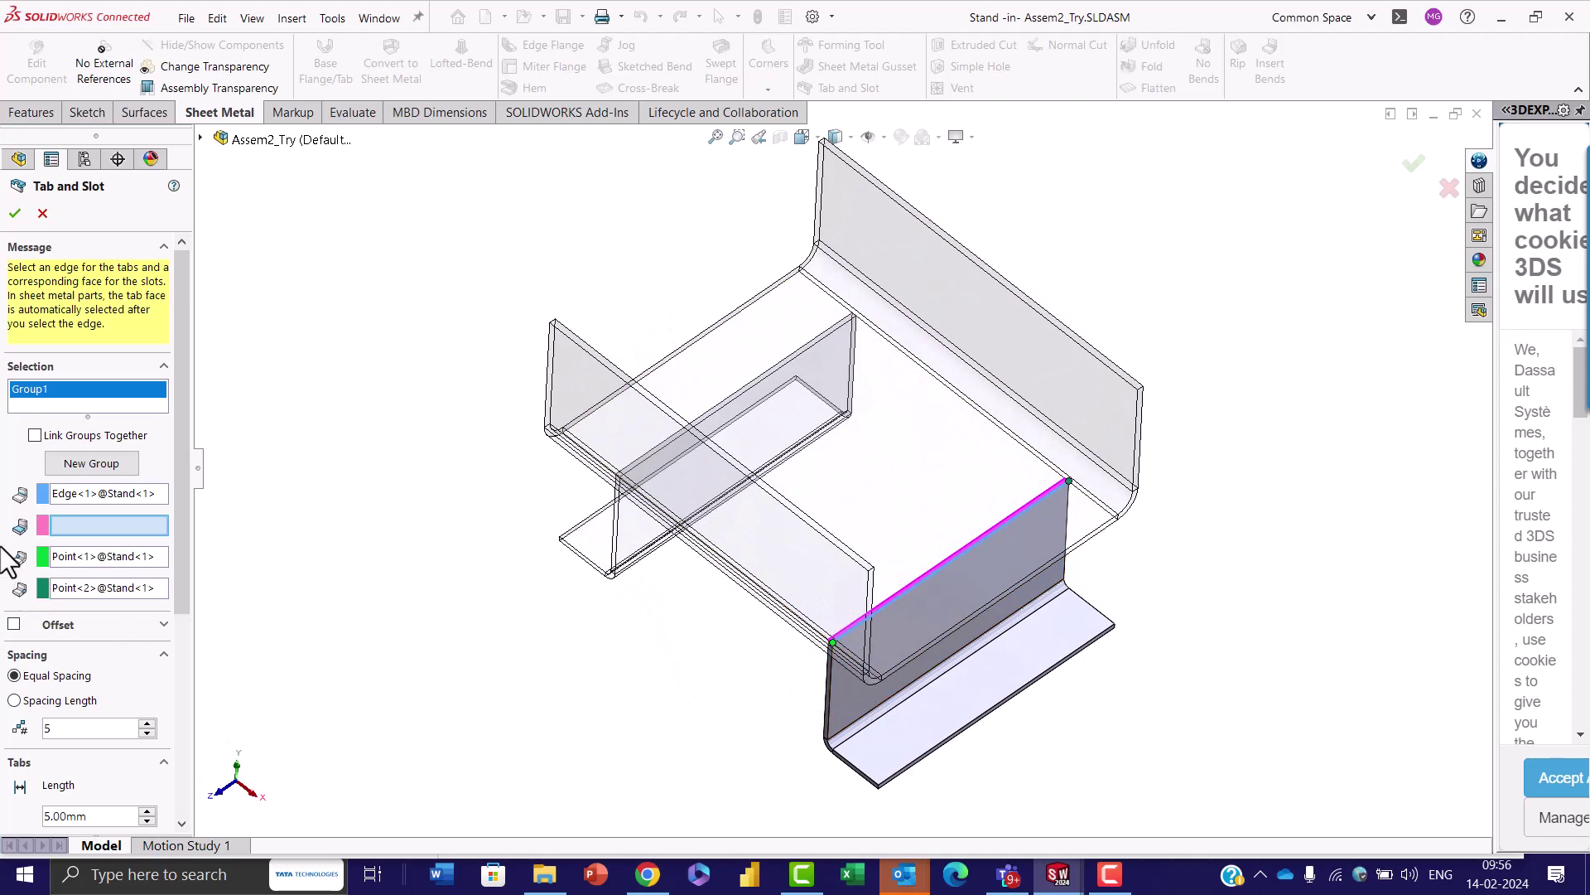
{"action": "left_click", "coordinate": [913, 474]}
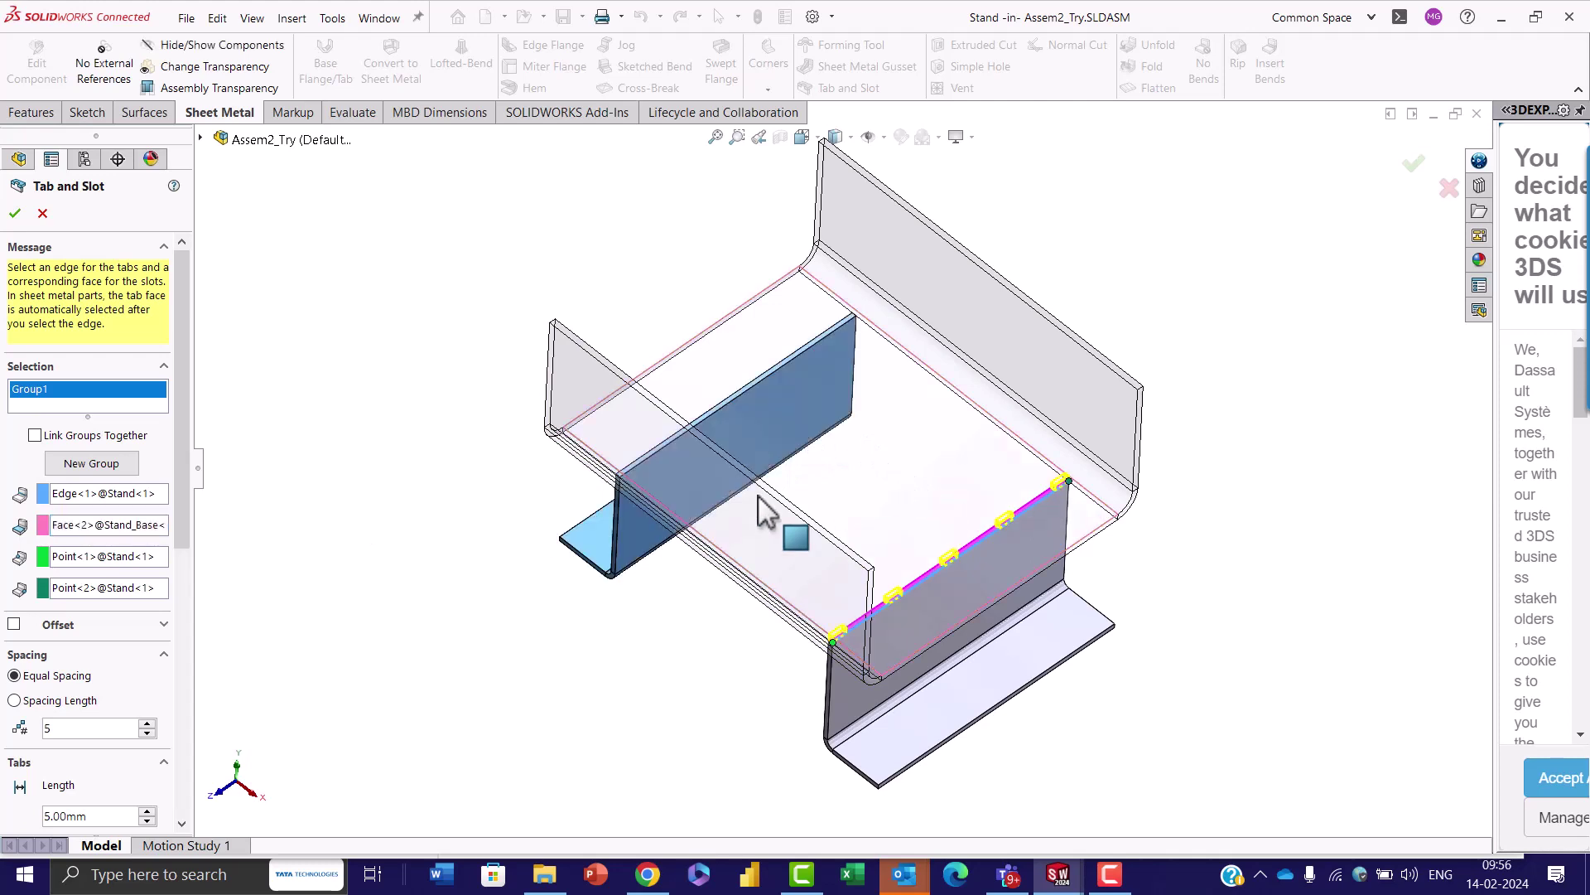
{"action": "middle_click_drag", "start_coordinate": [485, 606], "coordinate": [474, 519]}
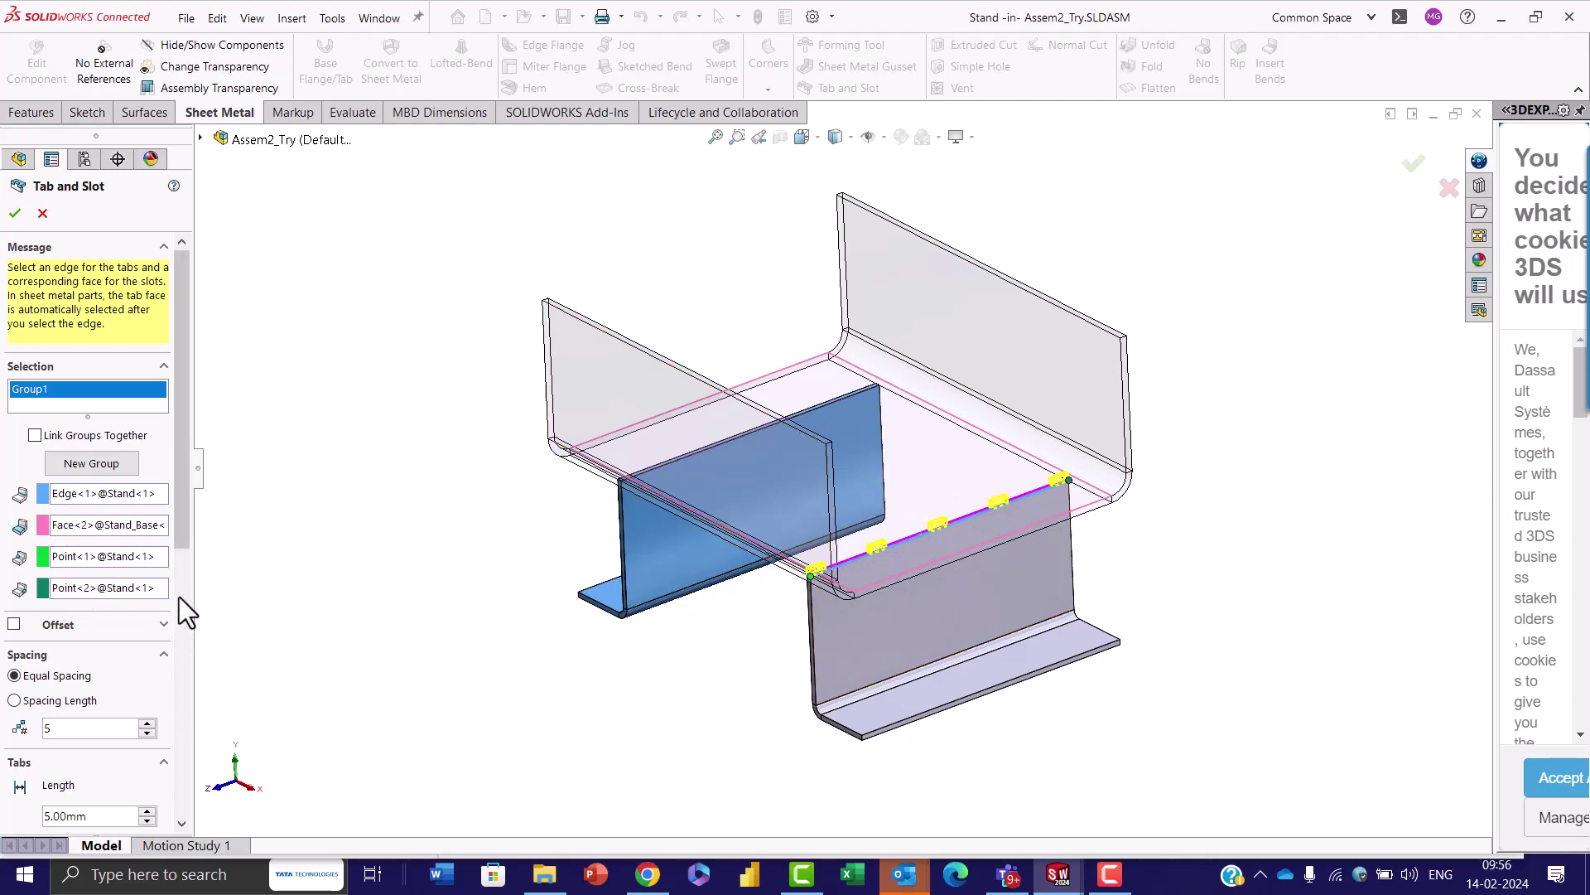
{"action": "left_click_drag", "start_coordinate": [183, 517], "coordinate": [185, 669]}
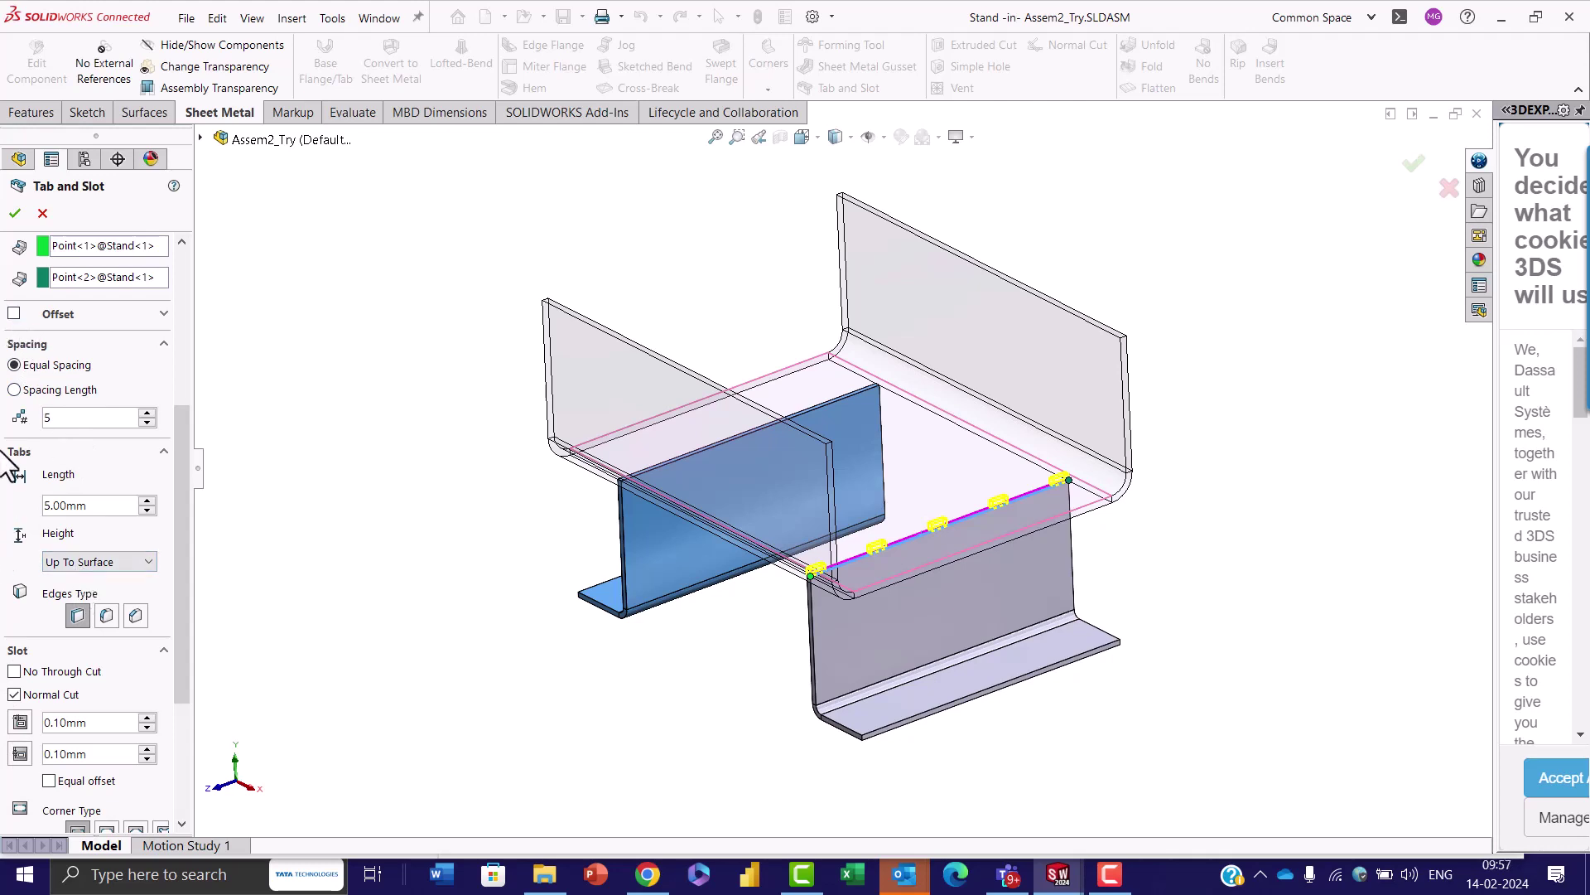
{"action": "left_click", "coordinate": [14, 314]}
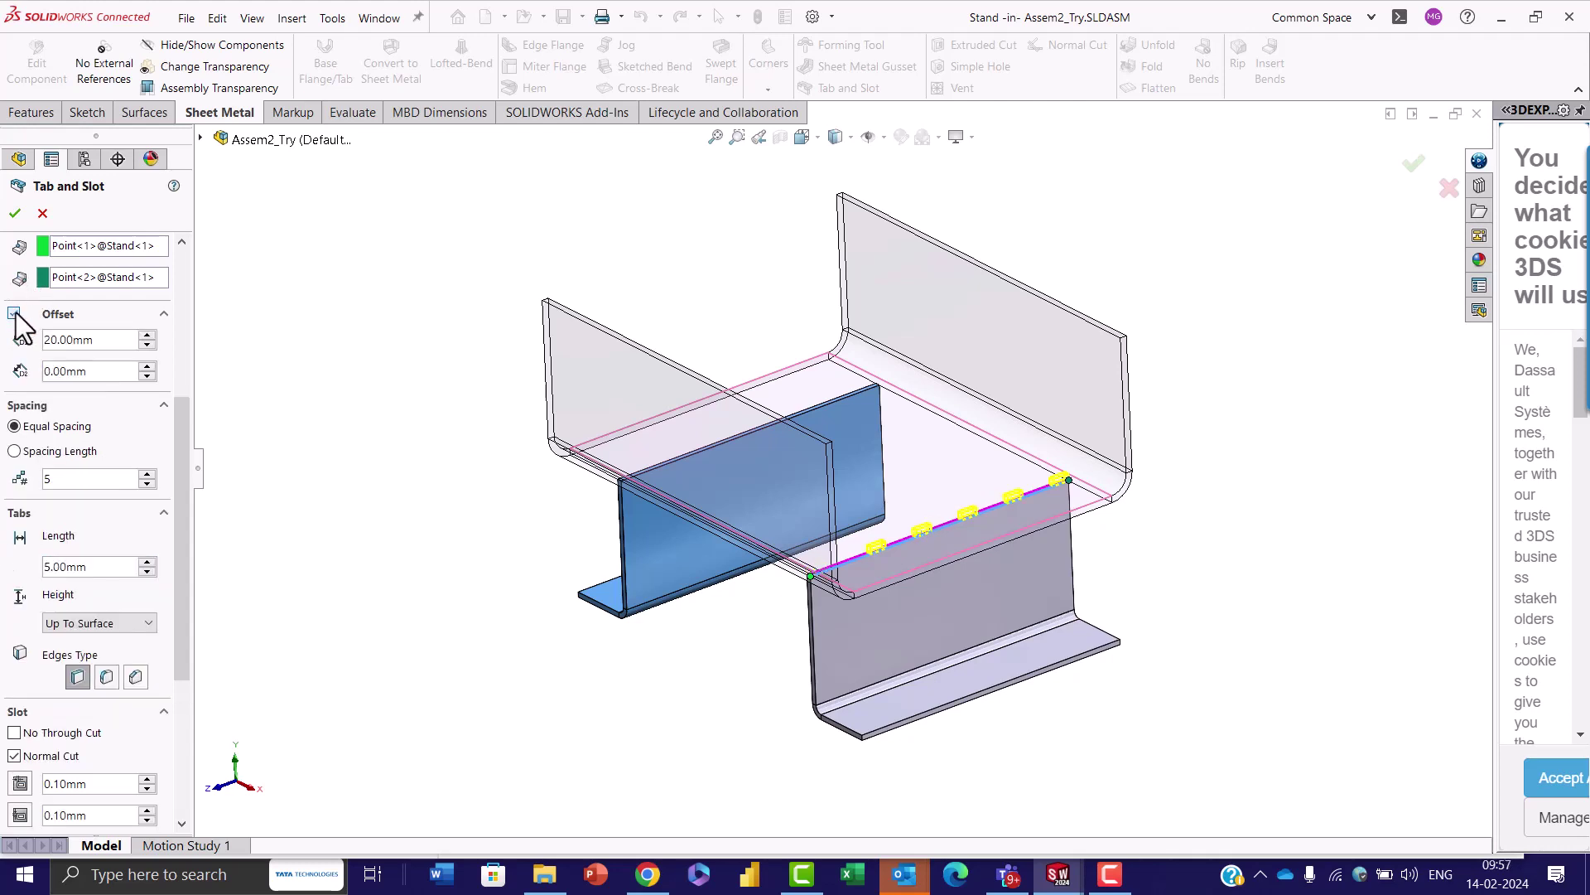
{"action": "left_click", "coordinate": [14, 314]}
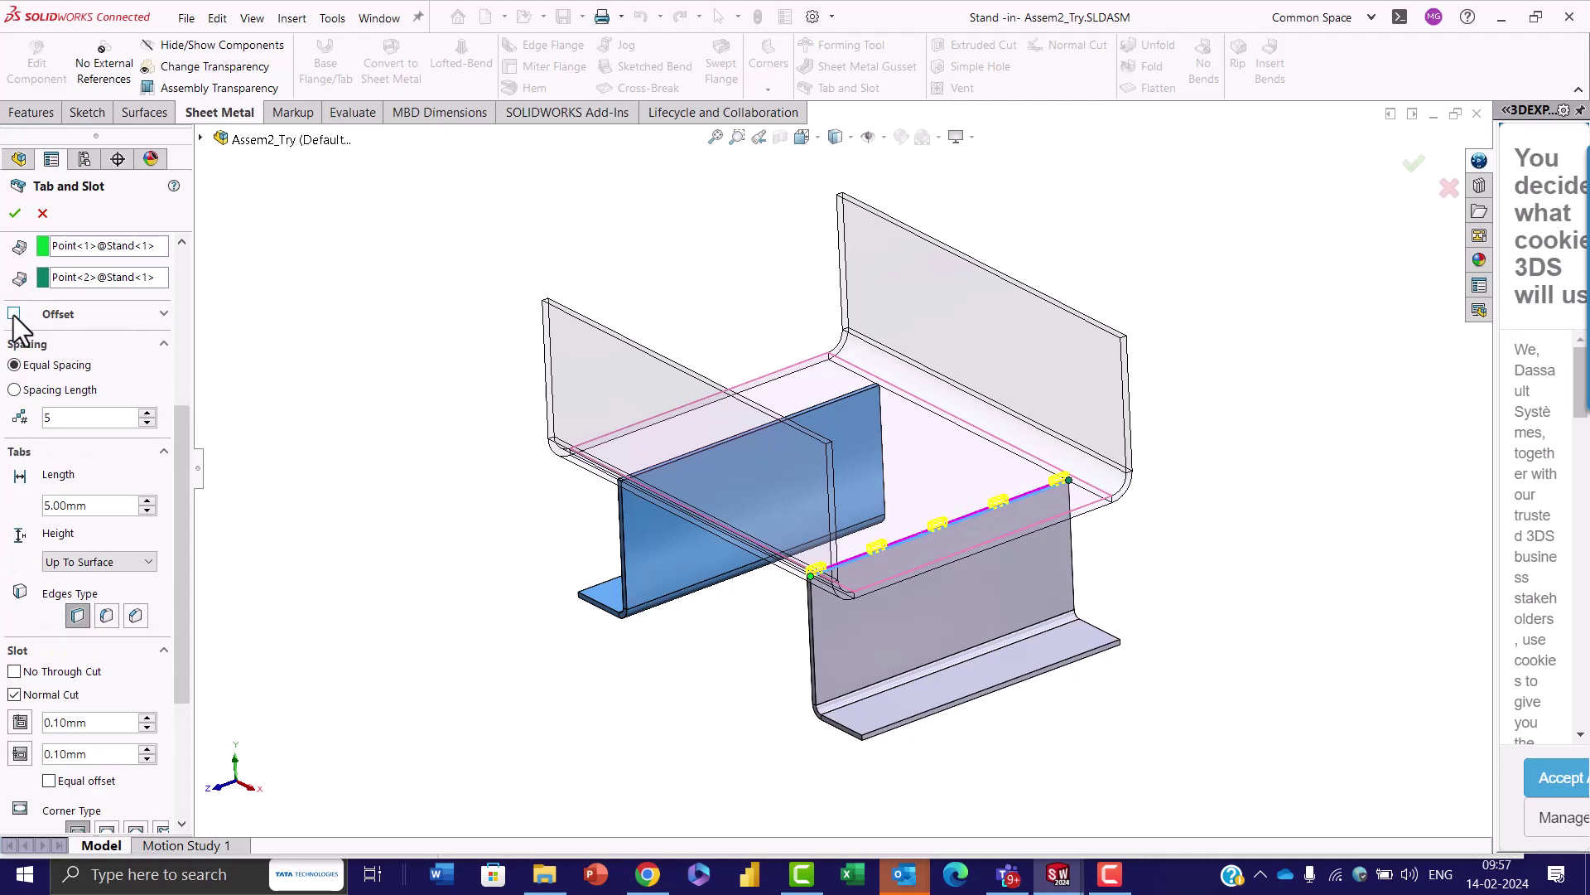
{"action": "left_click", "coordinate": [14, 389]}
{"action": "left_click", "coordinate": [14, 365]}
{"action": "left_click", "coordinate": [147, 500]}
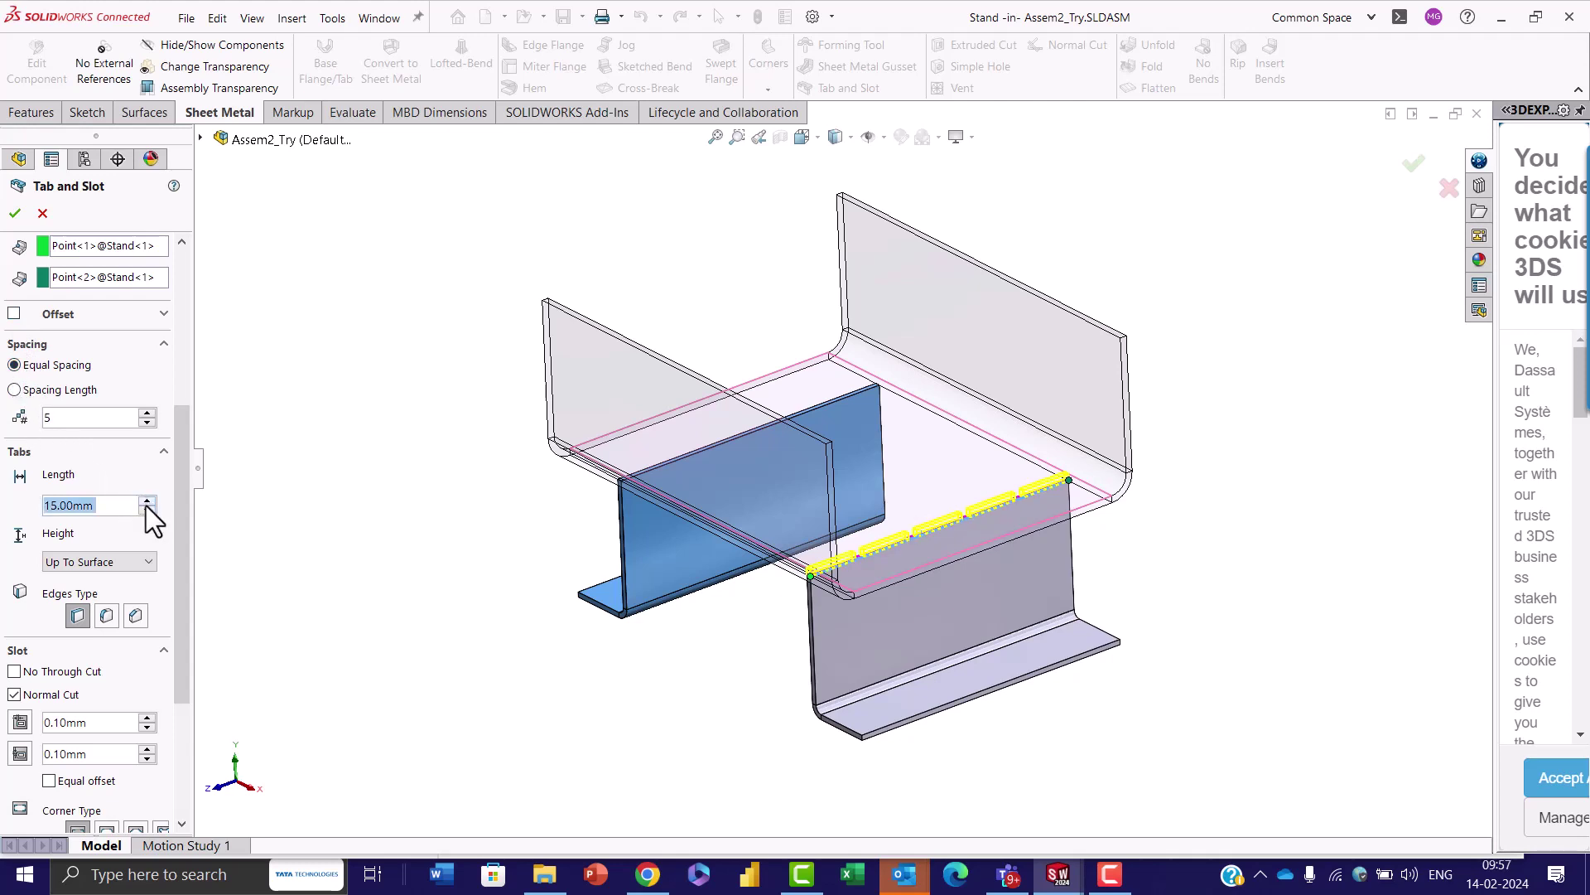
{"action": "left_click", "coordinate": [146, 500]}
{"action": "left_click", "coordinate": [145, 509]}
{"action": "left_click", "coordinate": [146, 509]}
{"action": "left_click", "coordinate": [113, 564]}
{"action": "left_click", "coordinate": [101, 575]}
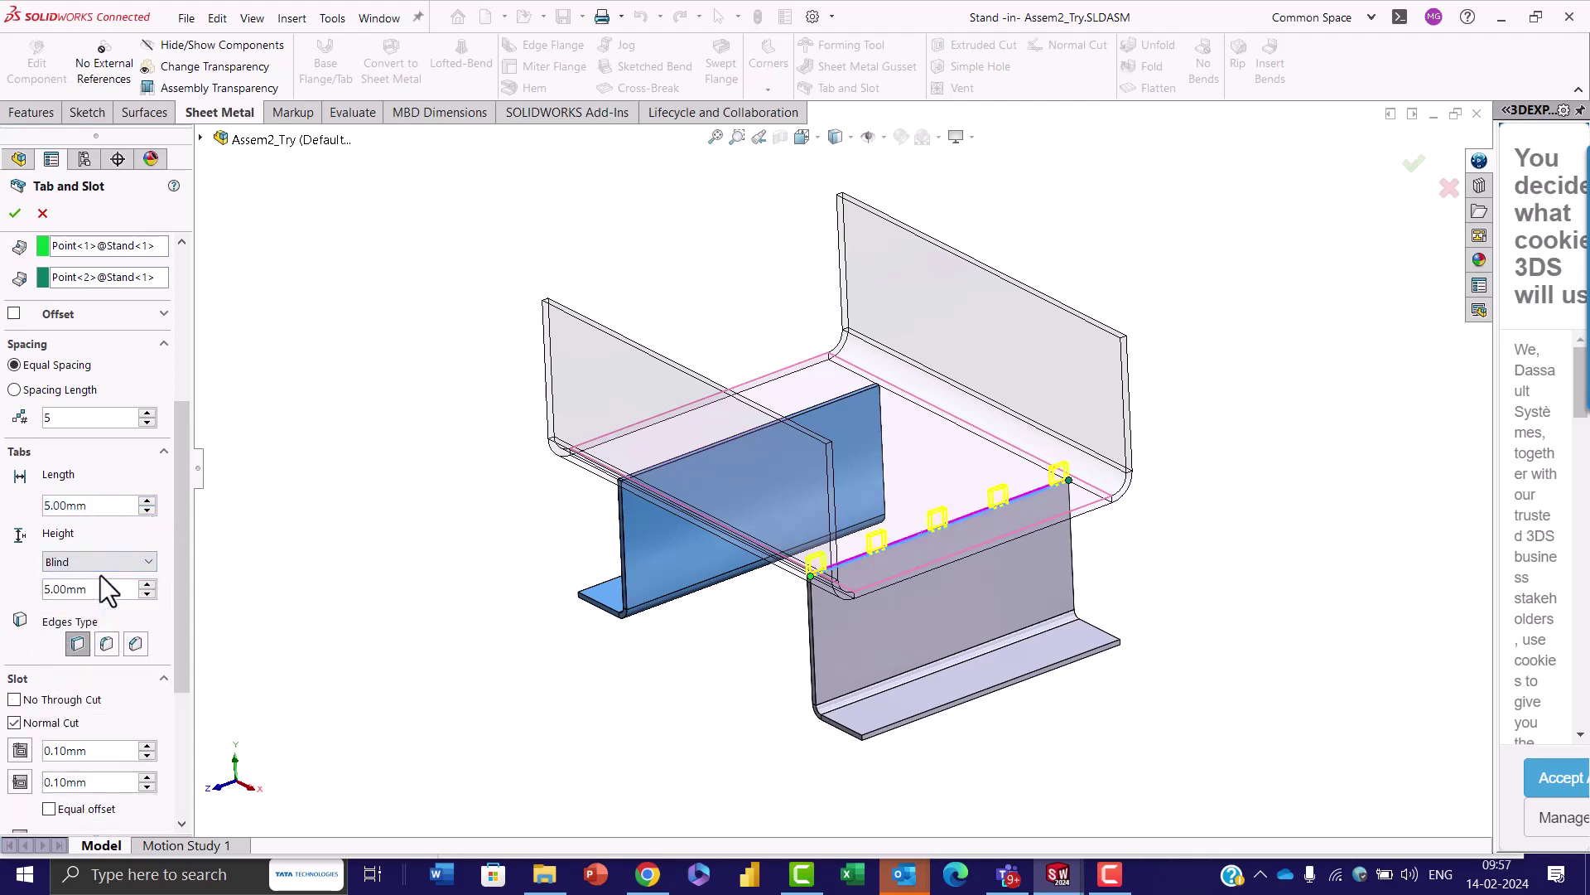
{"action": "left_click", "coordinate": [136, 561]}
{"action": "left_click", "coordinate": [117, 597]}
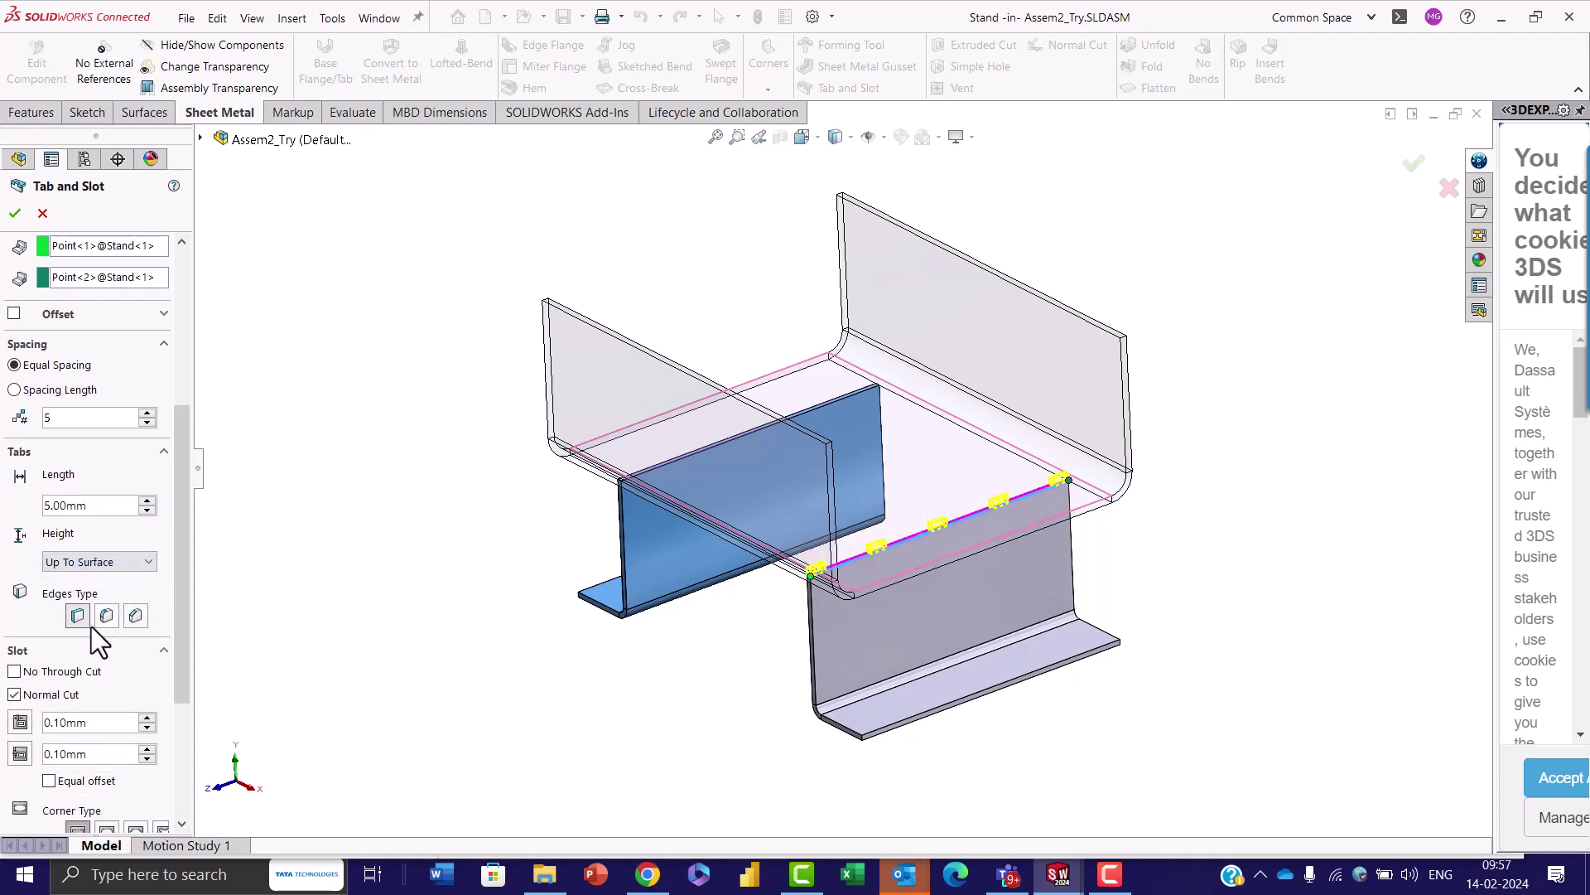
{"action": "left_click_drag", "start_coordinate": [182, 619], "coordinate": [186, 714]}
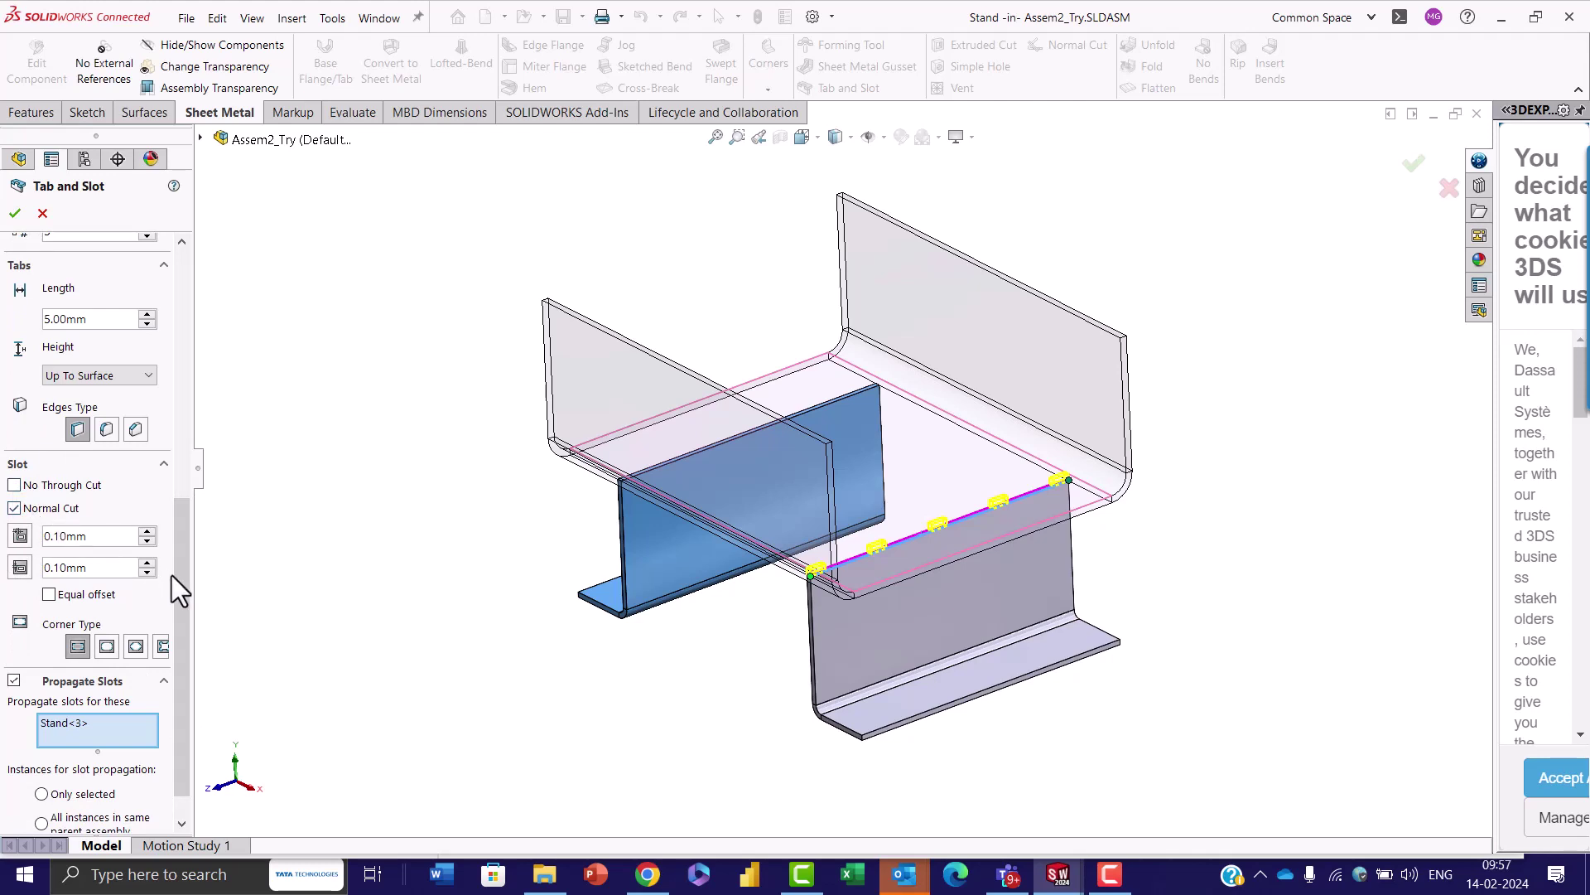
Keep Propagate Slots enabled with Stand<3> listed and accept the Tab and Slot feature.
{"action": "left_click_drag", "start_coordinate": [176, 584], "coordinate": [182, 610]}
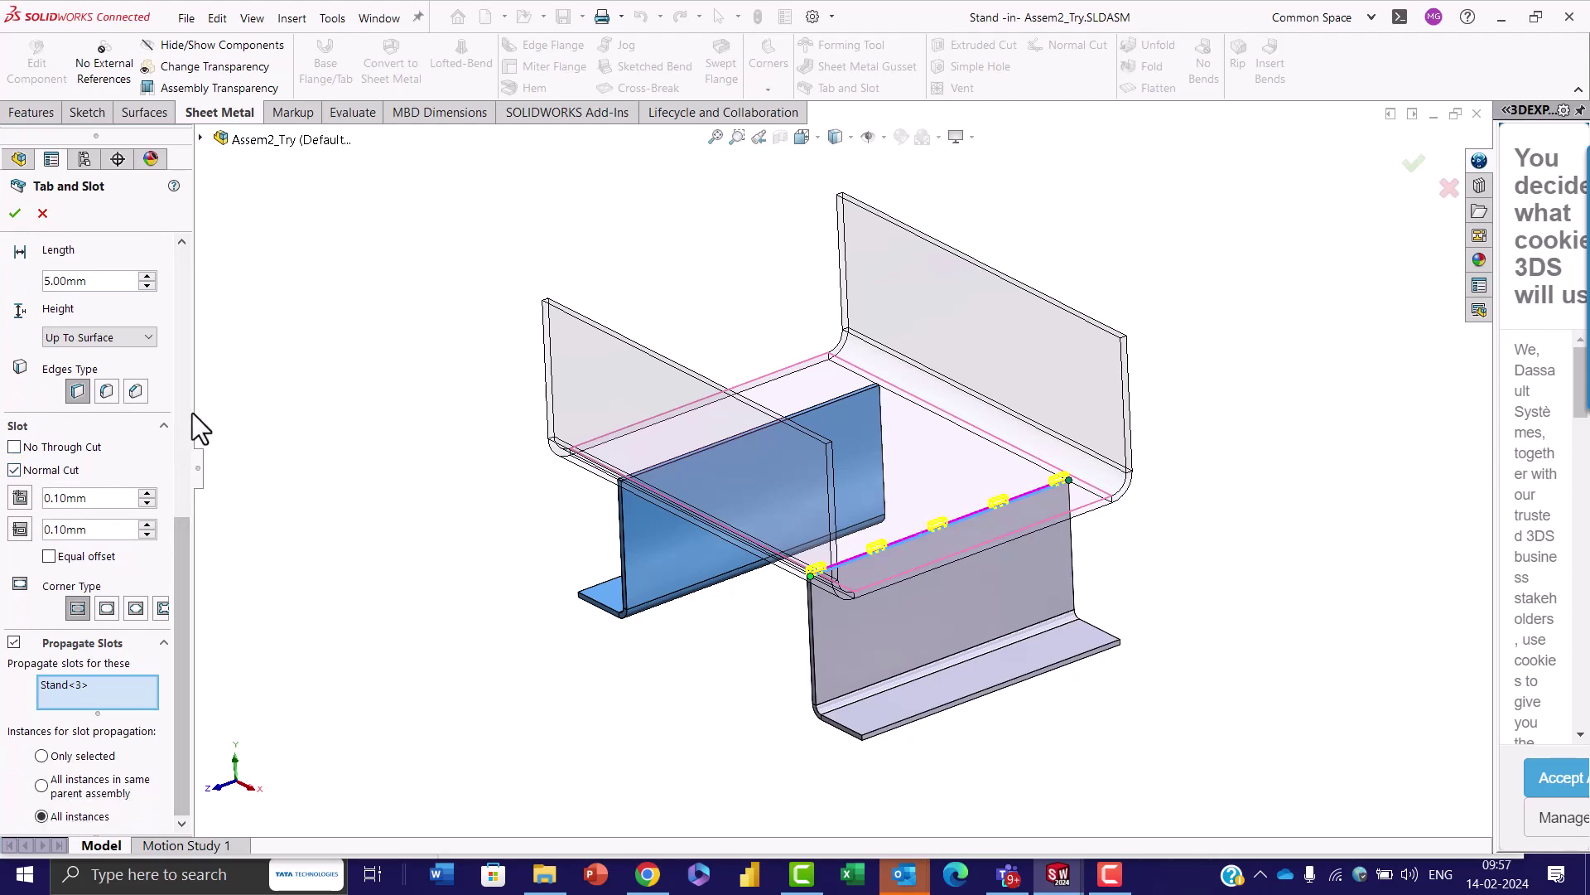
{"action": "left_click_drag", "start_coordinate": [195, 419], "coordinate": [276, 439]}
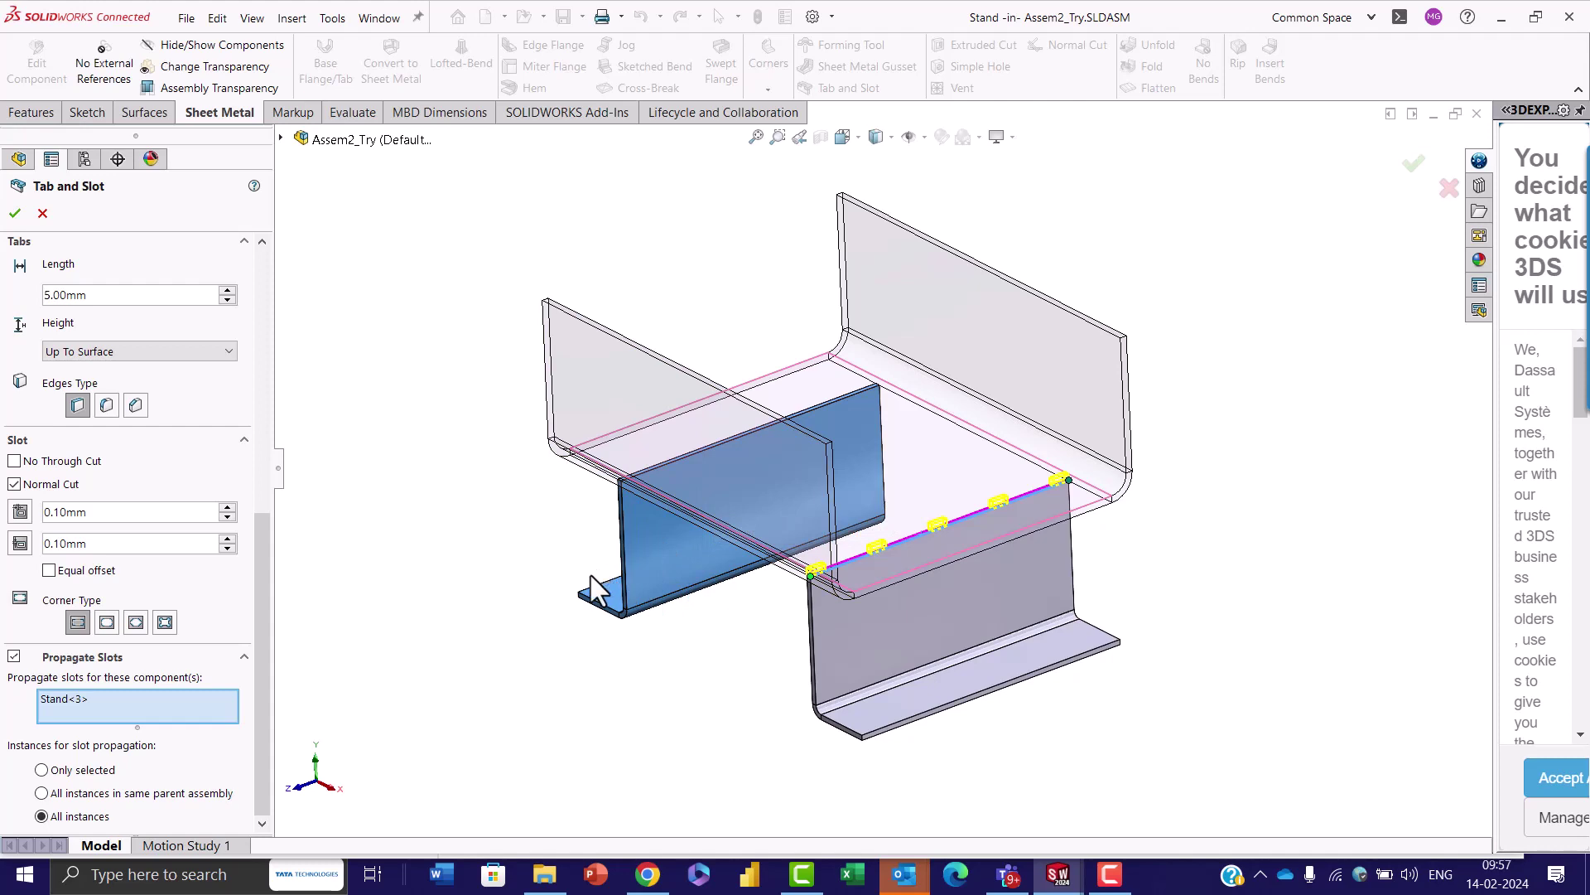
{"action": "left_click", "coordinate": [14, 656]}
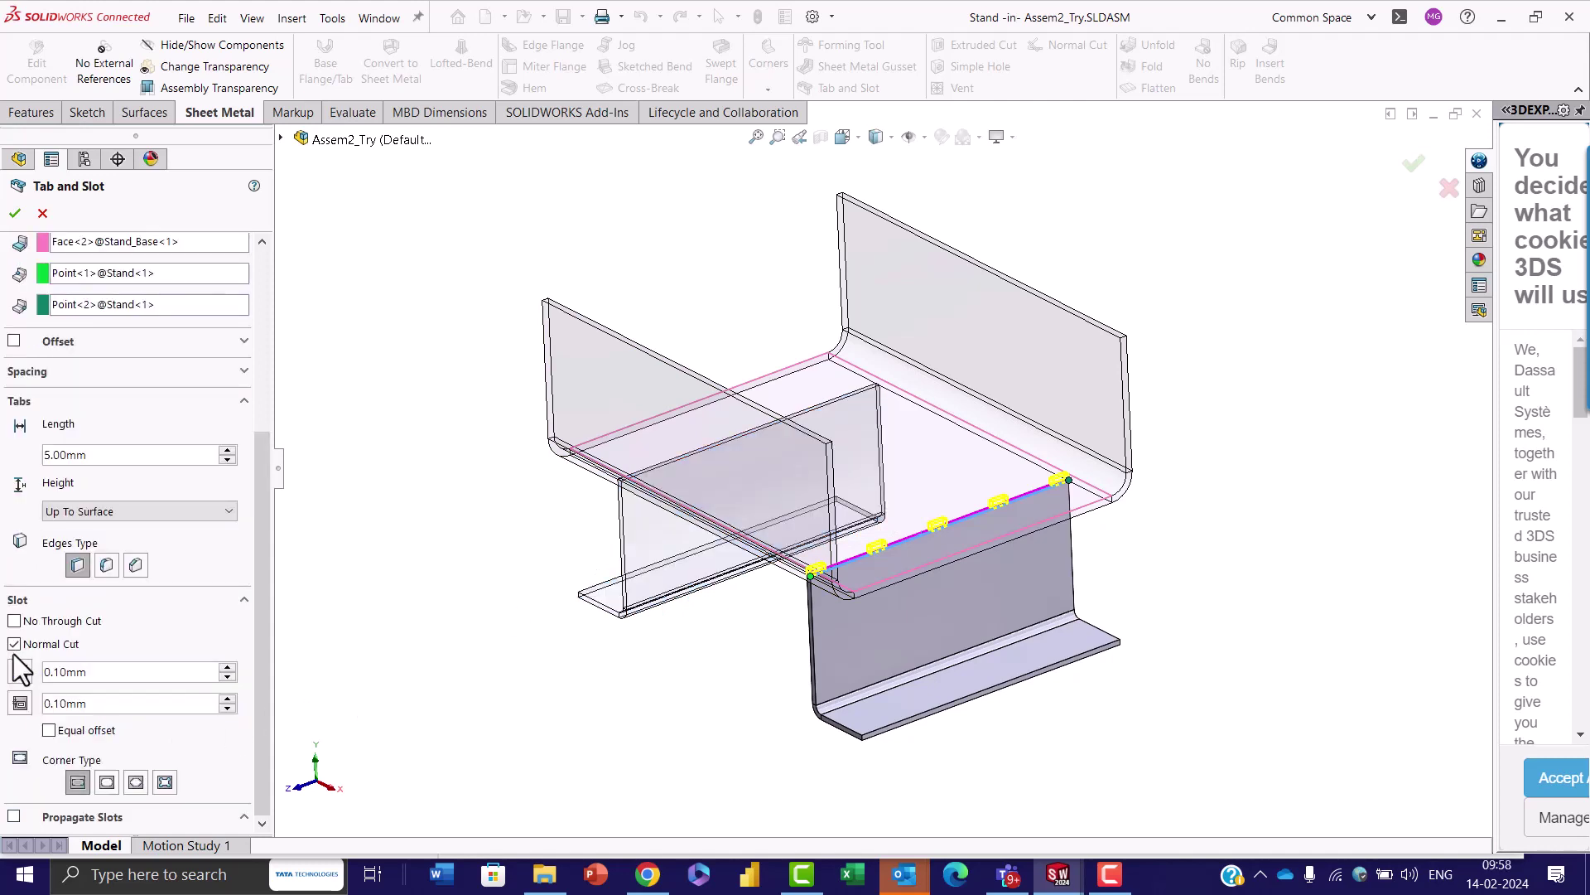
{"action": "left_click", "coordinate": [14, 817]}
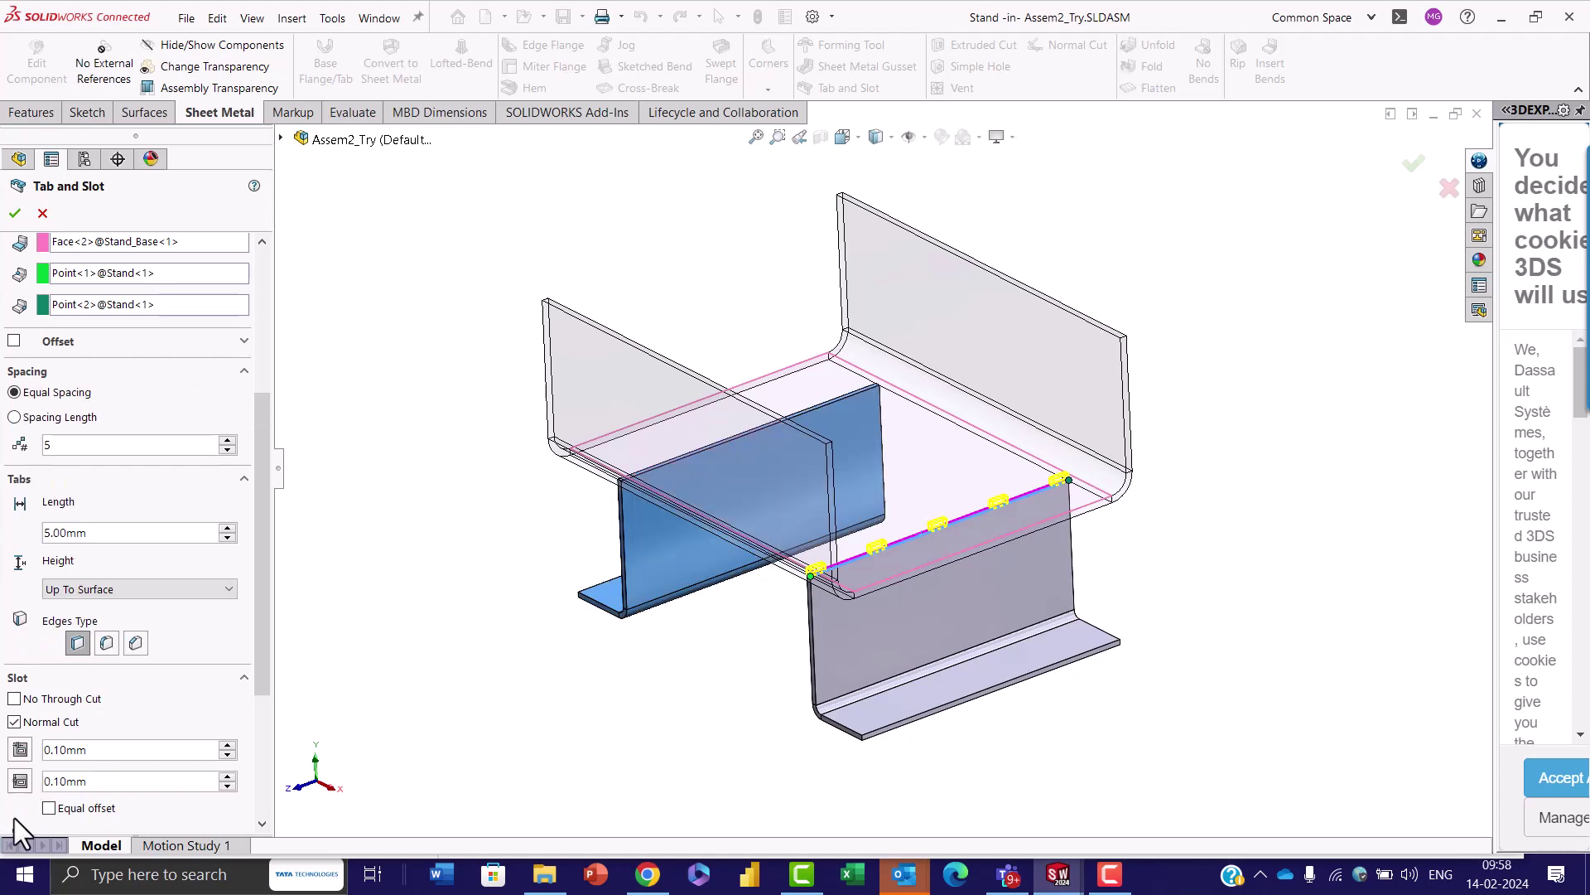
{"action": "left_click", "coordinate": [13, 214]}
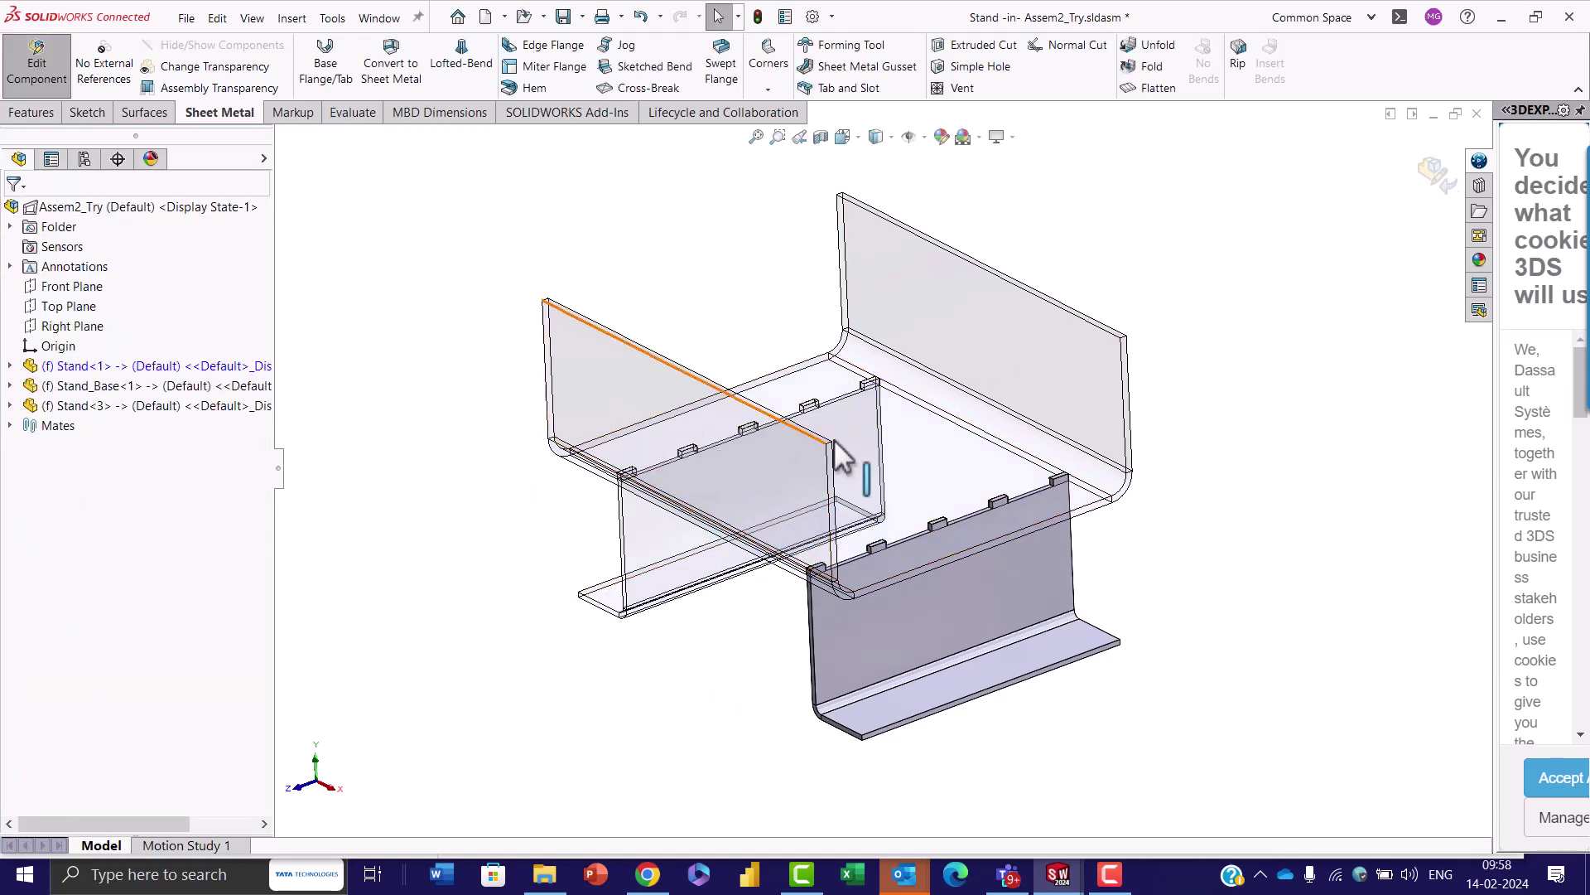
Exit stand editing, inspect the base's two rows of slots, then reload myigetit.com in Chrome.
{"action": "left_click", "coordinate": [42, 82]}
{"action": "middle_click_drag", "start_coordinate": [819, 548], "coordinate": [862, 665]}
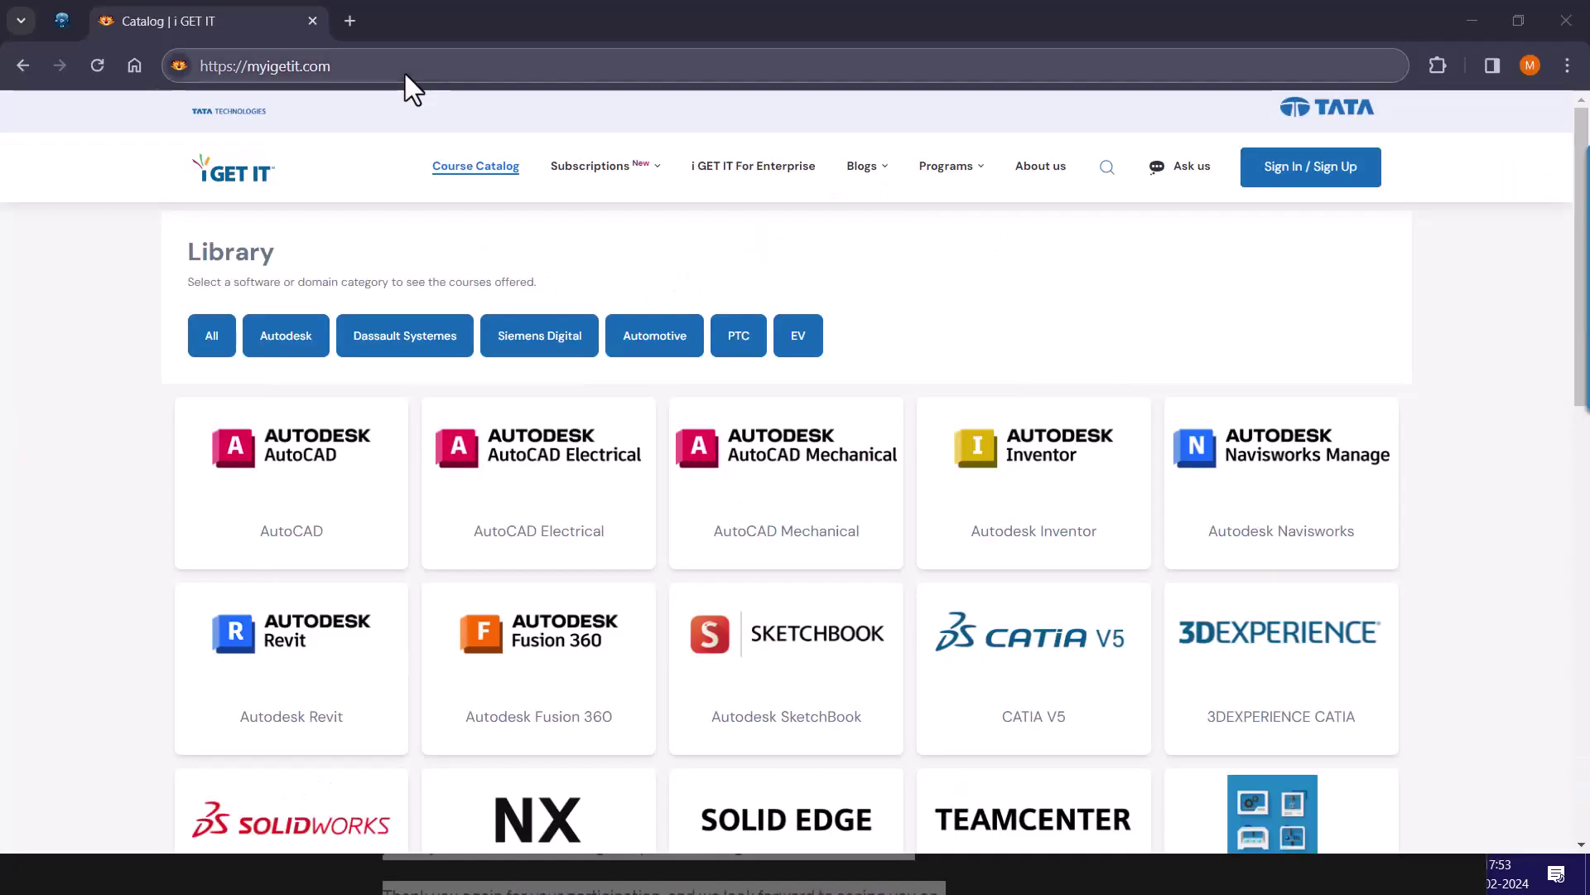
{"action": "key", "text": "Return"}
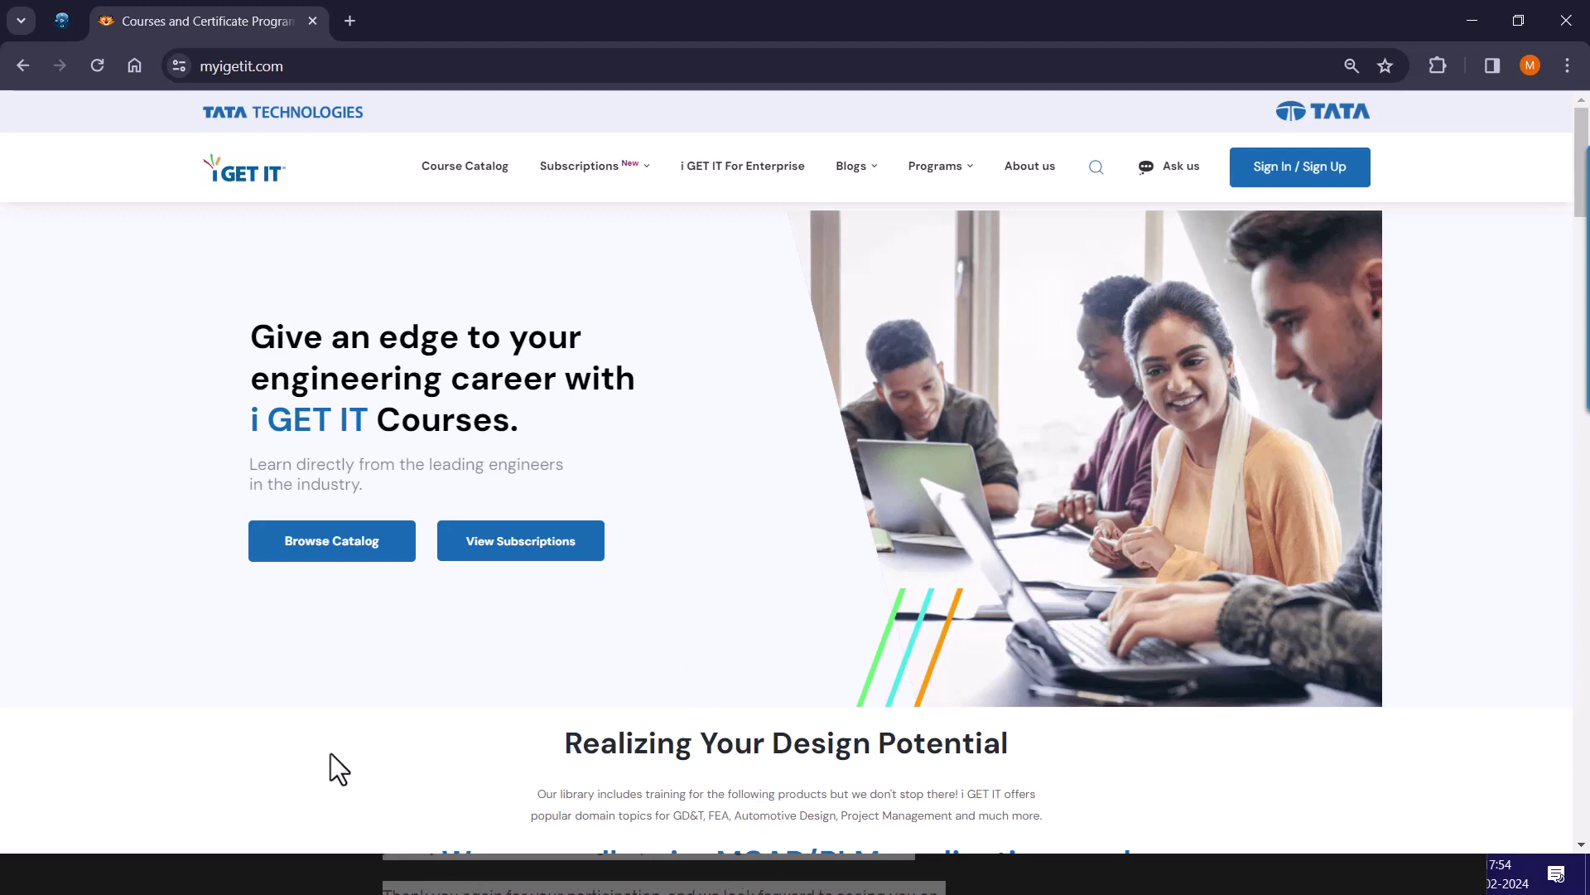
Go to the i GET IT Browse Catalog library page and scroll down the course listings.
{"action": "left_click", "coordinate": [329, 551]}
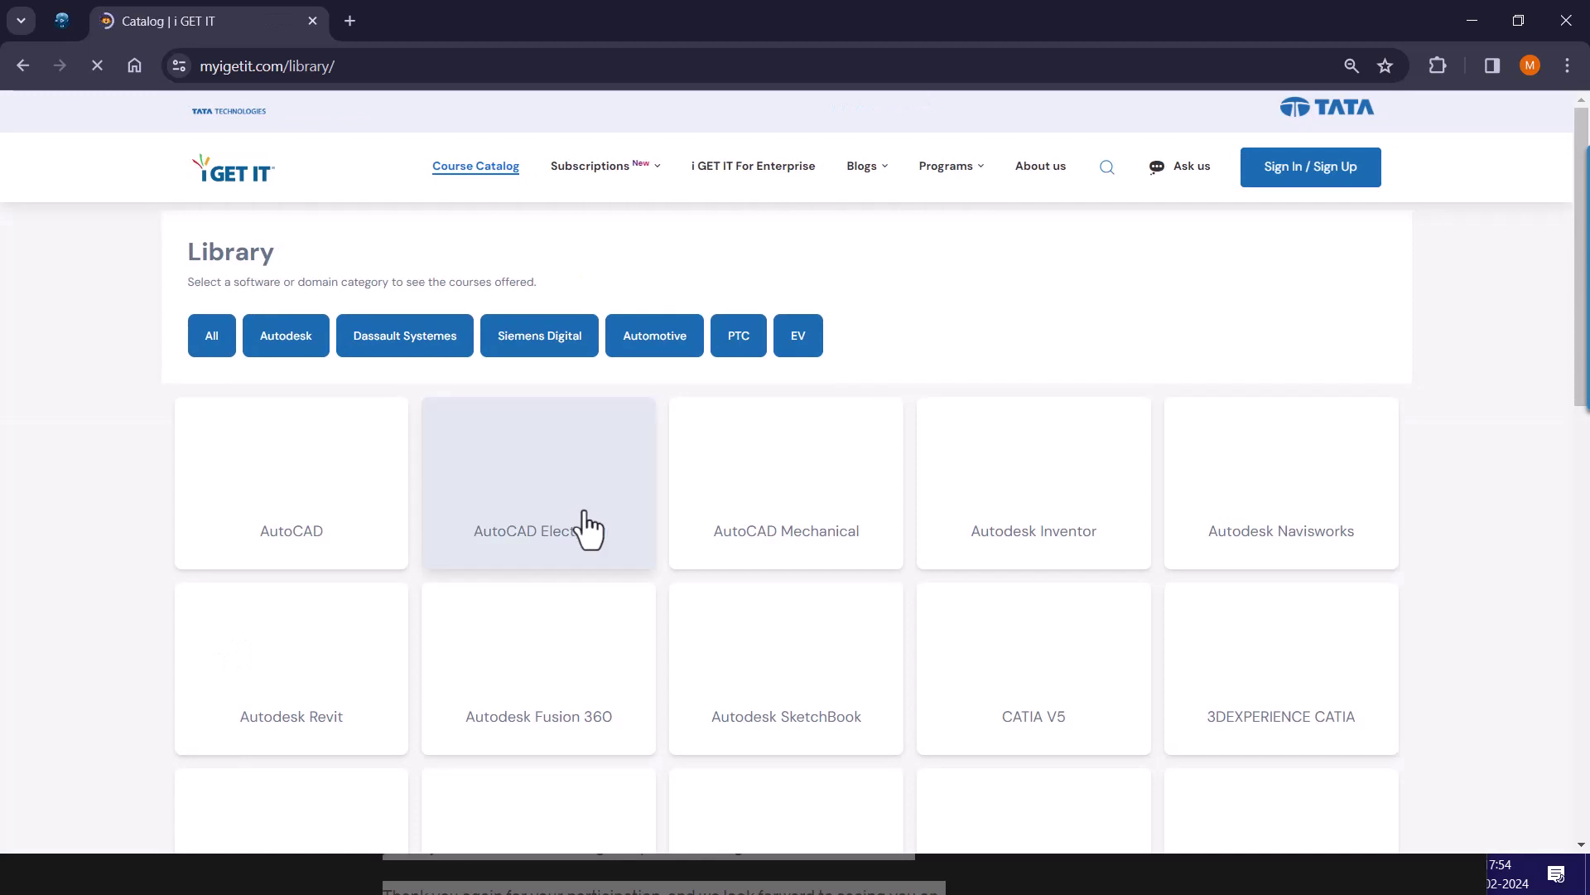
{"action": "scroll", "coordinate": [566, 681], "scroll_direction": "down", "scroll_amount": 4}
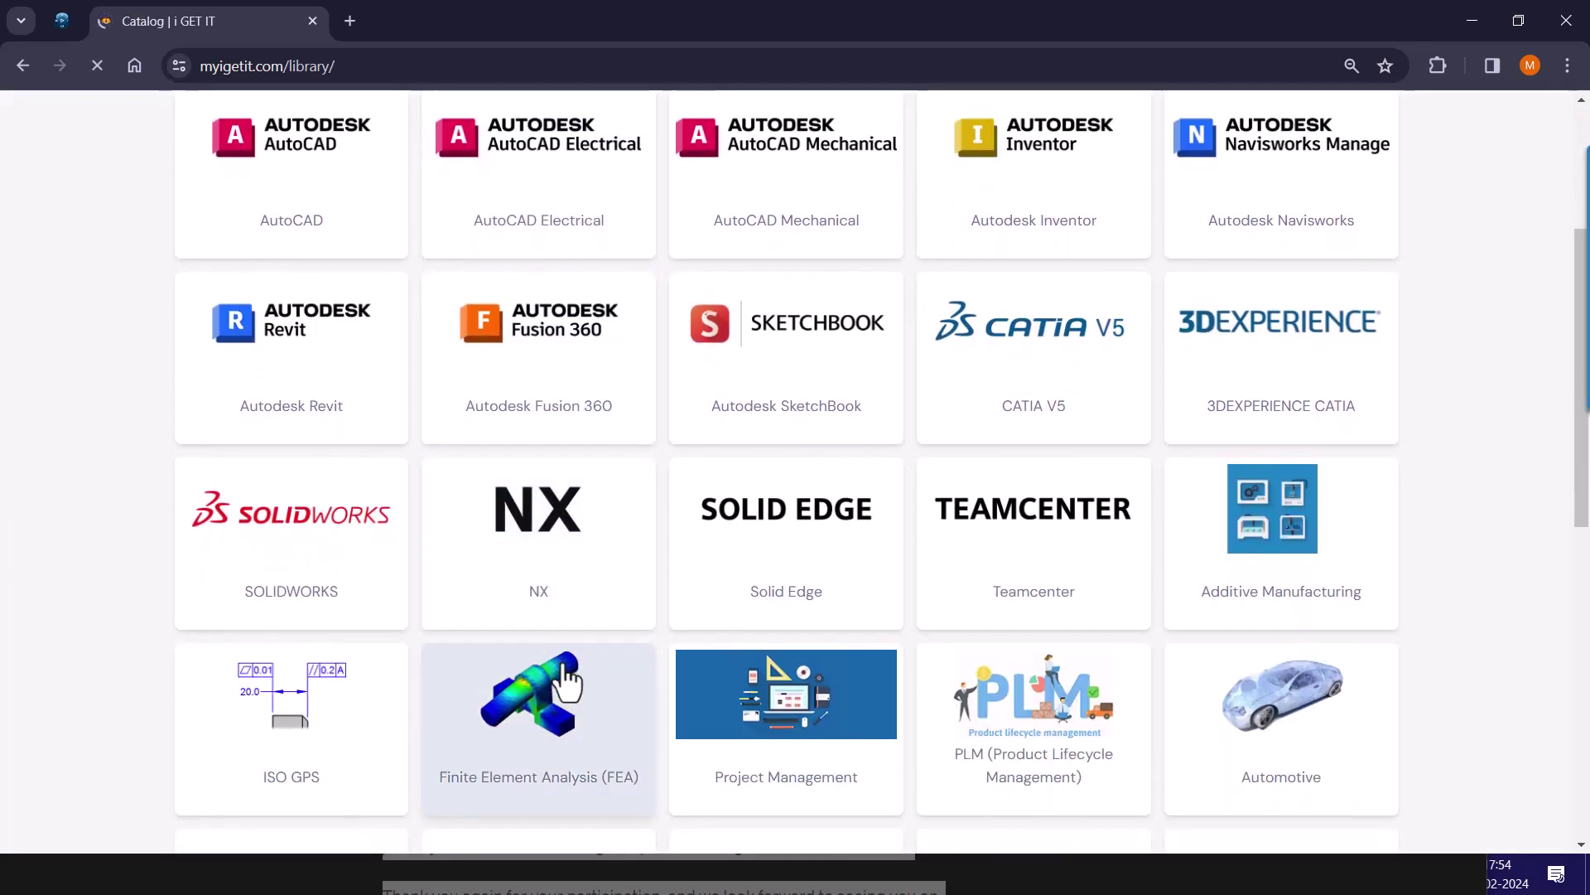